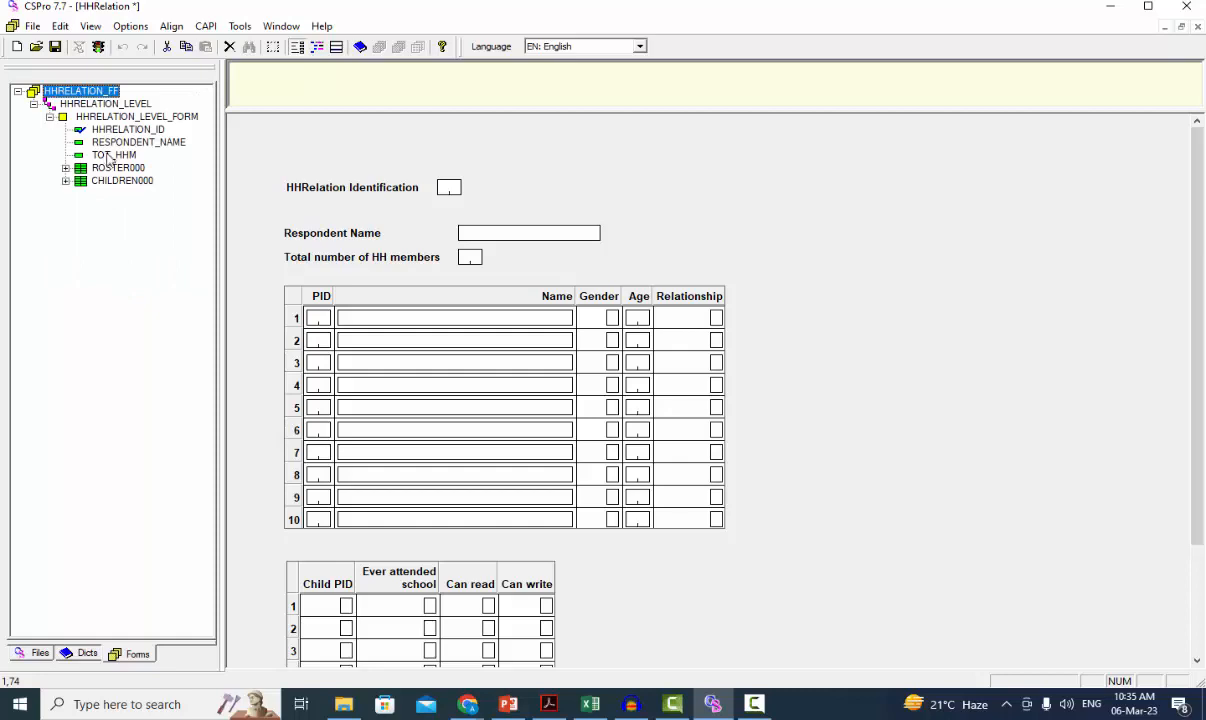
Step: Open the Question Text Macros dialog for the HHRelation form and move it beside the form tree
right_click(107, 157)
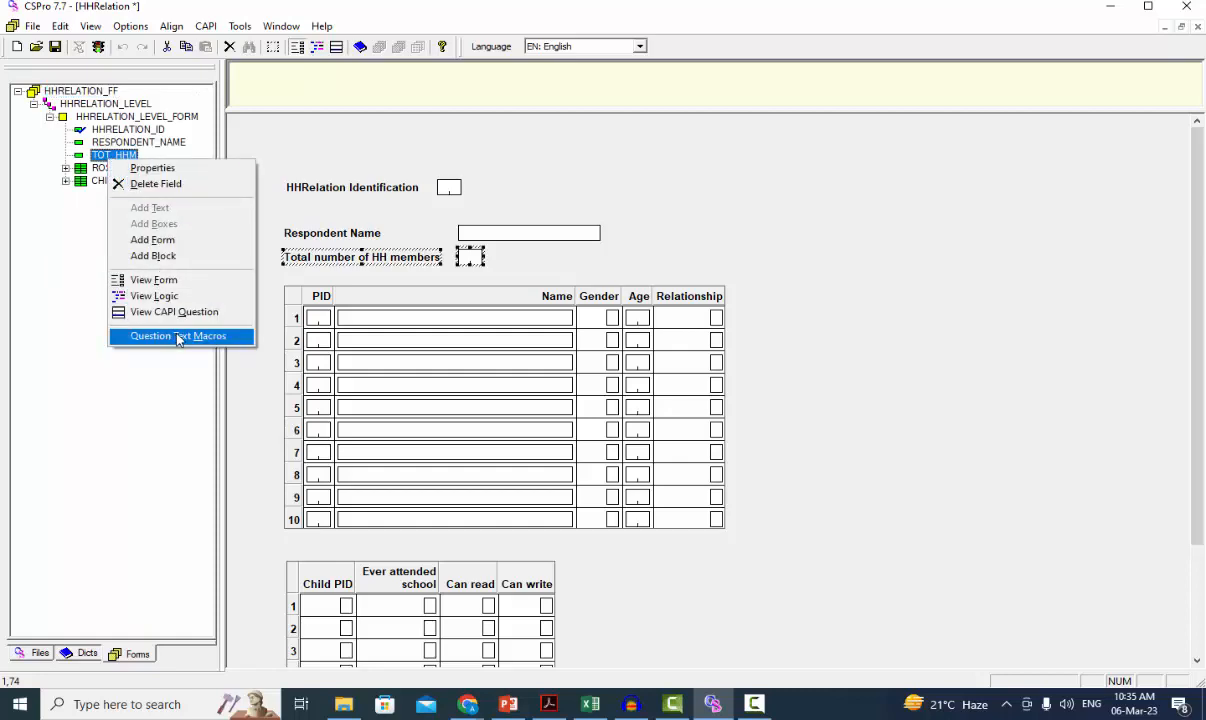
left_click(206, 27)
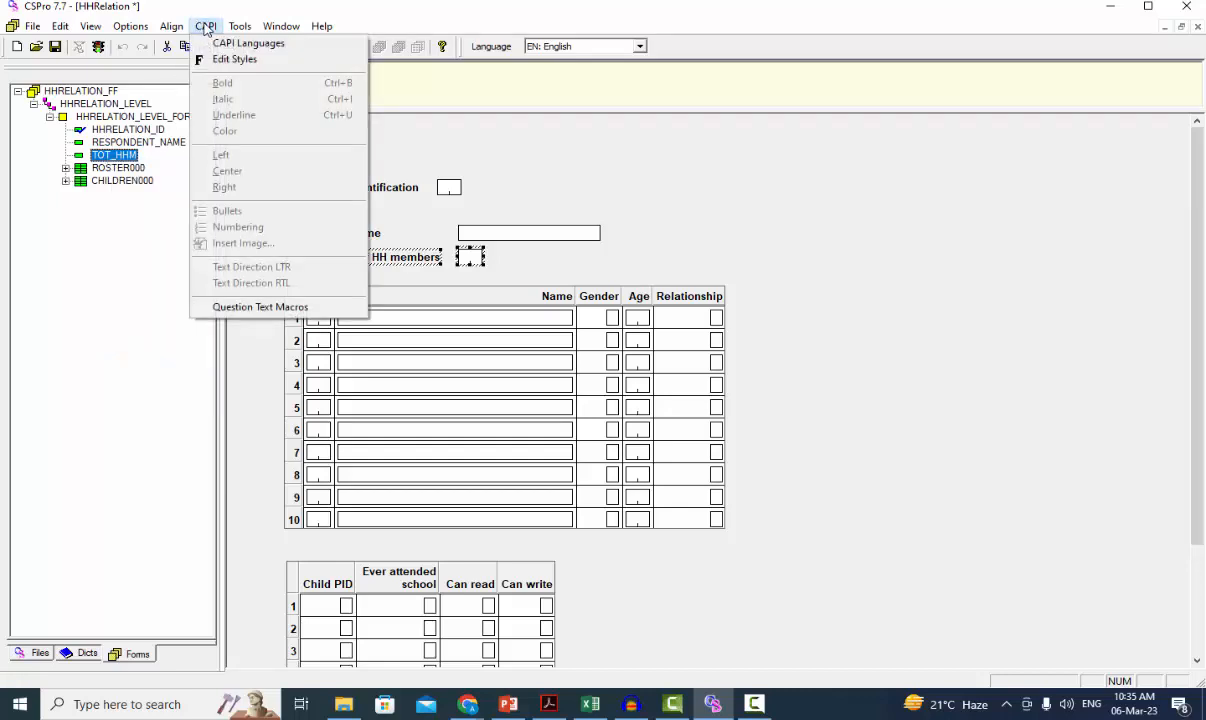
left_click(255, 307)
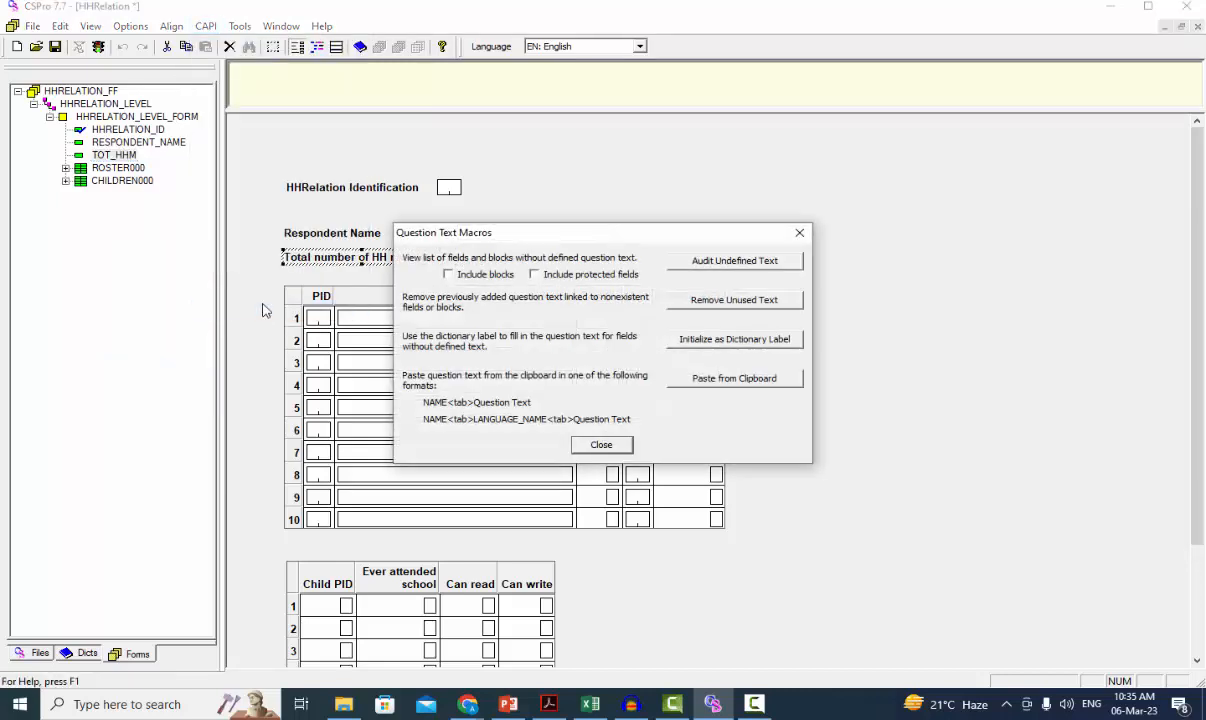
left_click_drag(532, 233, 368, 123)
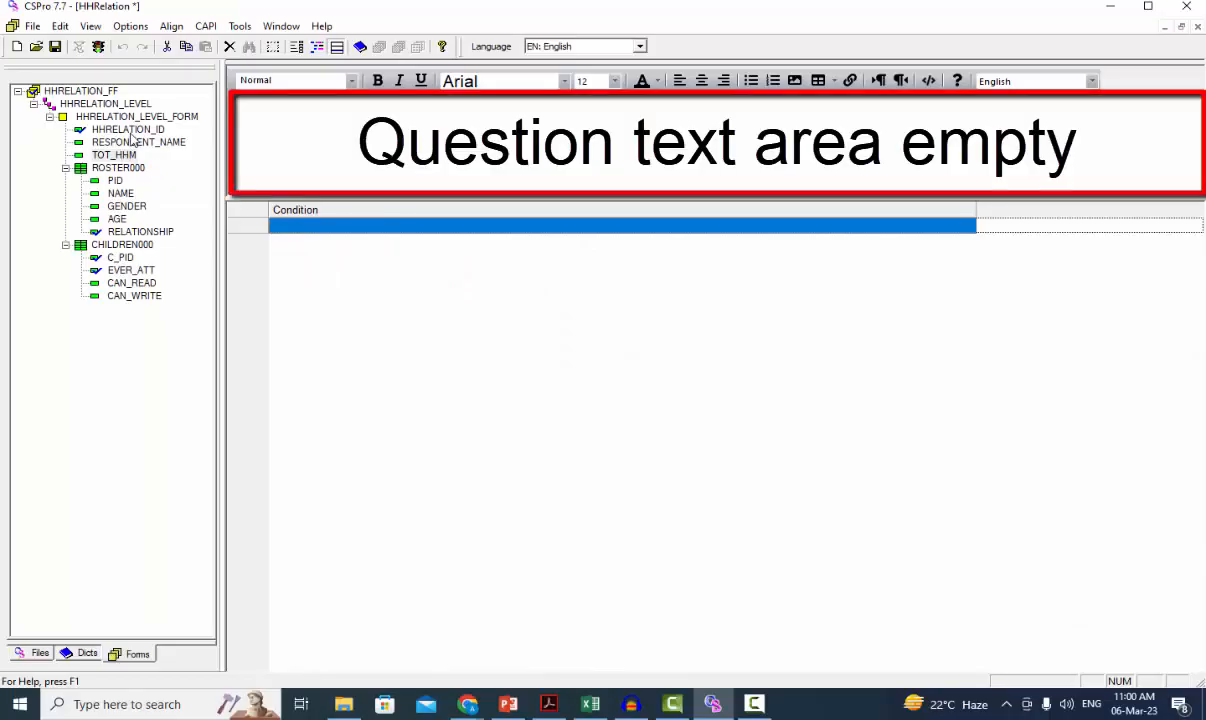
Step: Go through the form's fields from HHRELATION_ID to CAN_WRITE and examine the question text of each
left_click(127, 130)
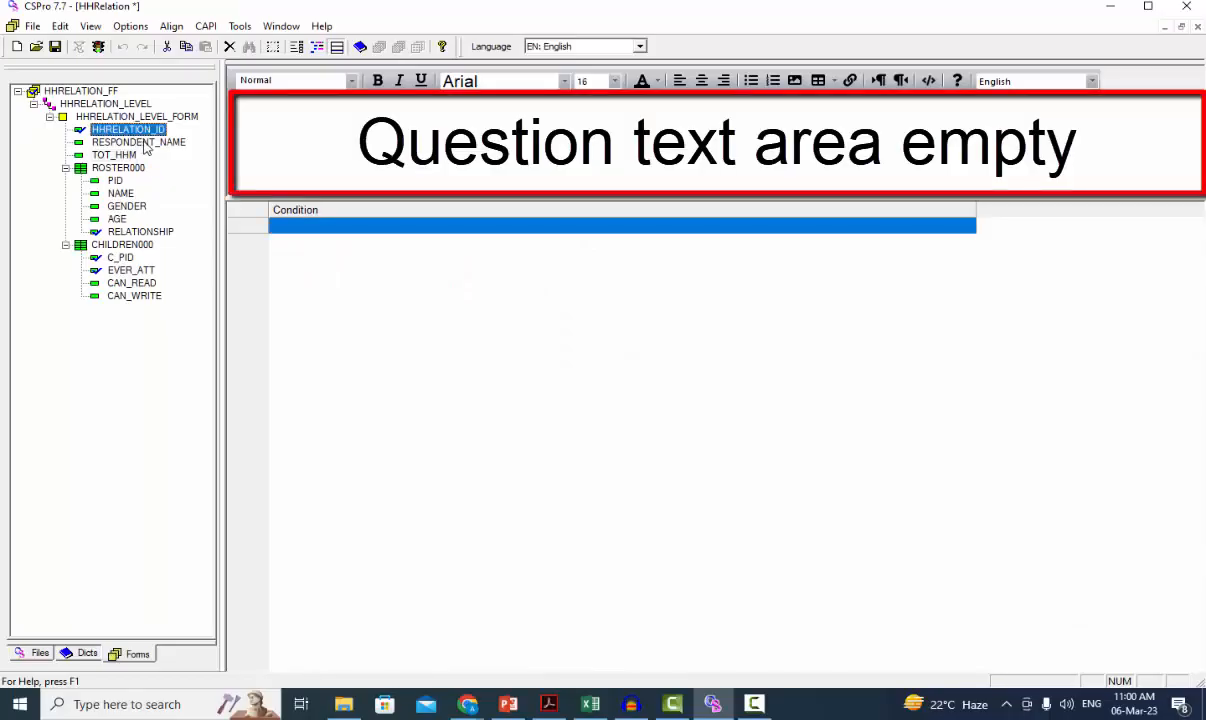
left_click(138, 143)
left_click(122, 156)
left_click(122, 168)
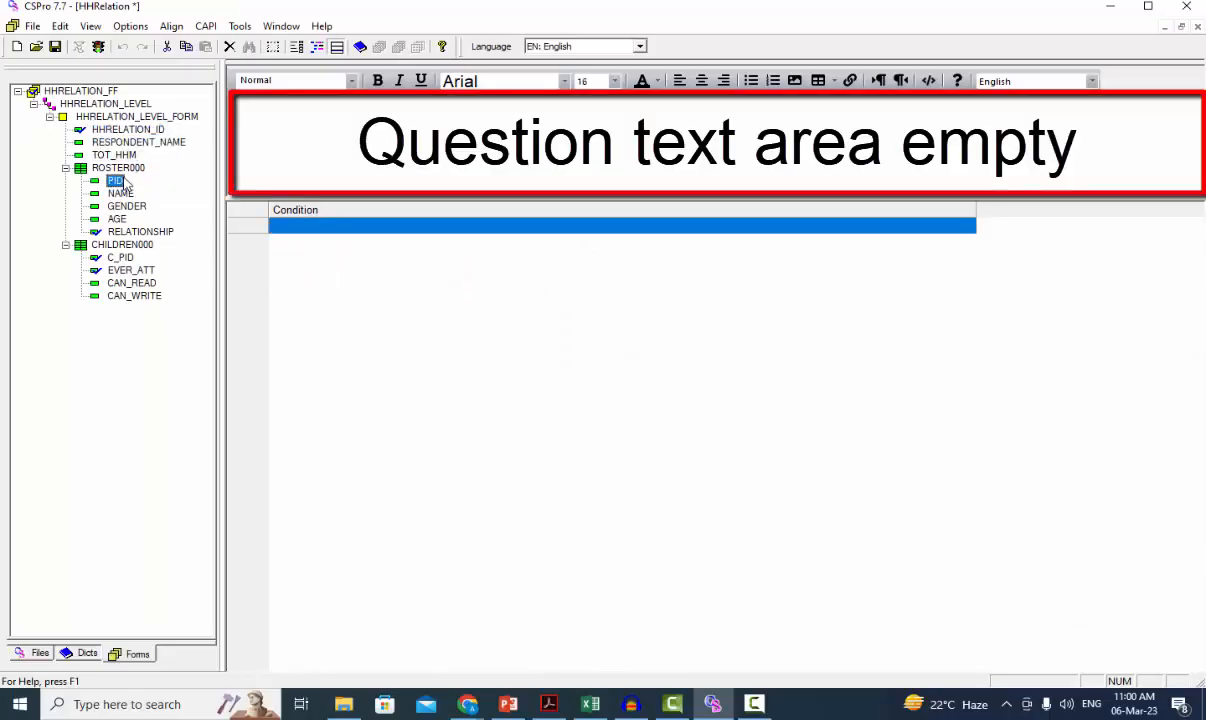
left_click(124, 181)
key("Down")
key("Down")
key("Down")
key("Down")
key("Down")
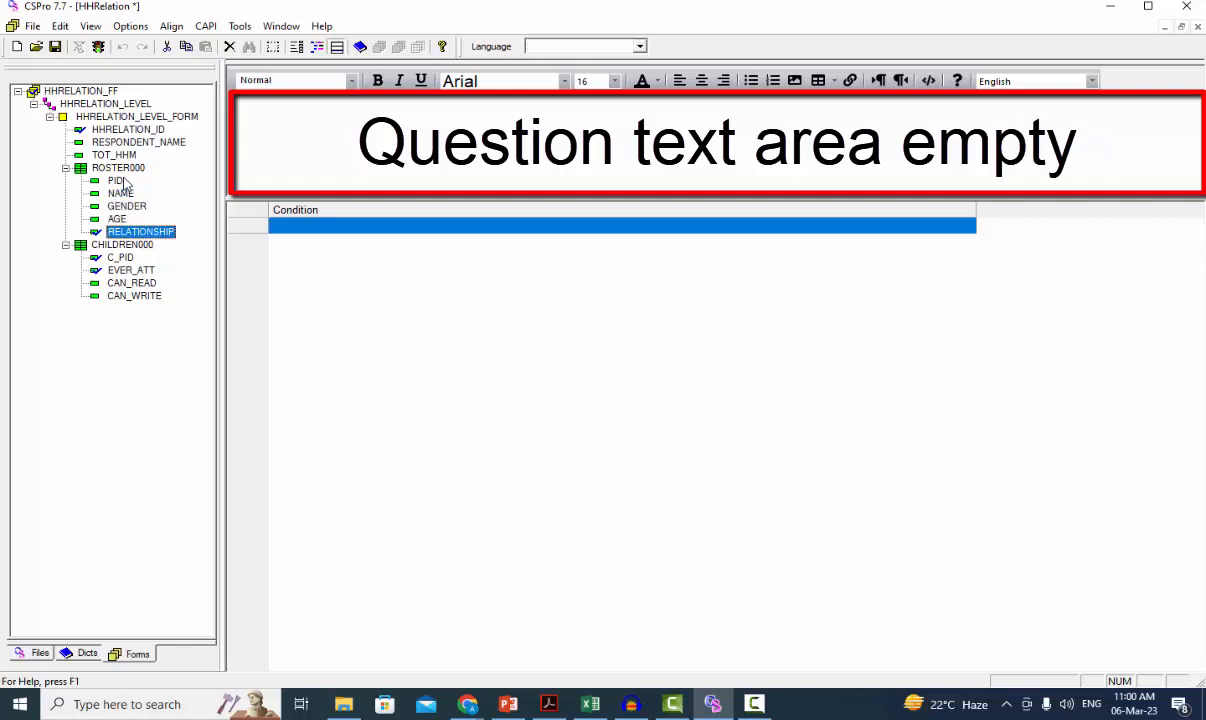
key("Down")
key("Down")
key("Down")
key("Down")
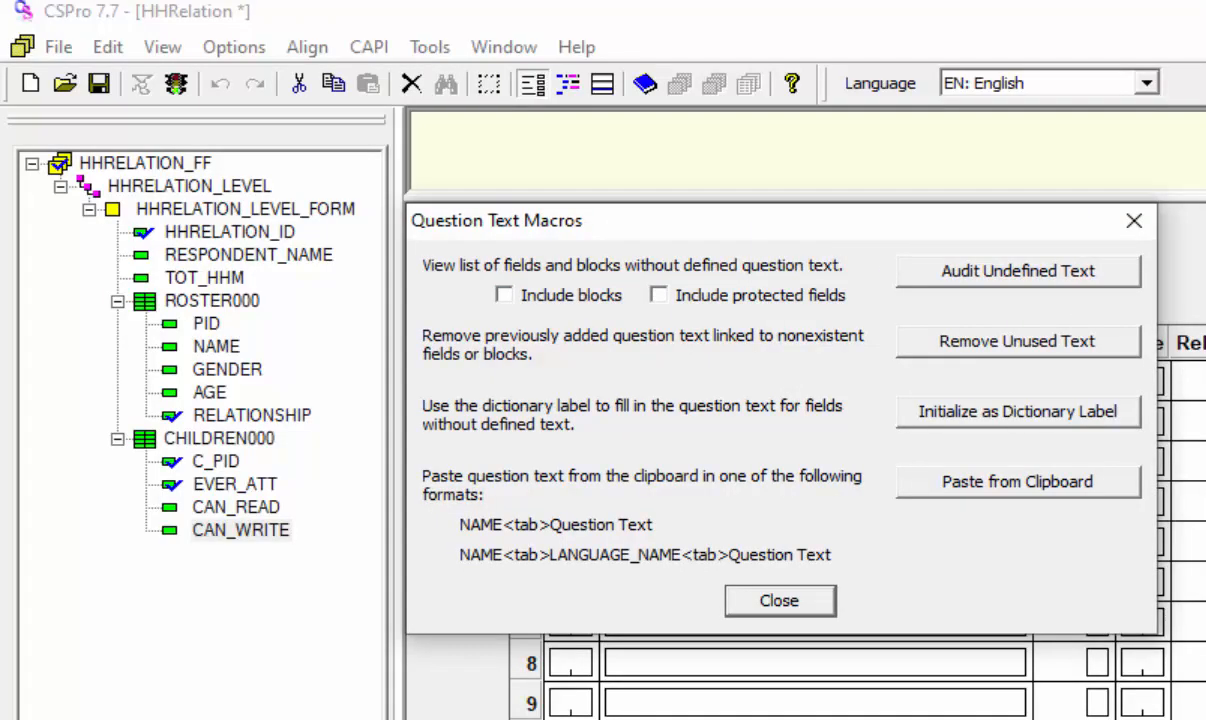
Step: Audit the fields with undefined question text and dismiss the report
left_click(1095, 276)
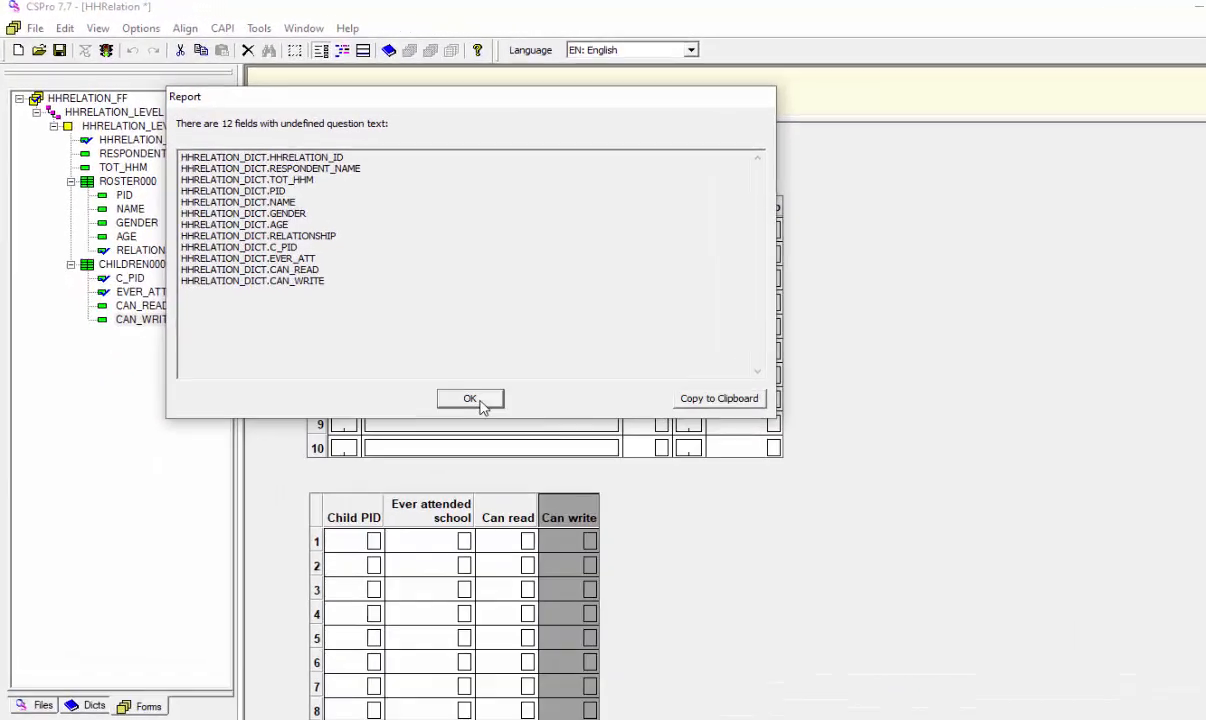
left_click(624, 529)
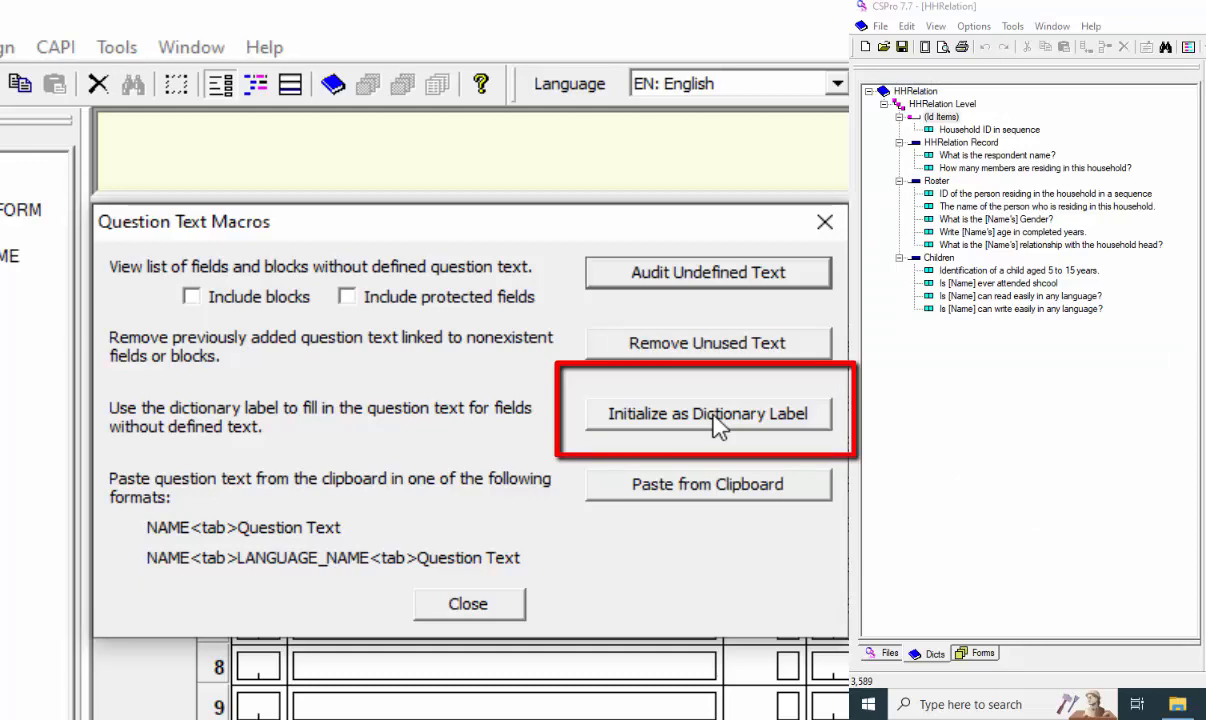
Step: Initialize the question text of all fields without defined text from their dictionary labels and close the Question Text Macros dialog
left_click(718, 420)
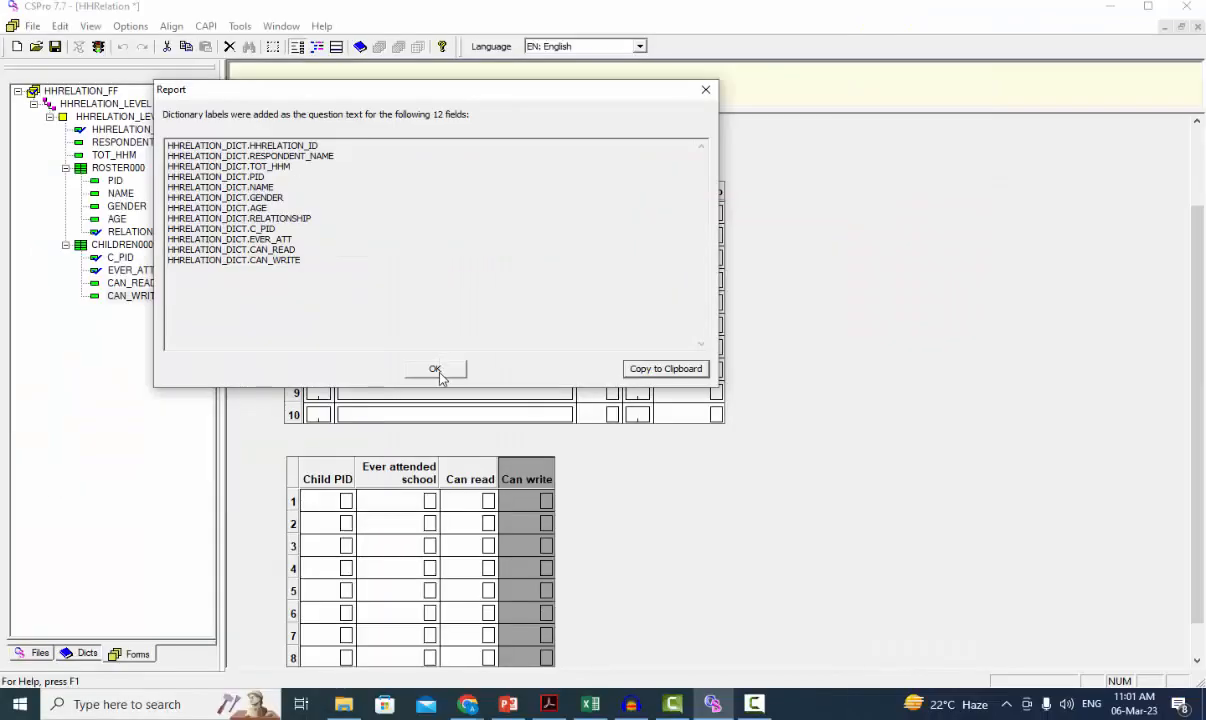
left_click(442, 370)
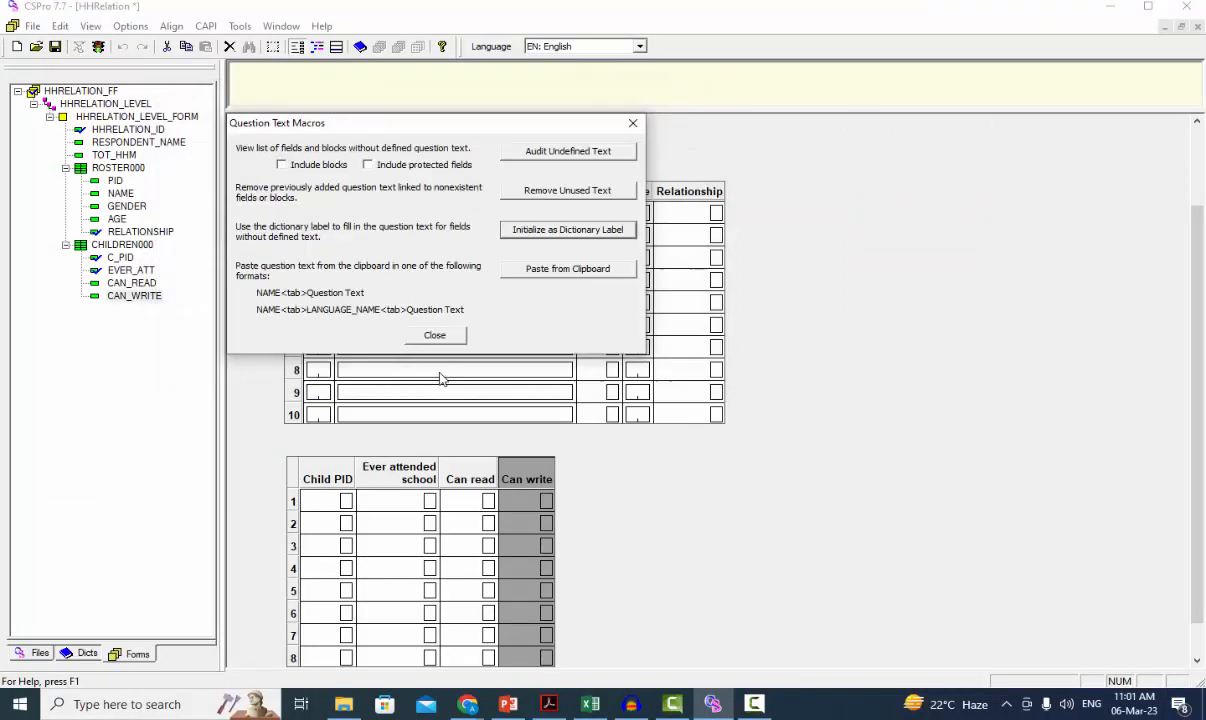
left_click(435, 338)
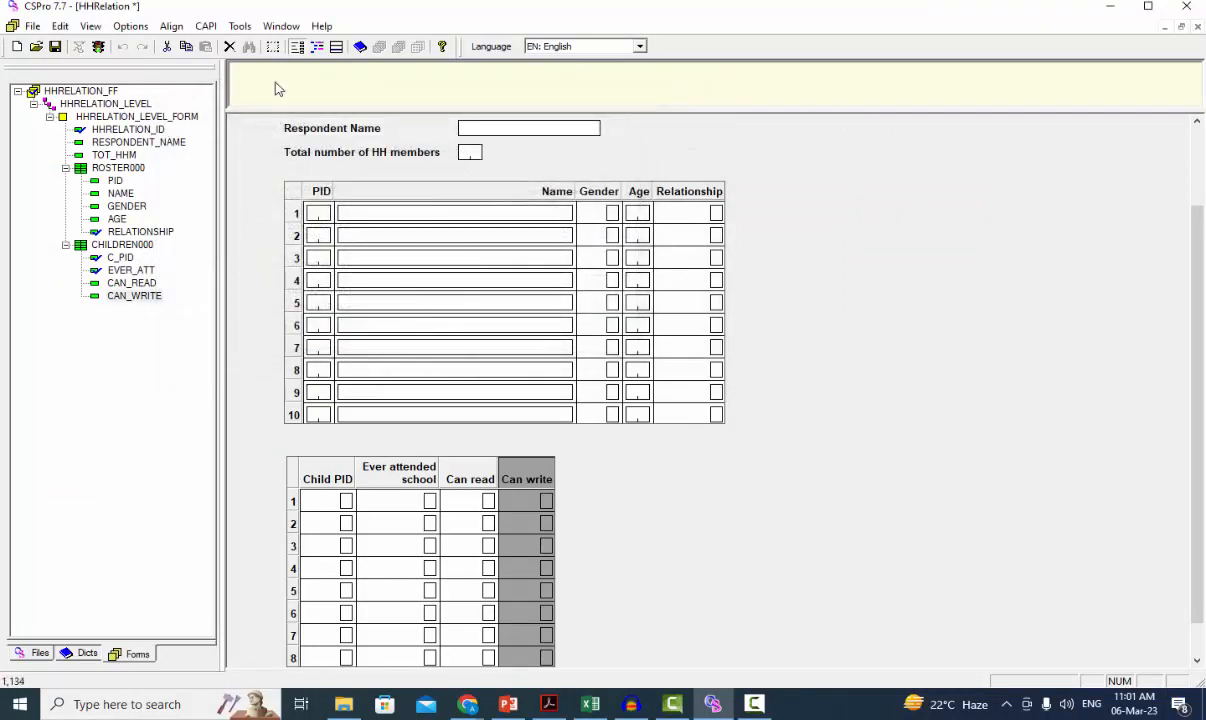
Step: Step through the form's fields starting at HHRELATION_ID and review the question text filled in for each
left_click(112, 130)
key("Down")
key("Down")
key("Down")
key("Down")
key("Down")
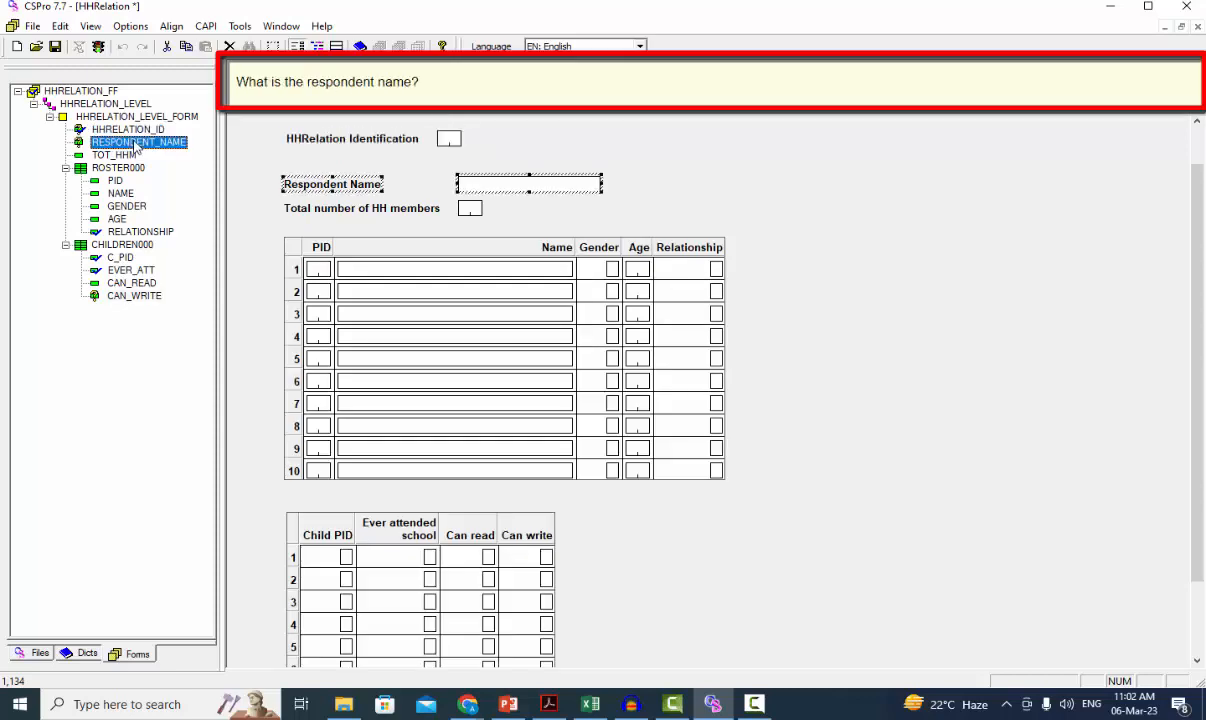
key("Down")
key("Down")
key("Down")
key("Down")
key("Down")
key("Down")
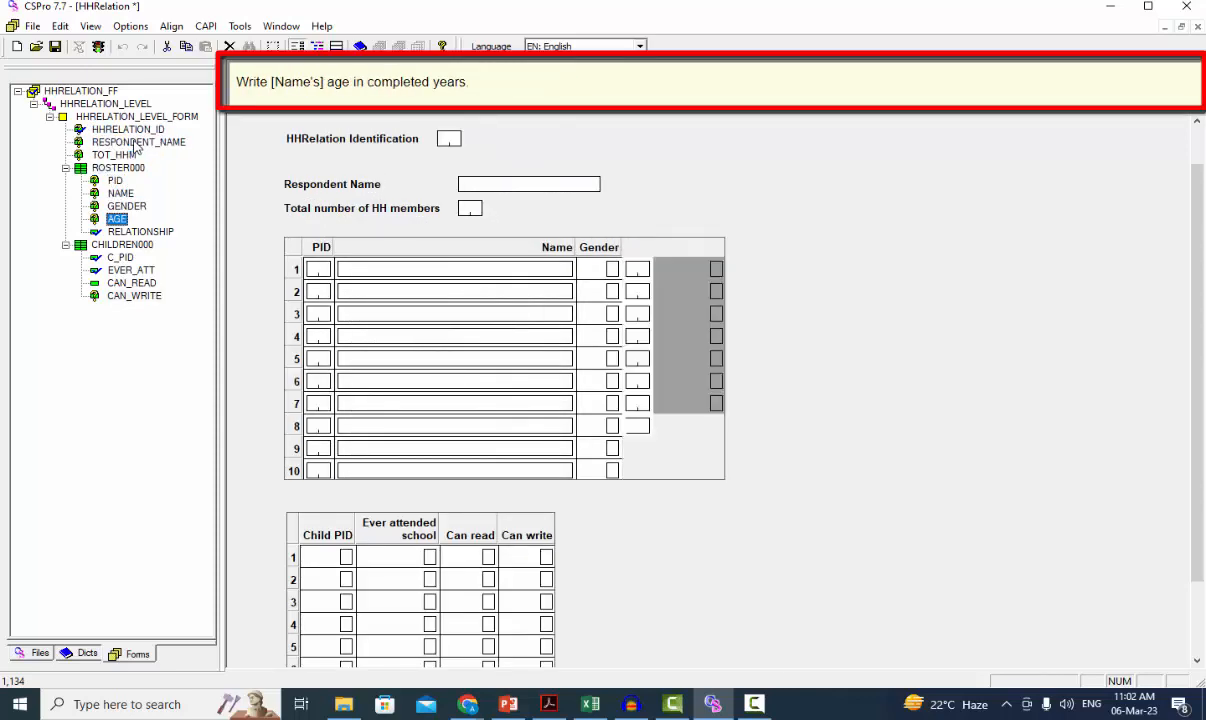
key("Down")
key("Down")
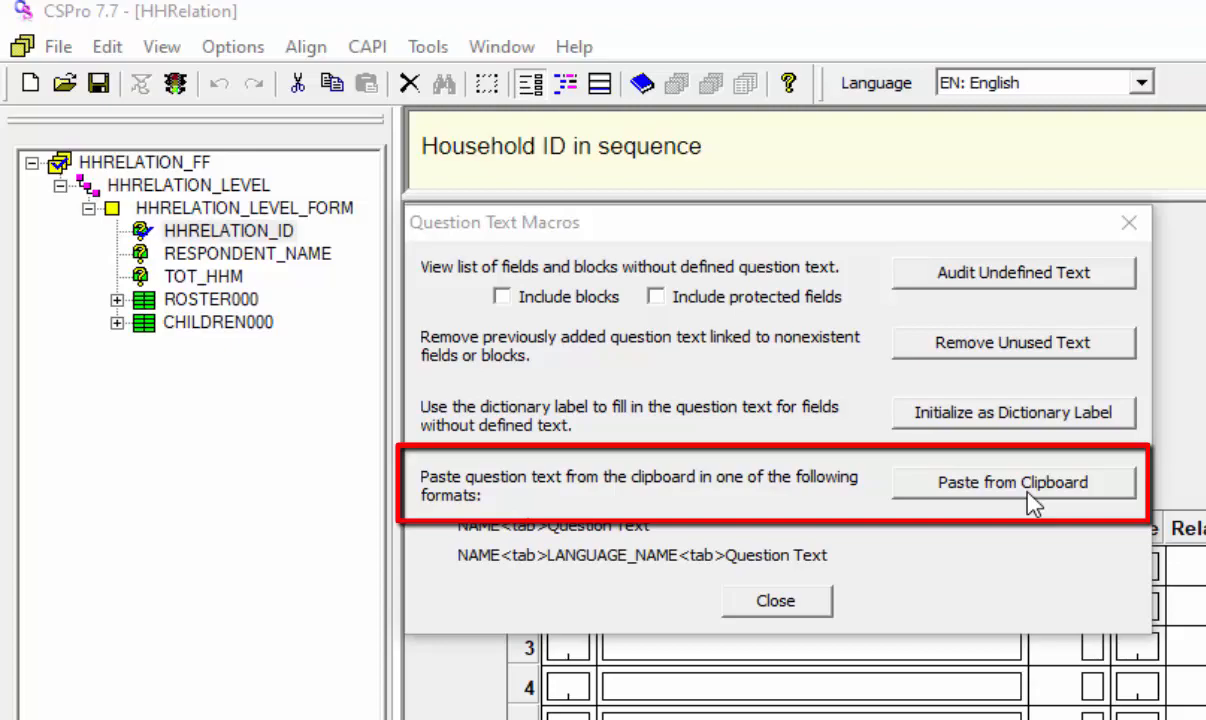
Step: Close the Question Text Macros dialog and exit CSPro
left_click(786, 600)
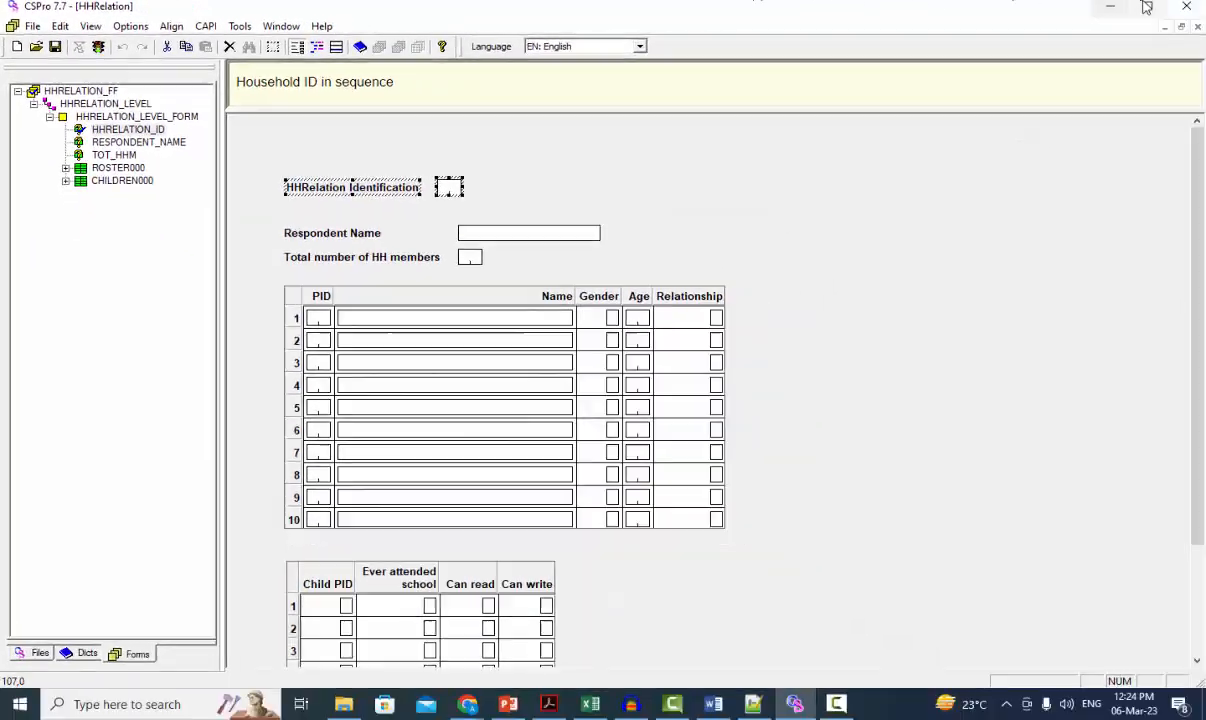
left_click(1187, 7)
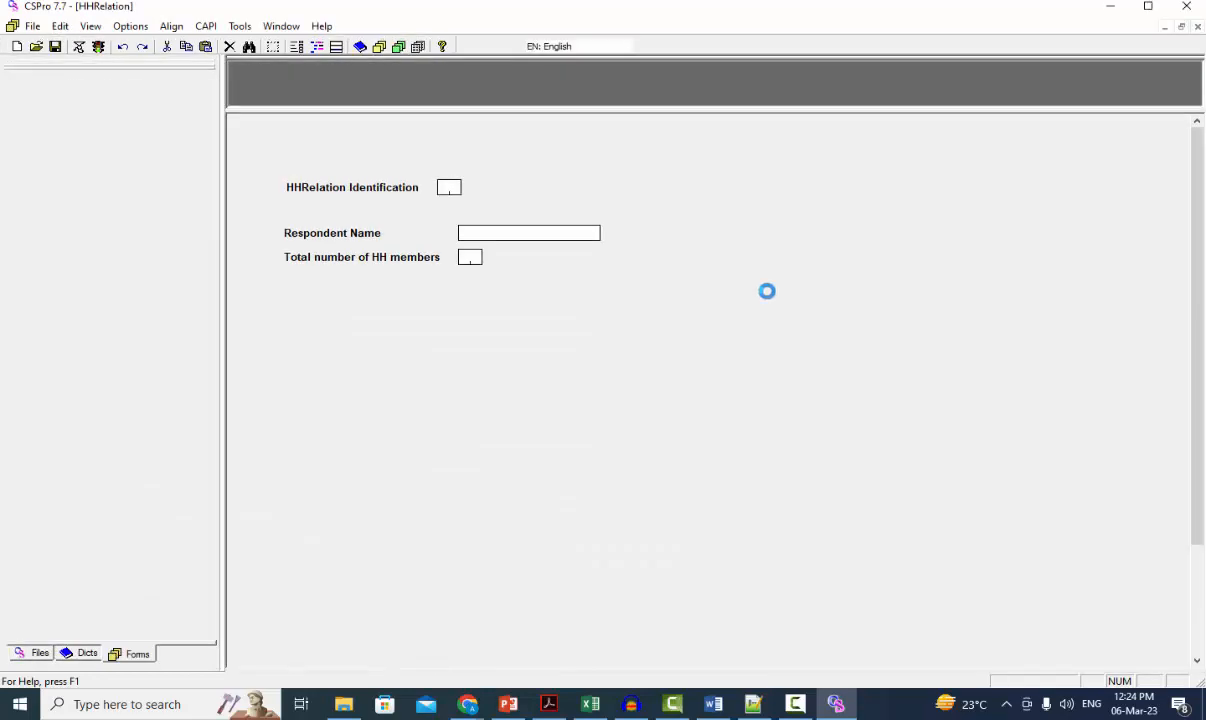
Step: Check the question text area of each field in the reopened HHRelation form, from HHRELATION_ID down to CAN_WRITE
left_click(144, 131)
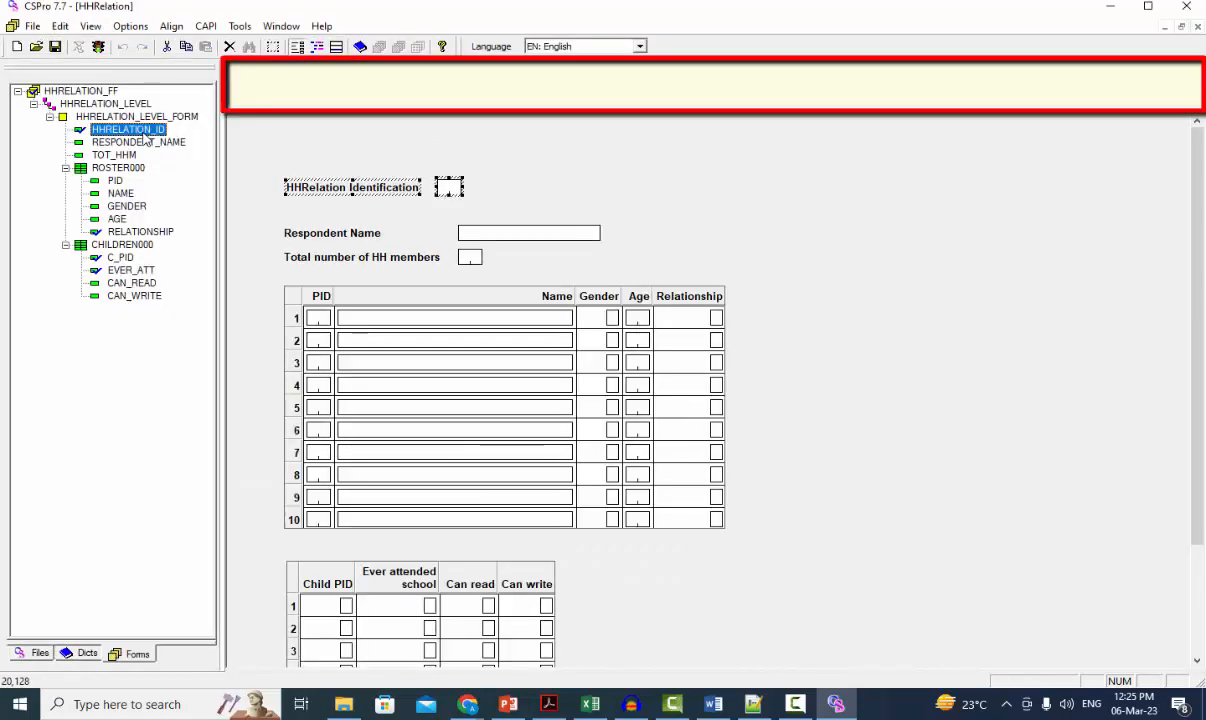
key("Down")
key("Down")
key("Down")
key("Down")
key("Down")
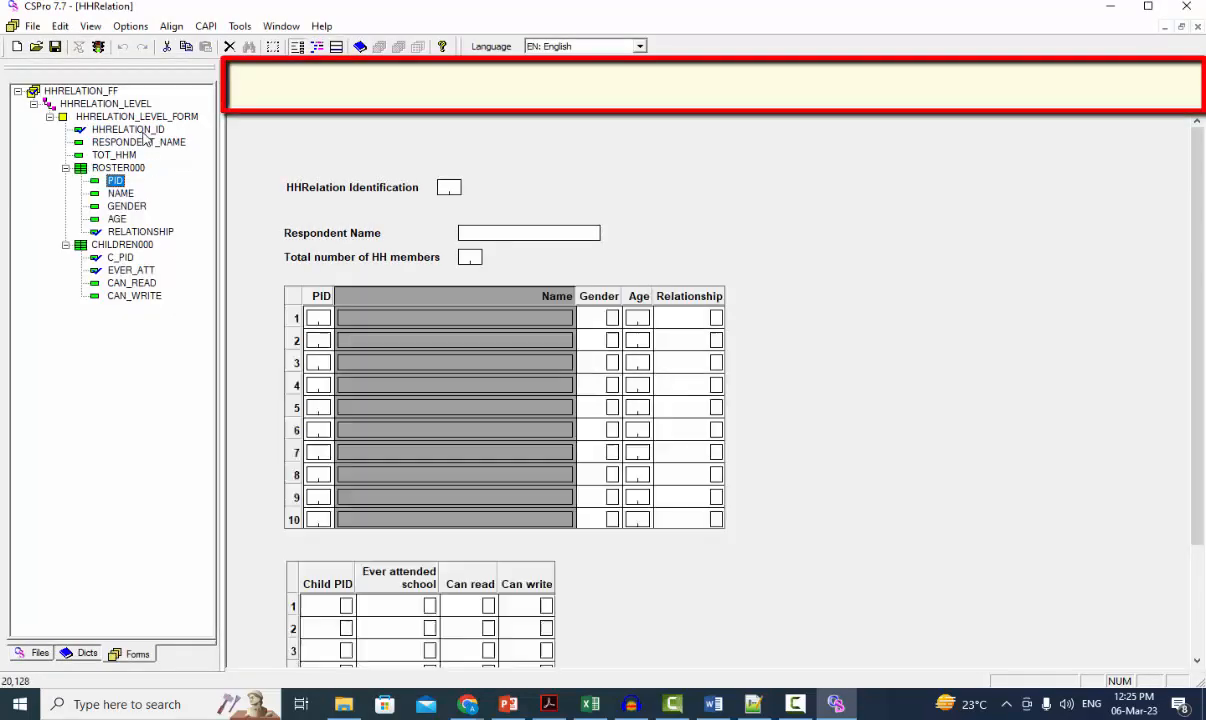
key("Down")
key("Down")
key("Down")
key("Down")
key("Down")
key("Down")
key("Down")
key("Down")
key("Down")
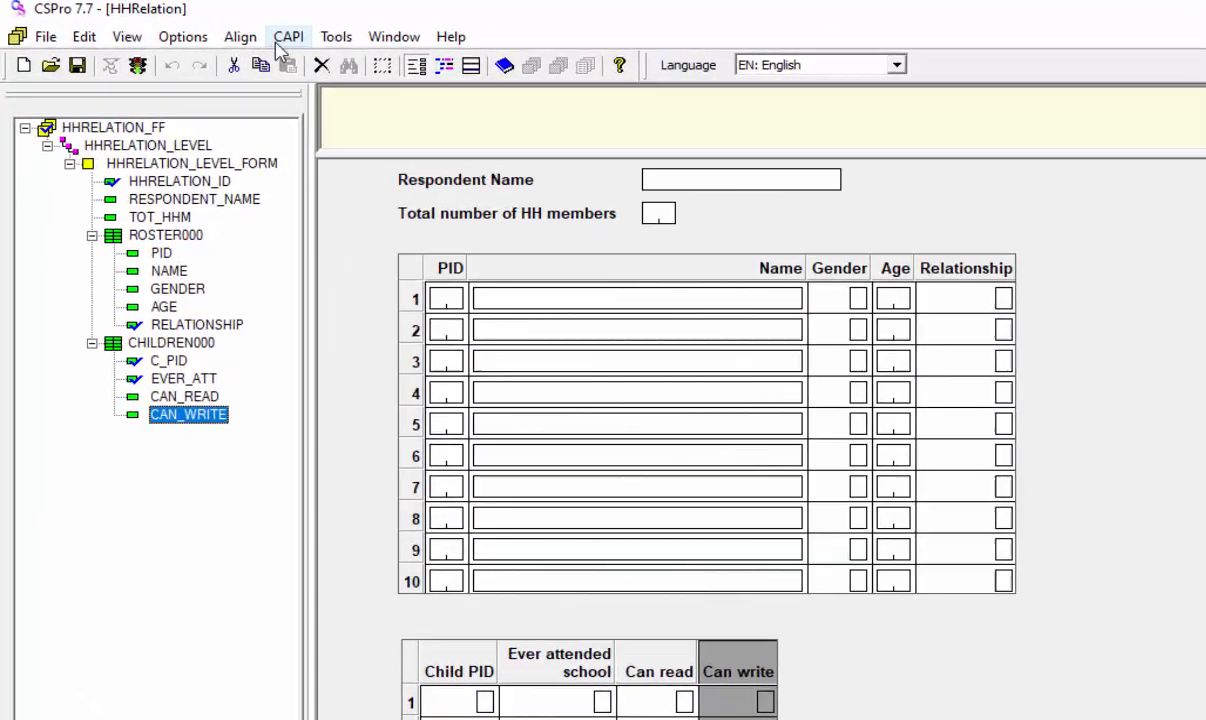
Step: Audit the undefined question text through Question Text Macros and copy the reported field list to the clipboard
left_click(205, 26)
left_click(490, 530)
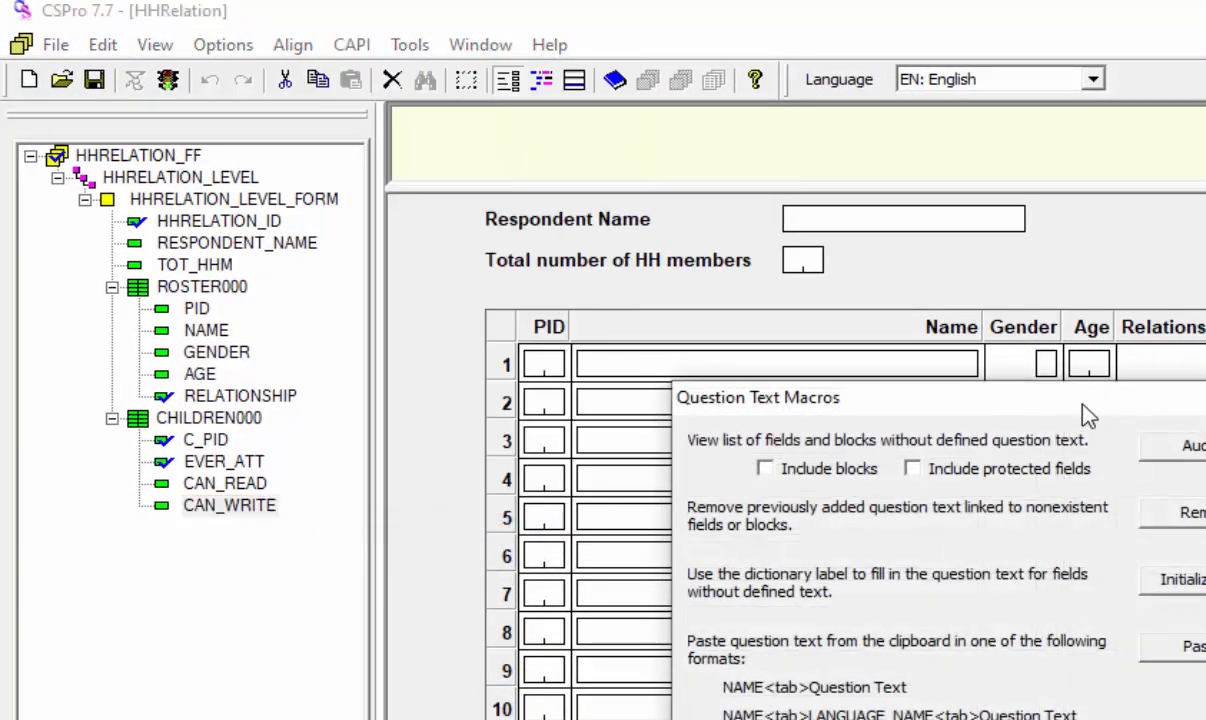
left_click_drag(1085, 407, 805, 225)
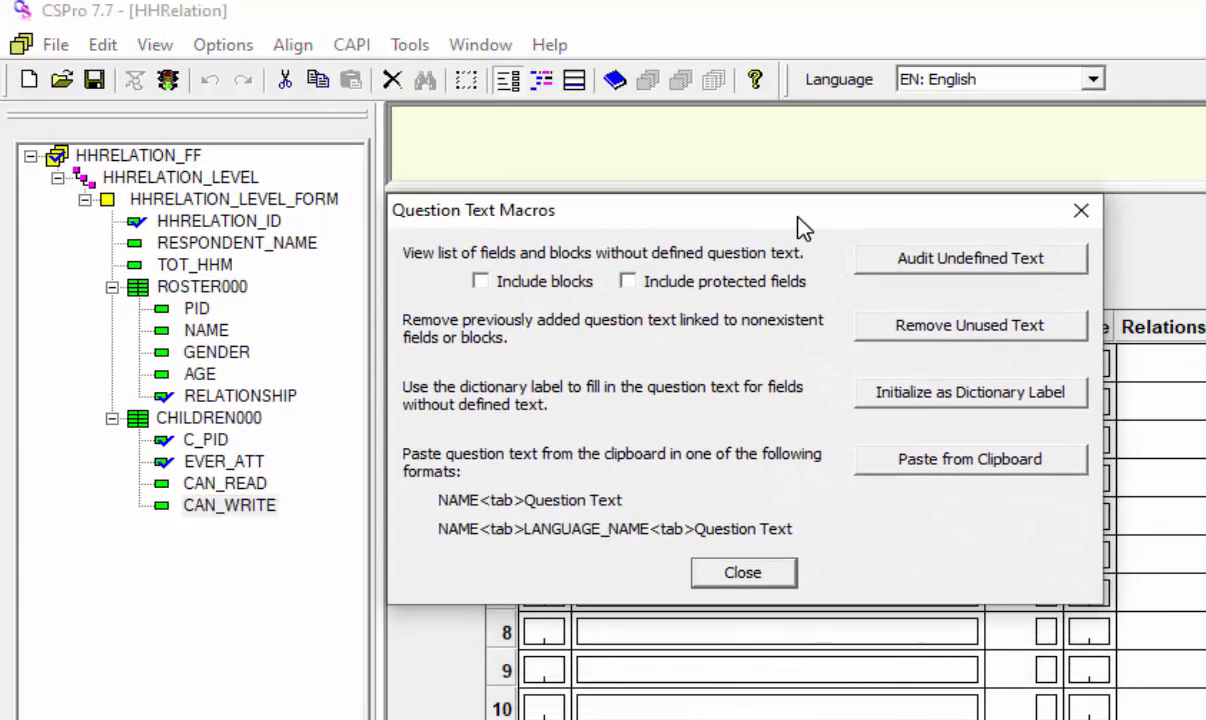
left_click(1012, 262)
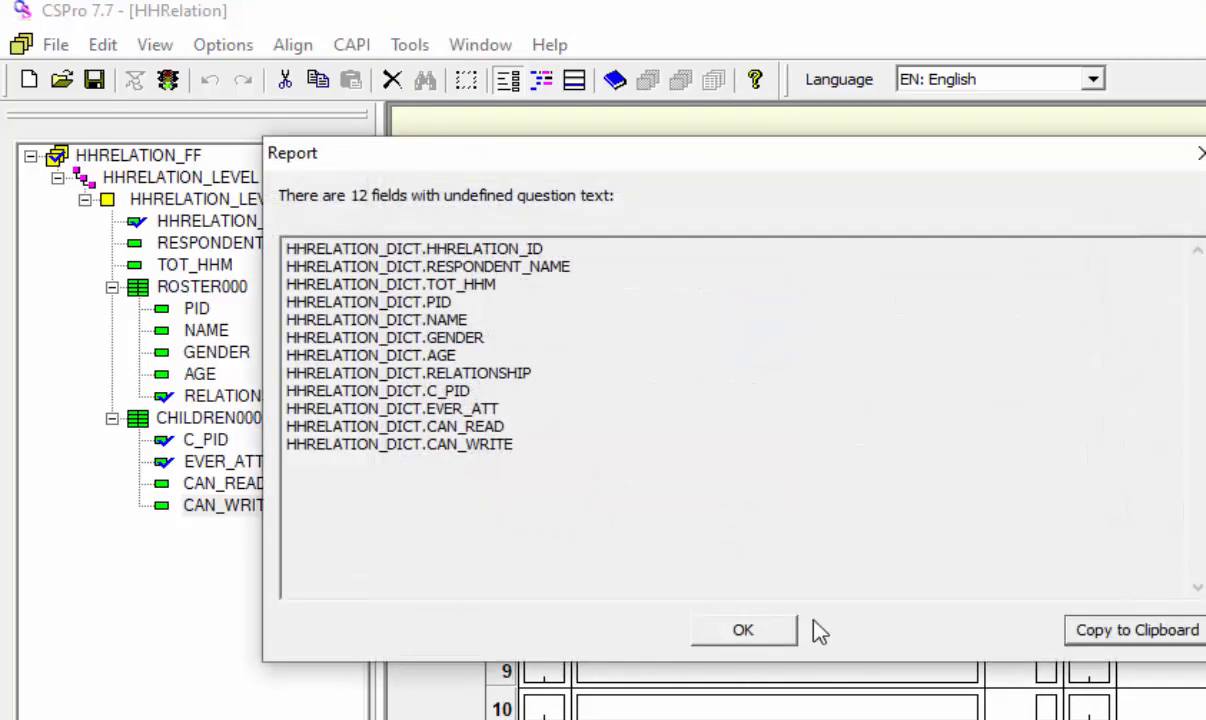
left_click(1155, 643)
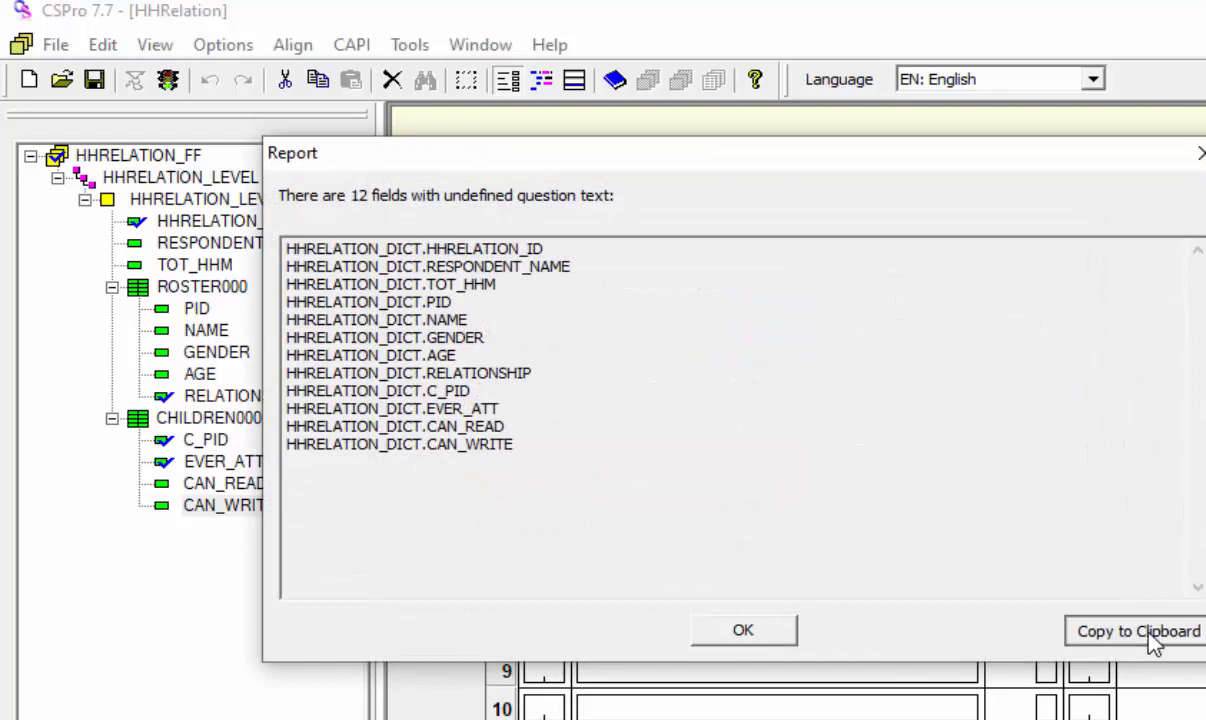
left_click(765, 632)
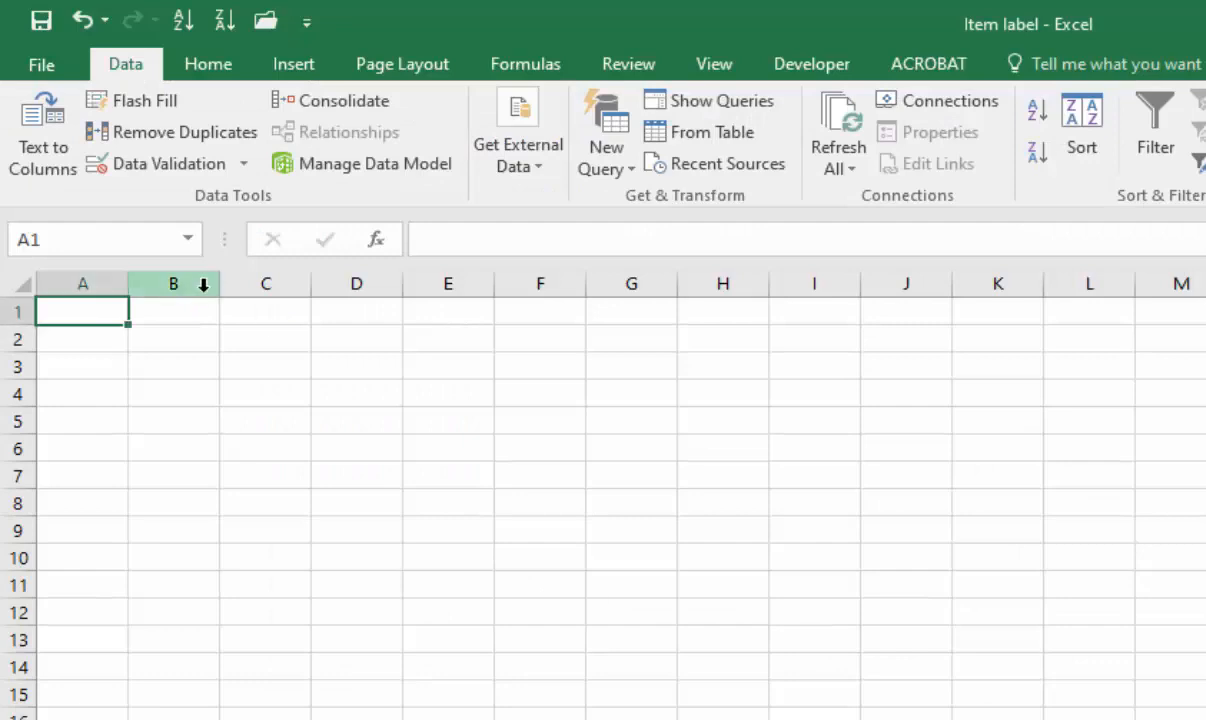
Step: In the Item label Excel workbook, paste the field names from A1 and the question labels from B1, fitting both column widths
key("ctrl+v")
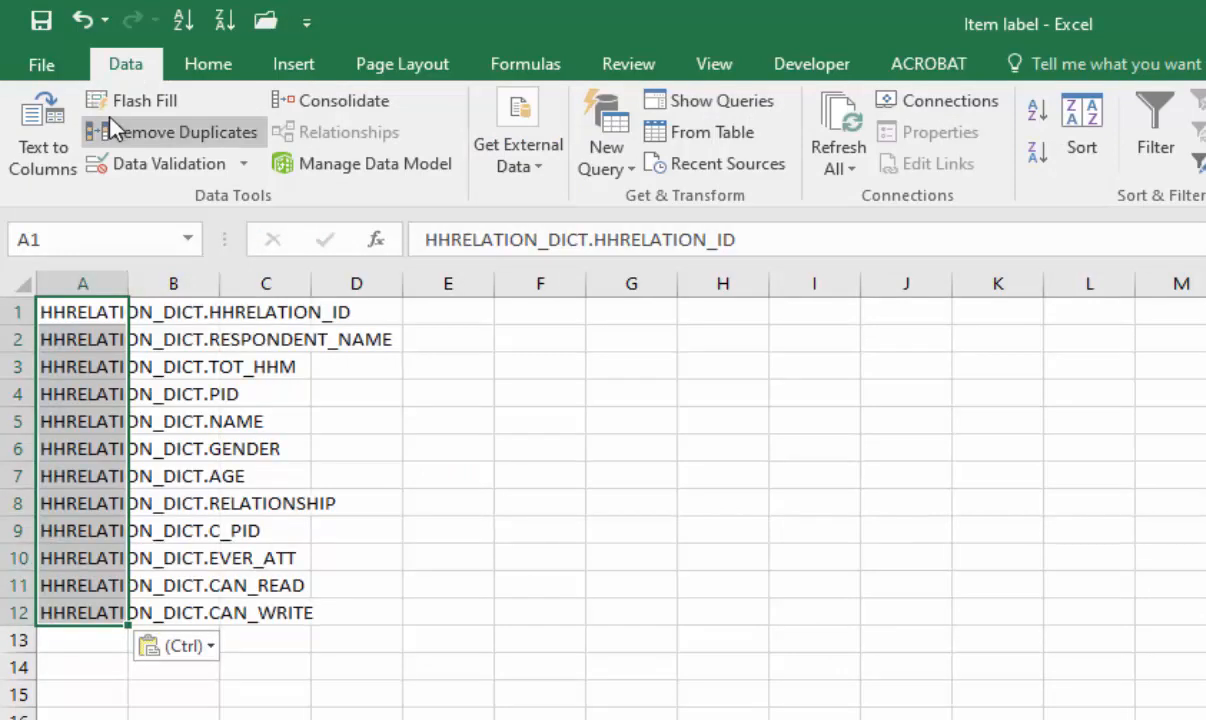
double_click(128, 284)
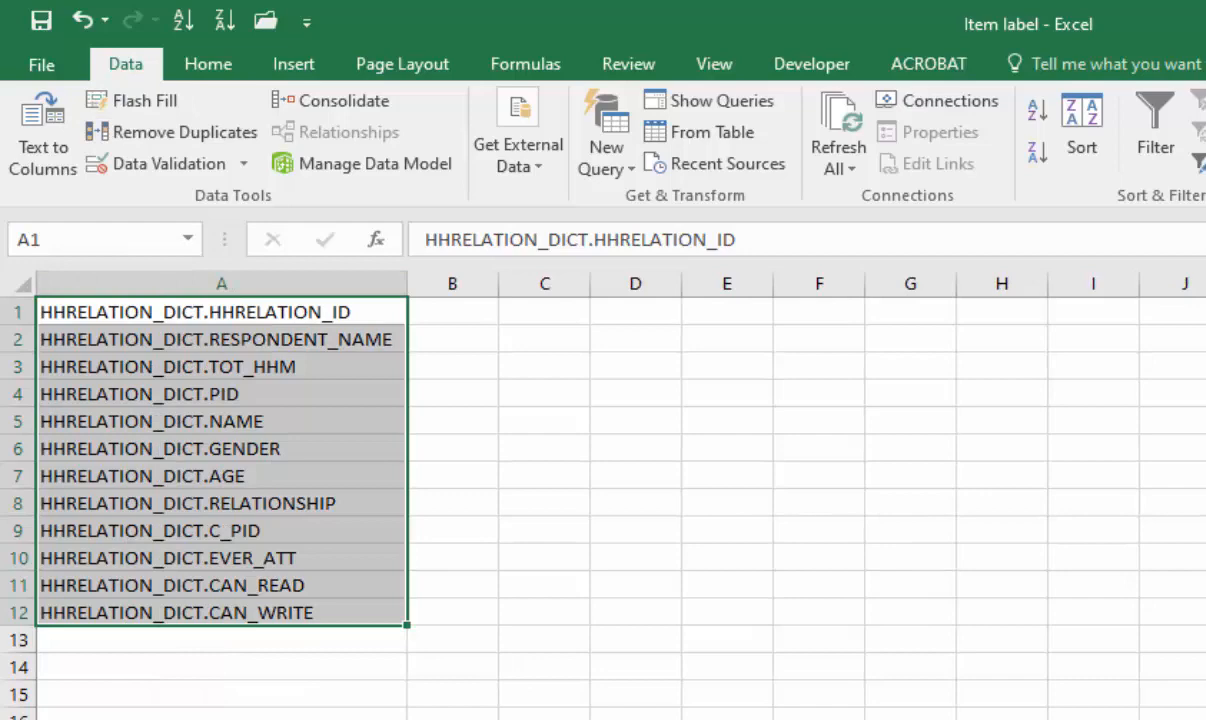
key("Right")
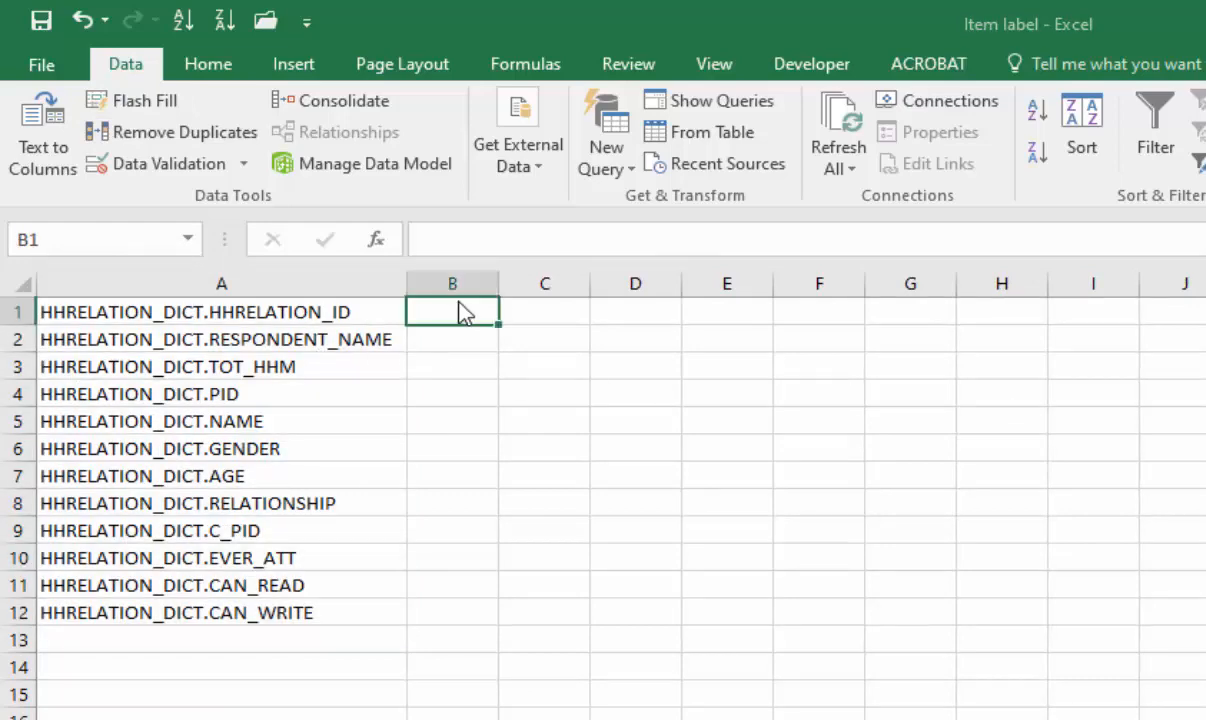
key("ctrl+v")
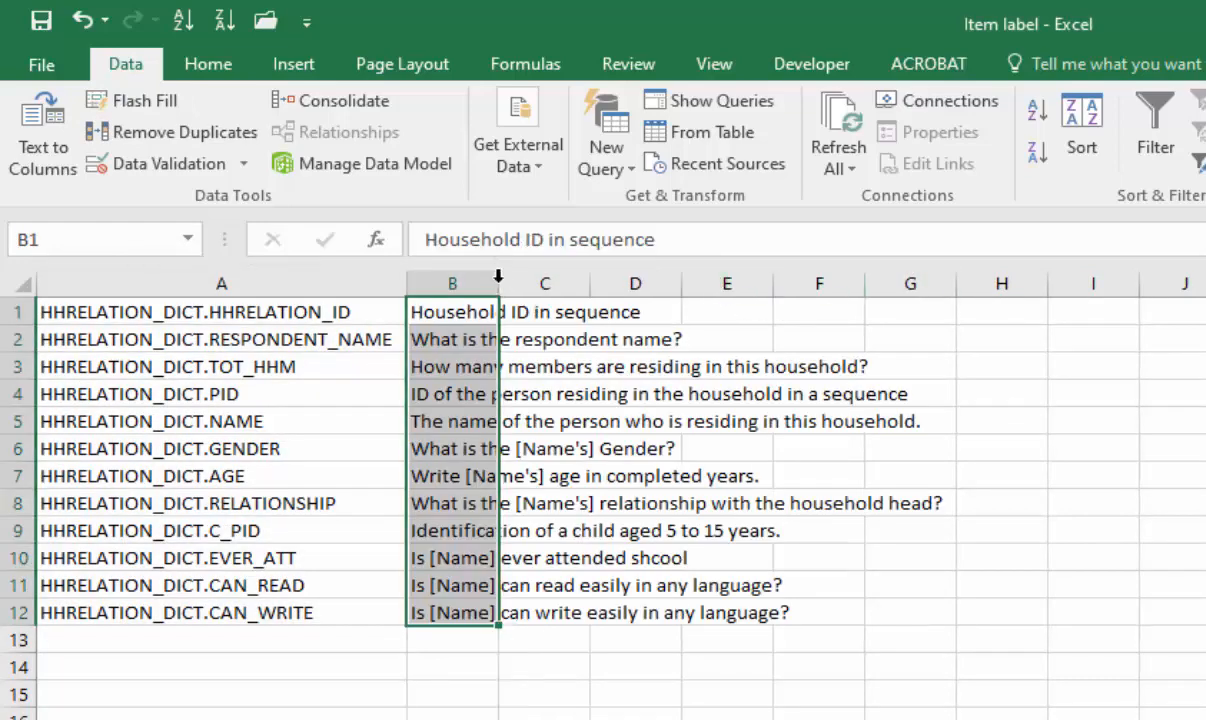
double_click(499, 276)
Step: Copy the field names and question labels in A1:B12
left_click(131, 318)
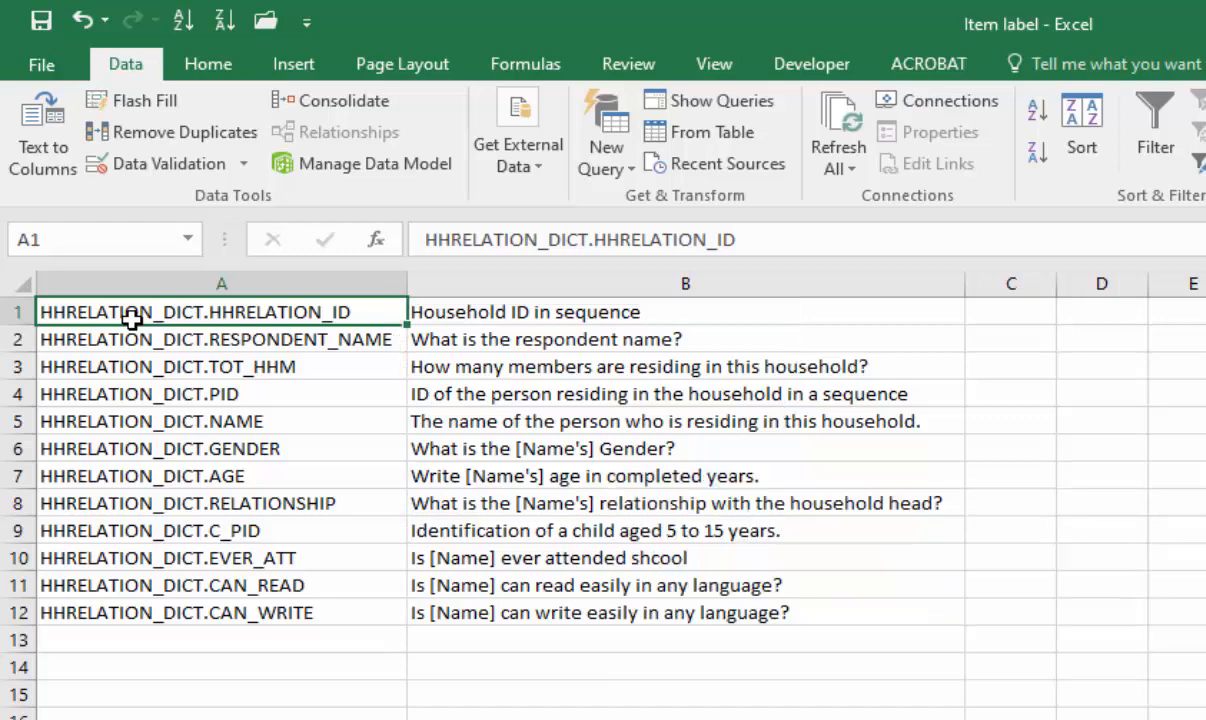
left_click_drag(150, 325, 613, 555)
left_click_drag(618, 607, 646, 617)
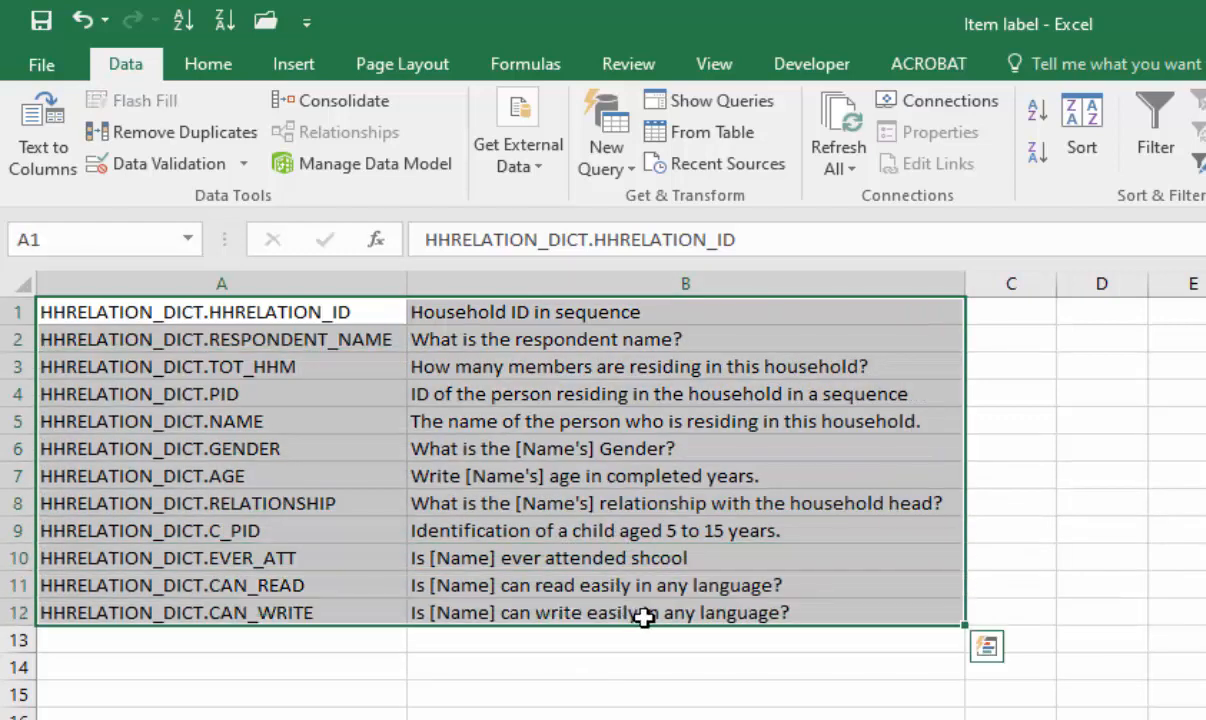
key("ctrl+c")
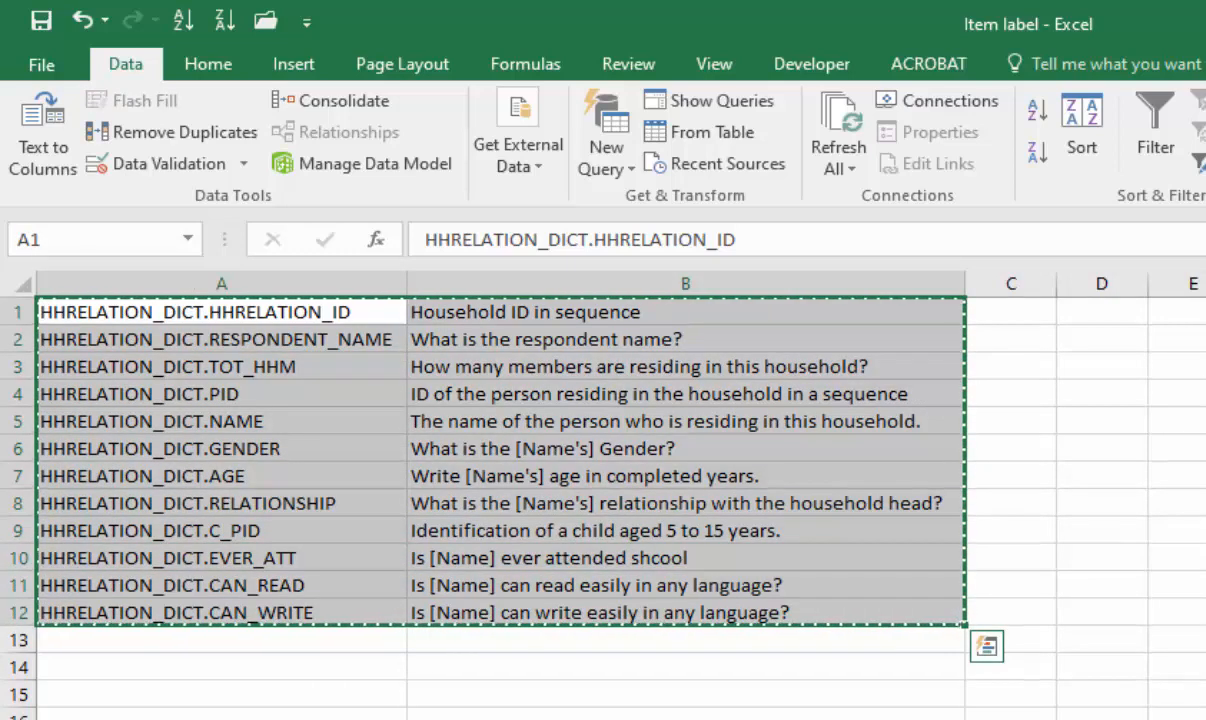
Step: Switch back to CSPro, paste the copied question text into the fields with Question Text Macros, and close the dialog
left_click(705, 714)
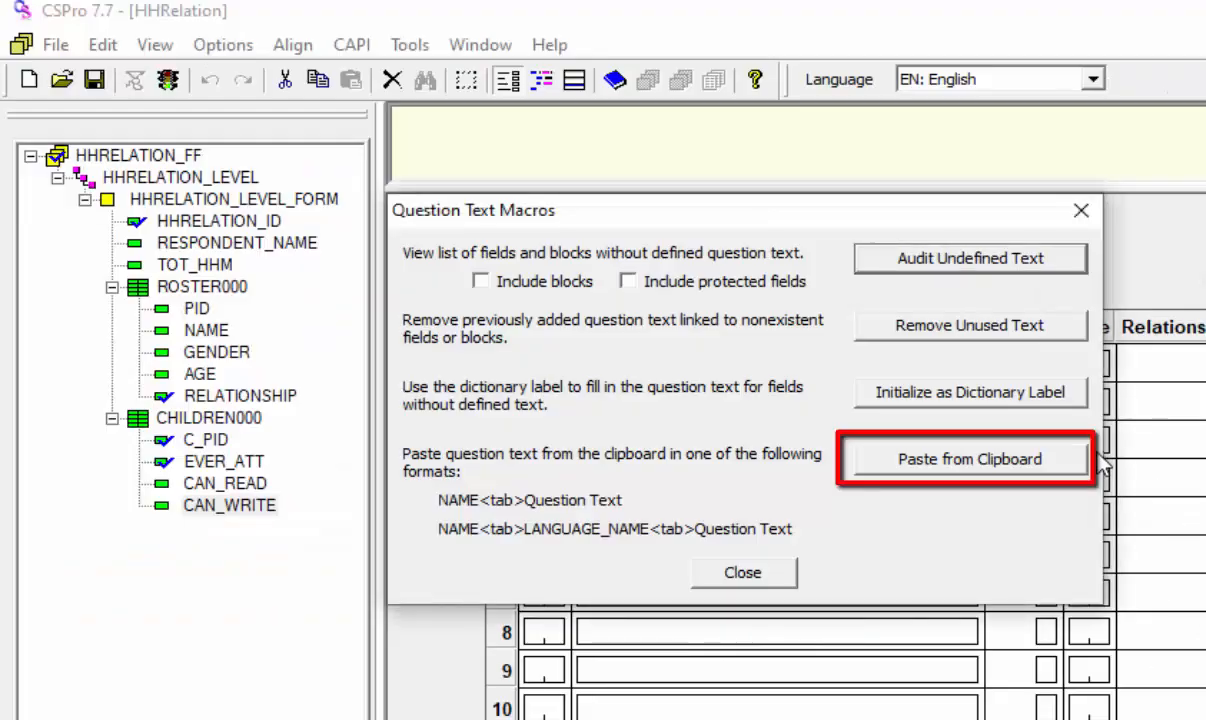
left_click(952, 468)
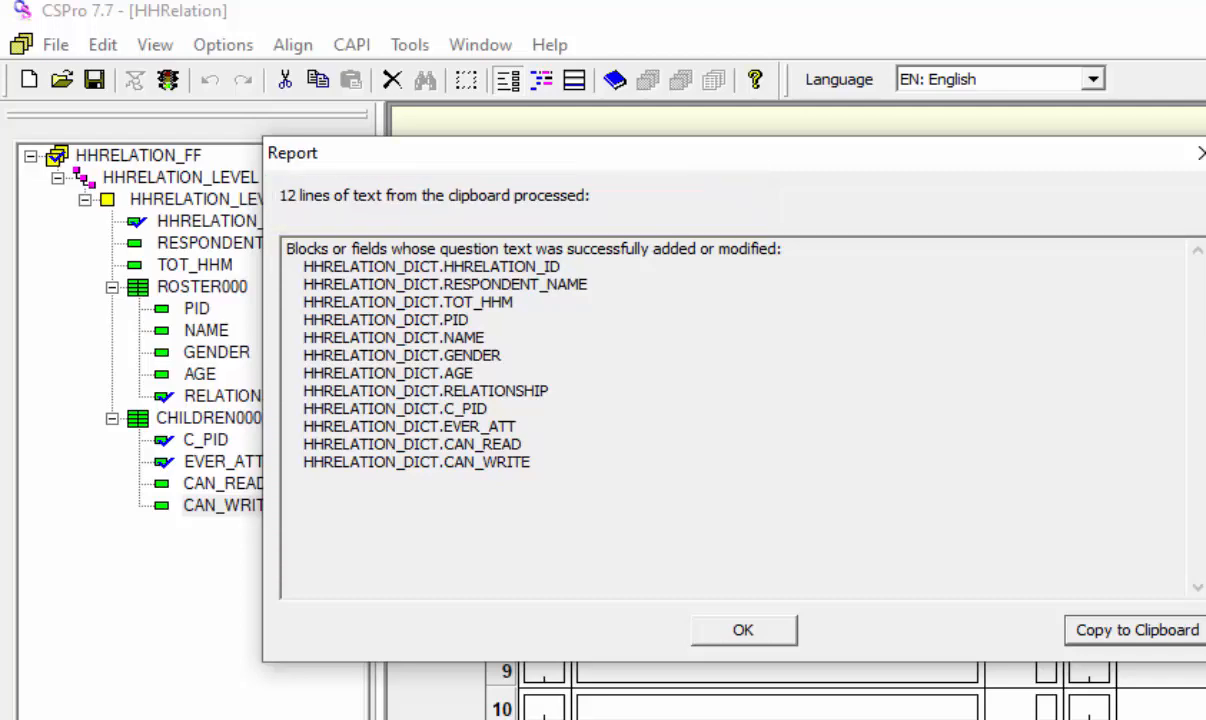
left_click(756, 637)
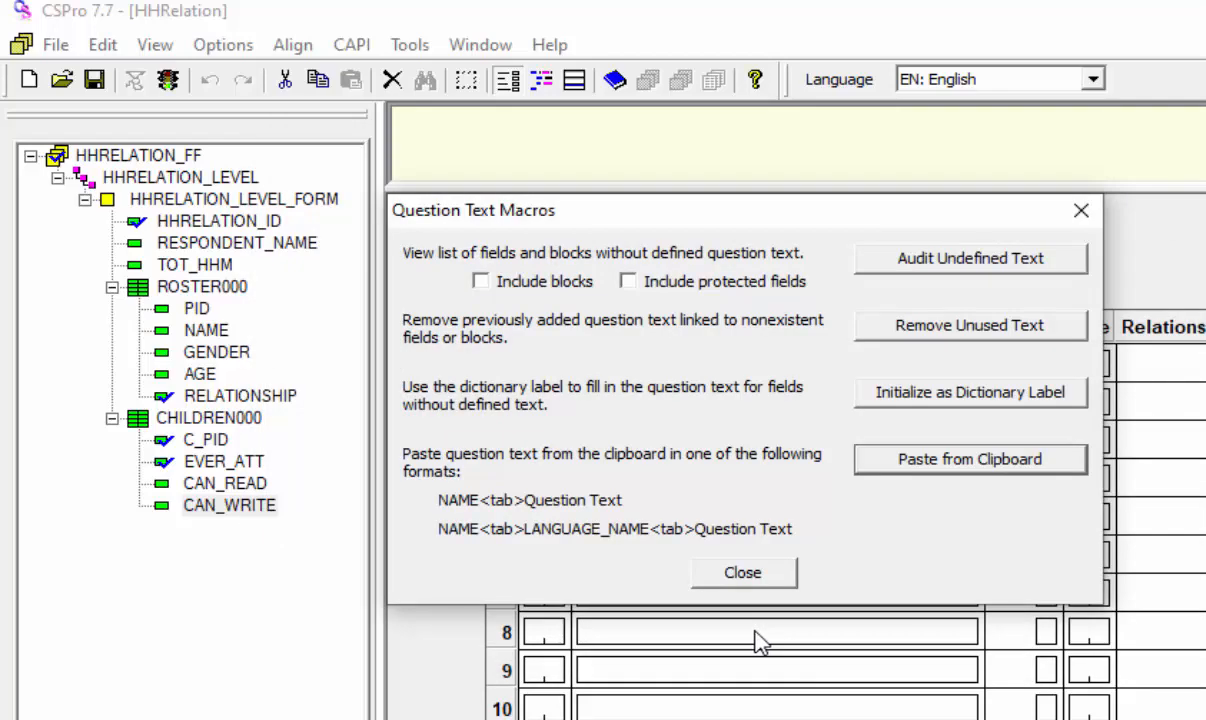
left_click(742, 572)
Step: Go through the form's fields from RESPONDENT_NAME and HHRELATION_ID down into the roster to check their pasted question text
left_click(213, 245)
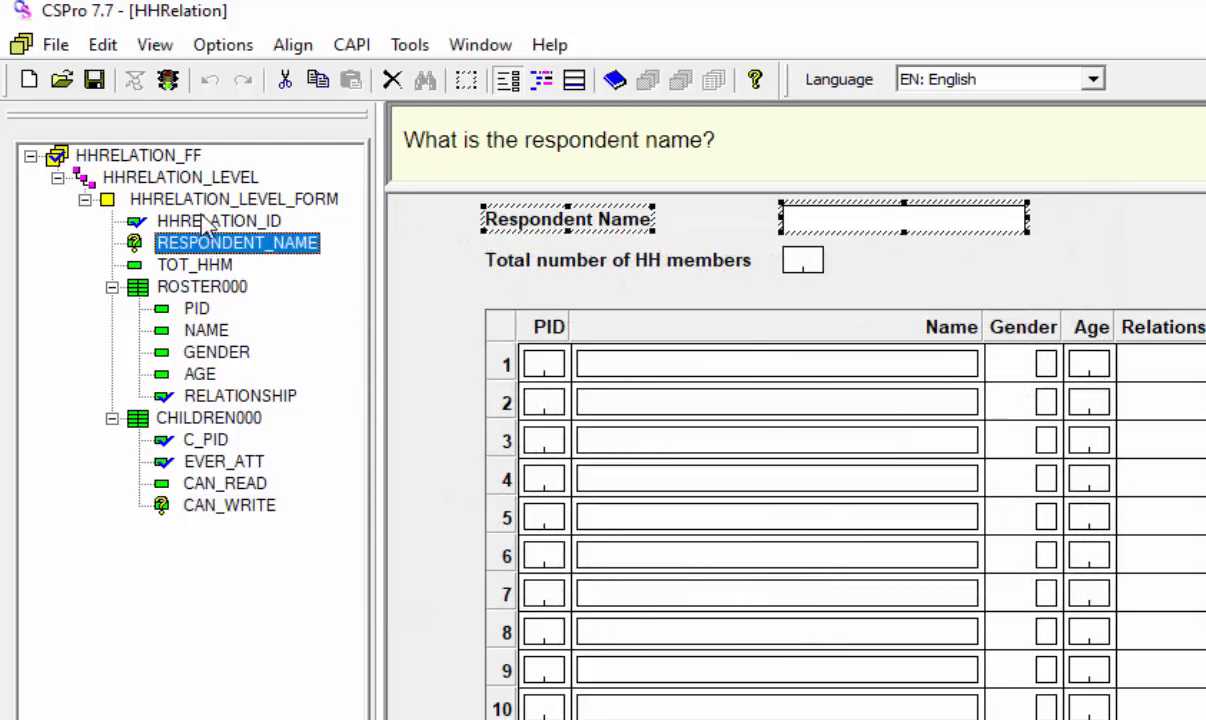
left_click(219, 221)
key("Down")
key("Down")
key("Down")
key("Down")
key("Down")
key("Down")
key("Down")
key("Down")
key("Down")
key("Down")
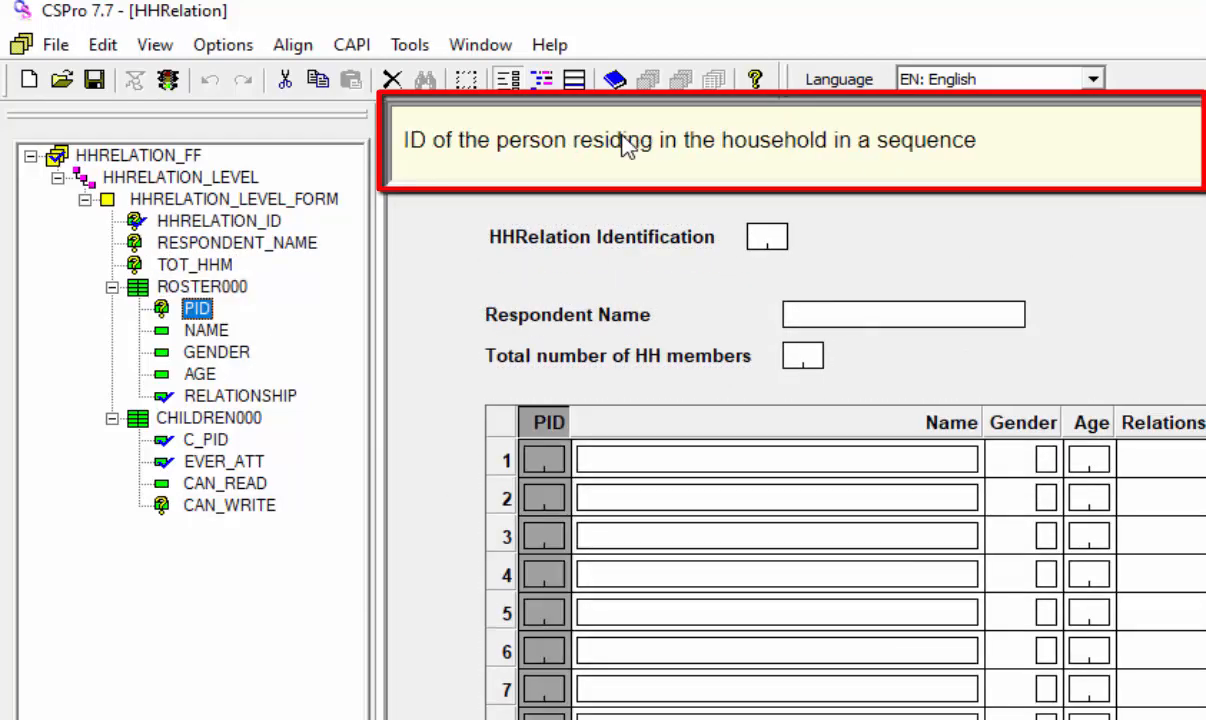
key("Down")
key("Down")
key("Down")
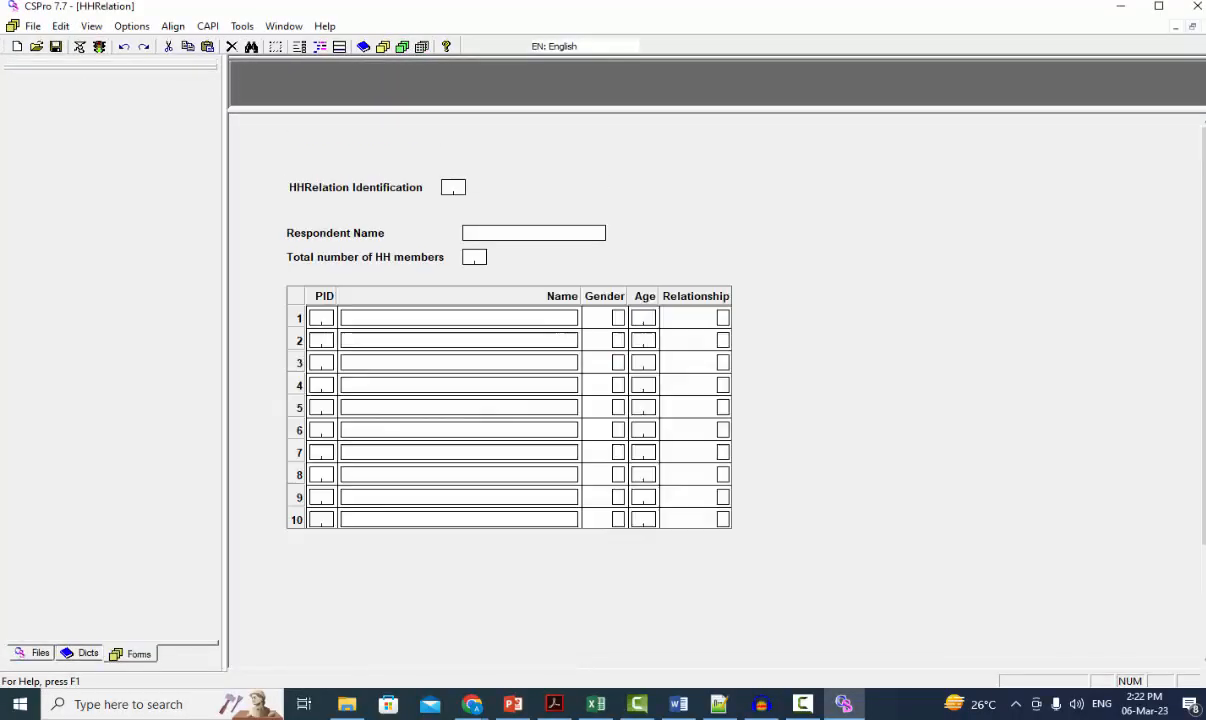
Step: Open the HHRelation dictionary, expand all its records in a wider tree, and display the labels in Urdu
left_click(82, 653)
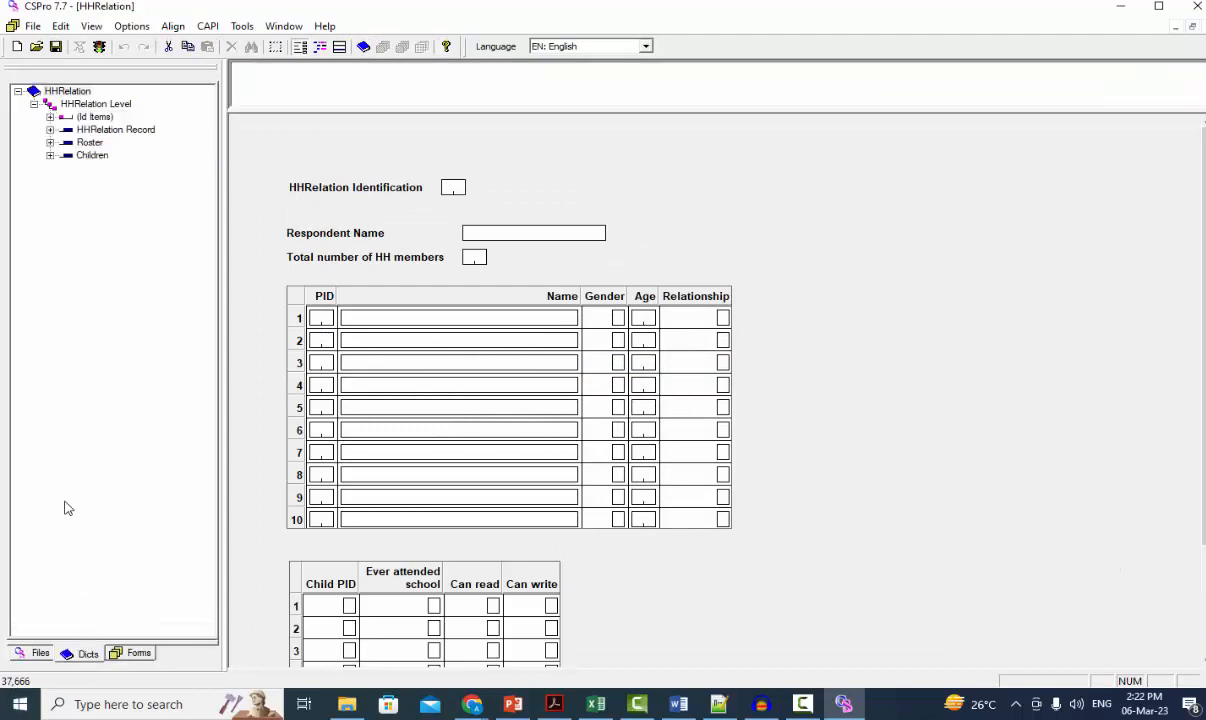
left_click(70, 91)
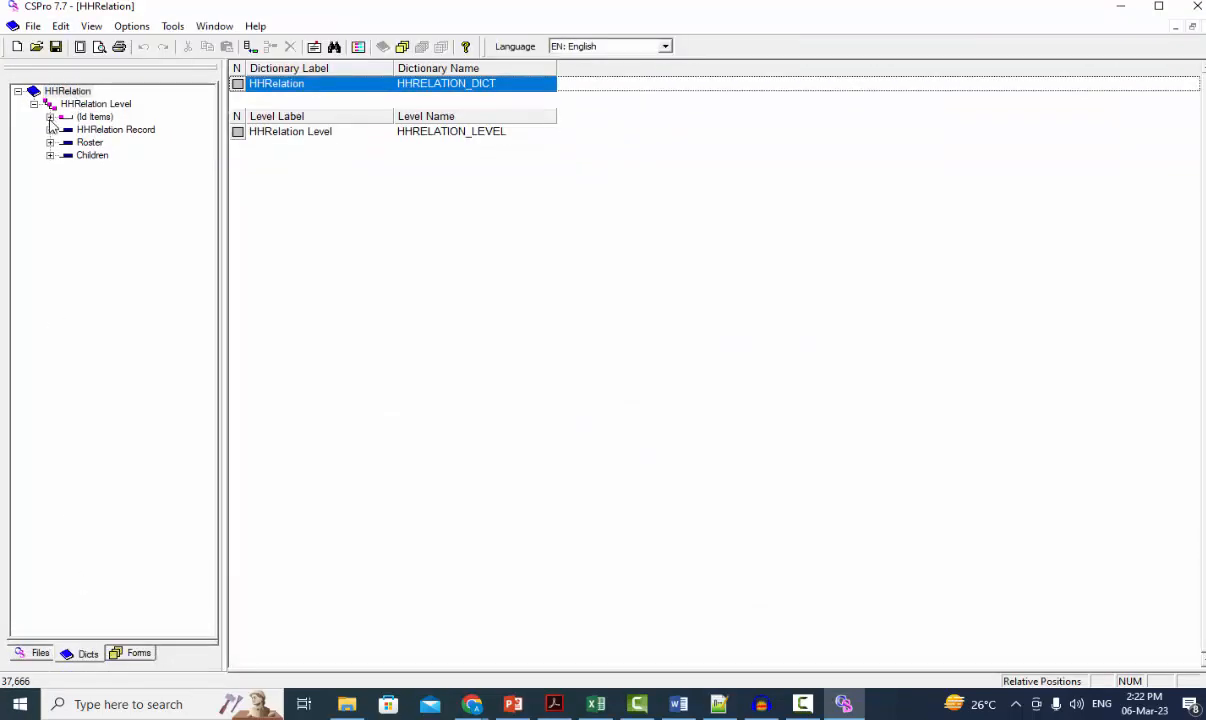
left_click(50, 117)
left_click(50, 142)
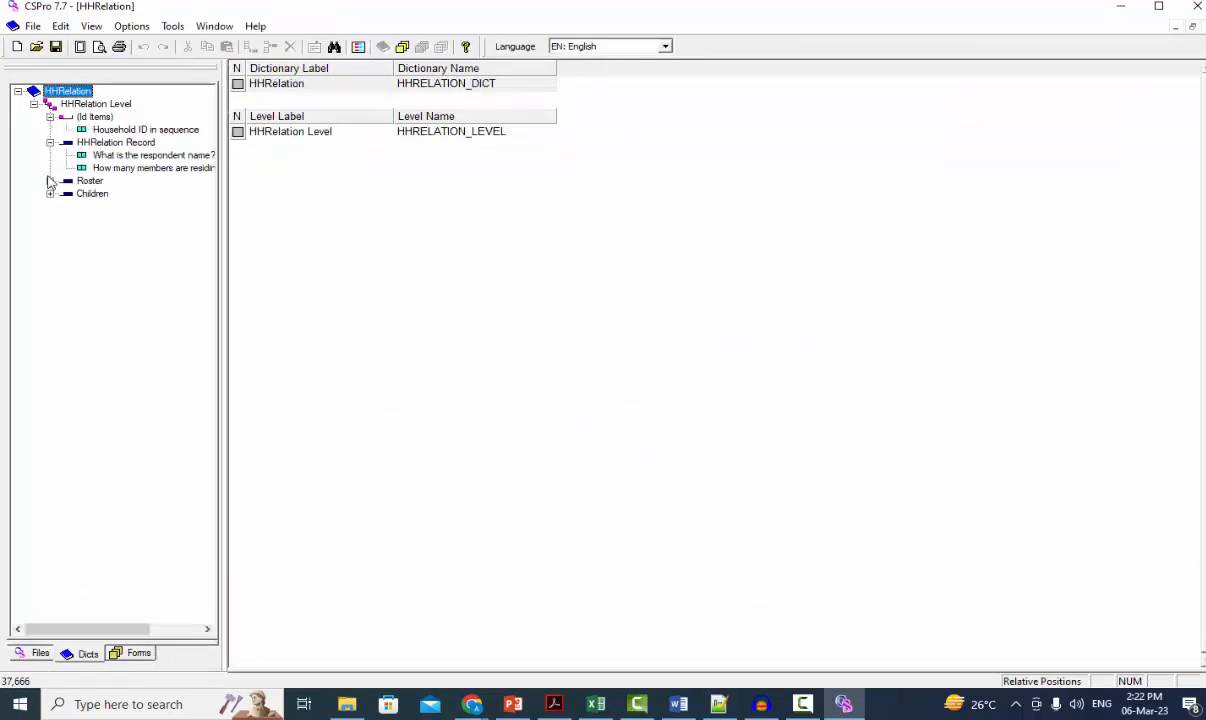
left_click(50, 181)
left_click(51, 257)
left_click_drag(222, 185, 322, 193)
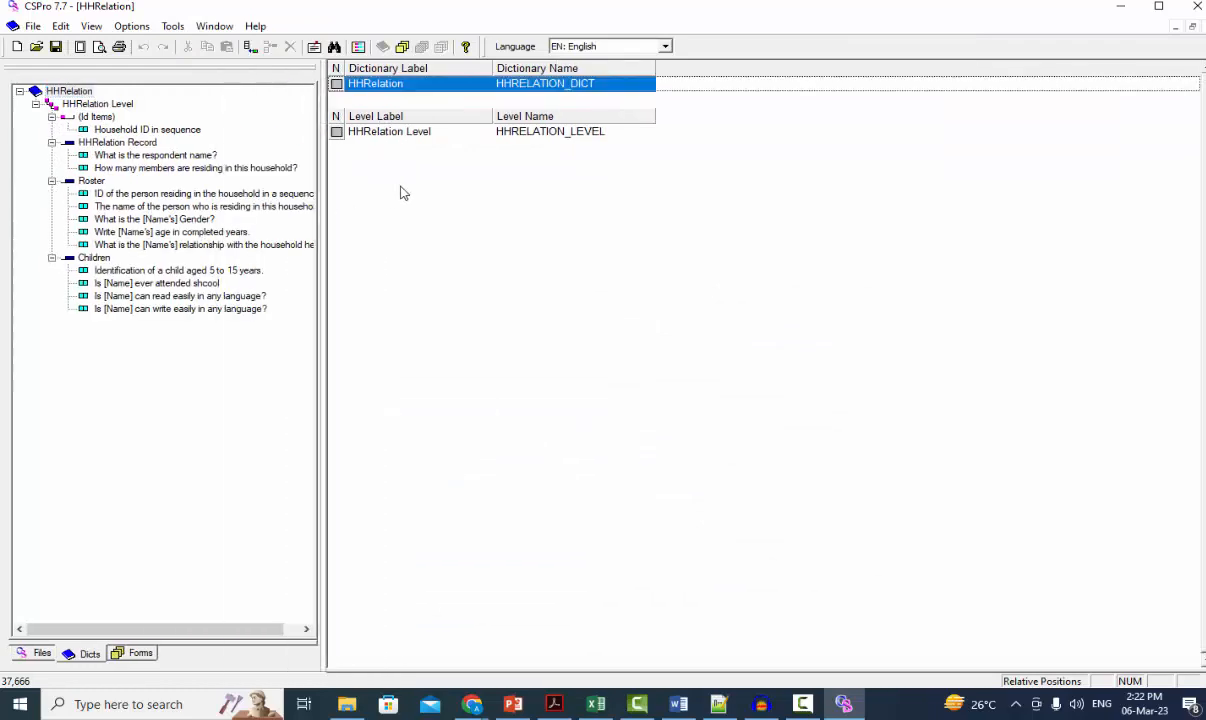
left_click(665, 46)
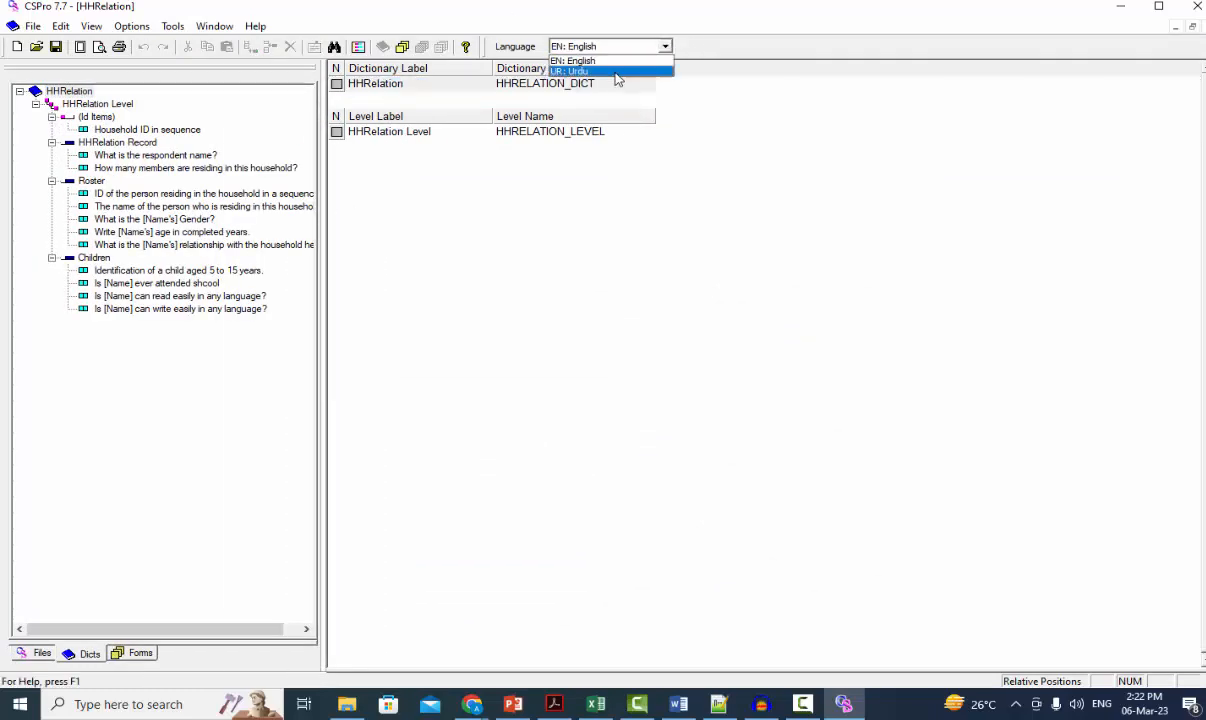
left_click(620, 72)
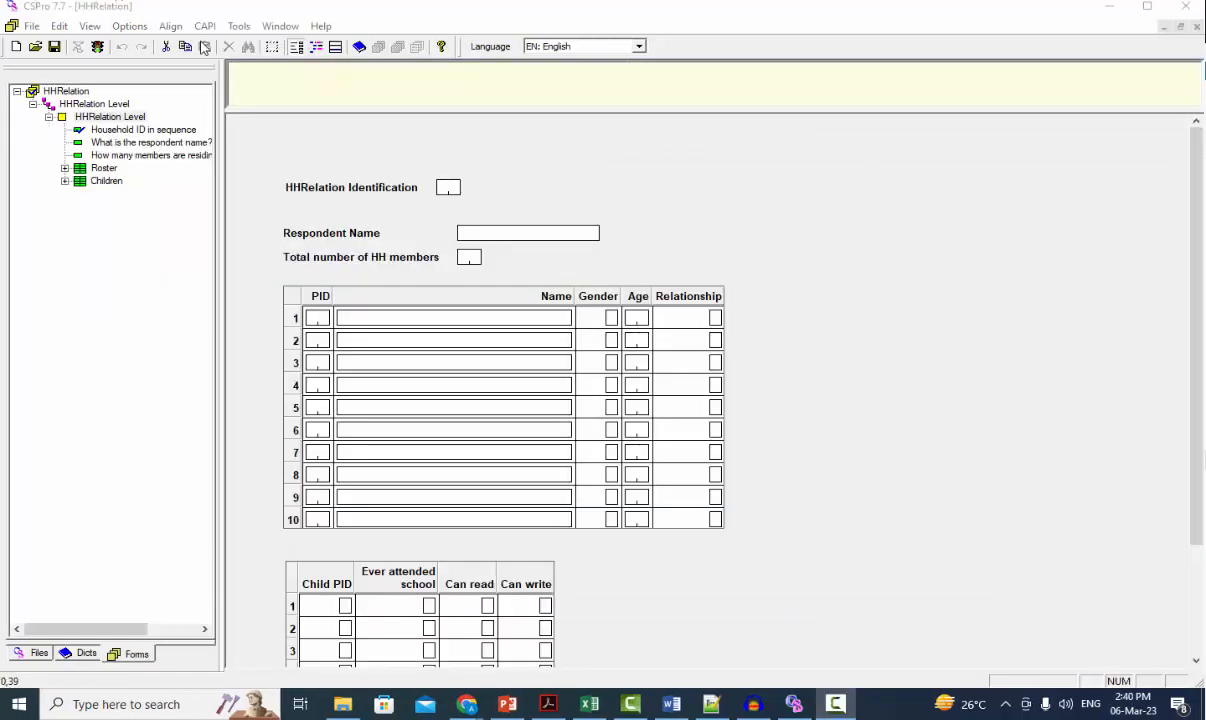
Step: Add a second CAPI language to the form, with the name UR and the label Urdu
left_click(205, 26)
left_click(218, 42)
type("UR")
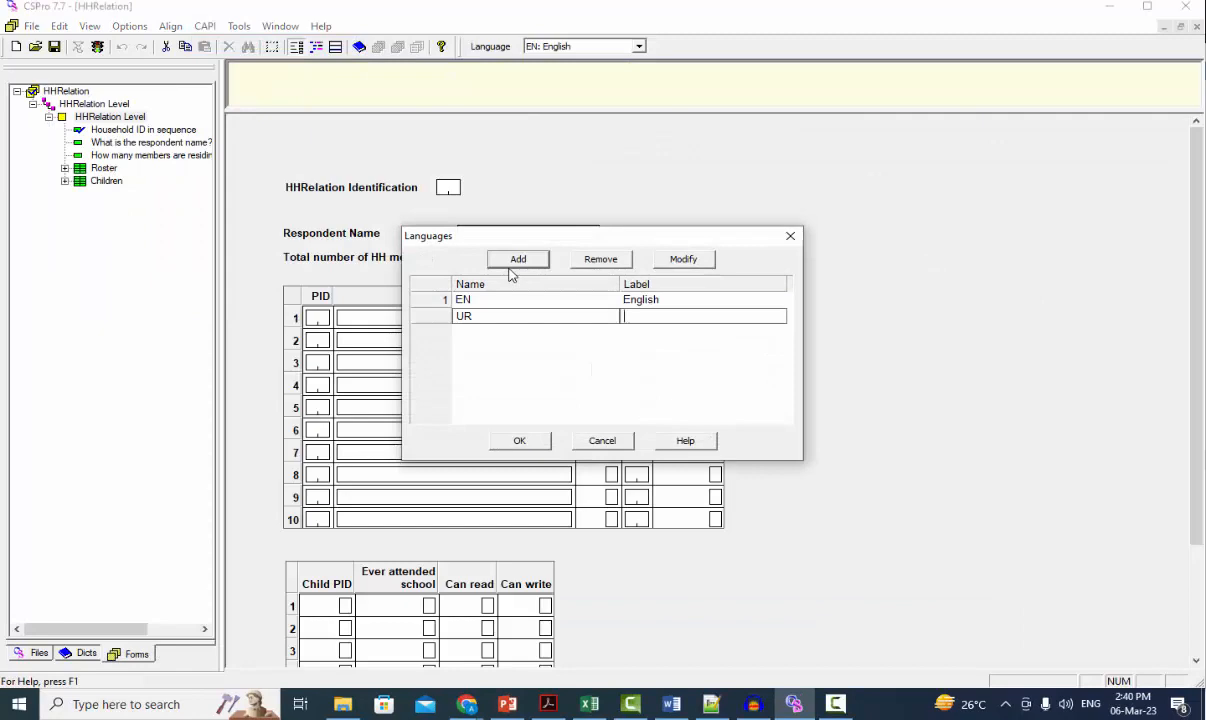
key("Tab")
type("Urdu")
left_click(519, 440)
Step: Initialize the undefined question text from the dictionary labels with Question Text Macros, and close the dialog
left_click(205, 26)
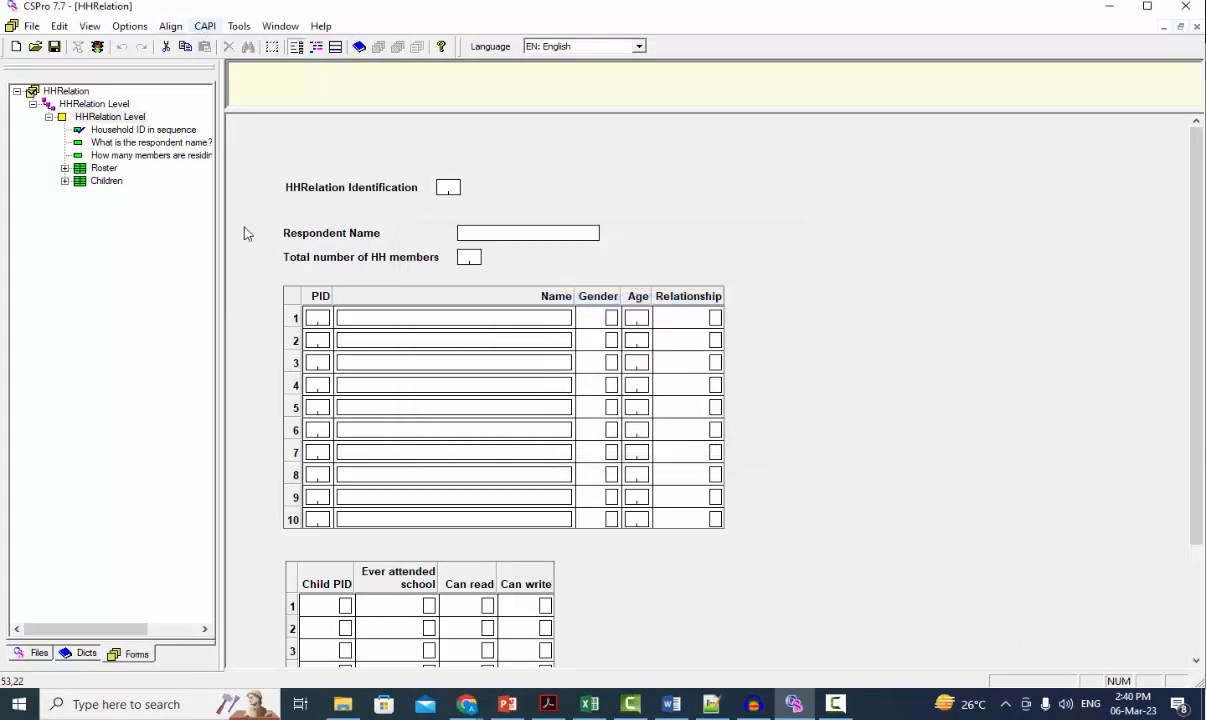
left_click(262, 294)
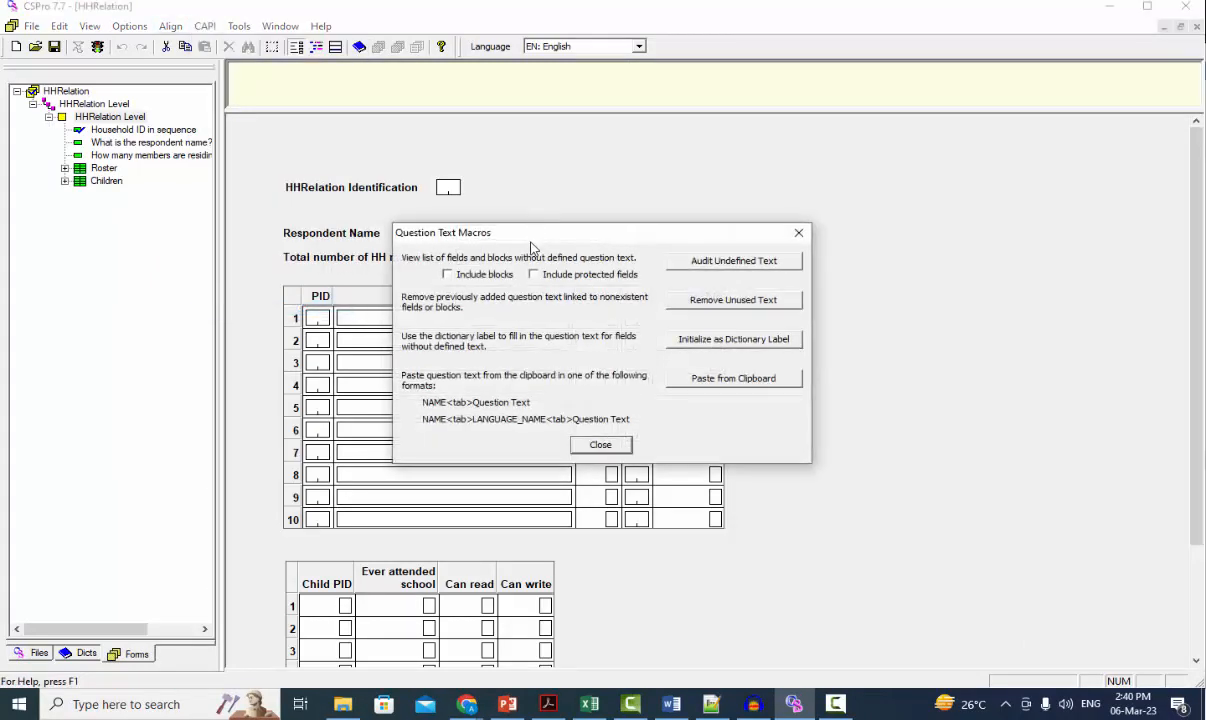
left_click_drag(532, 247, 377, 144)
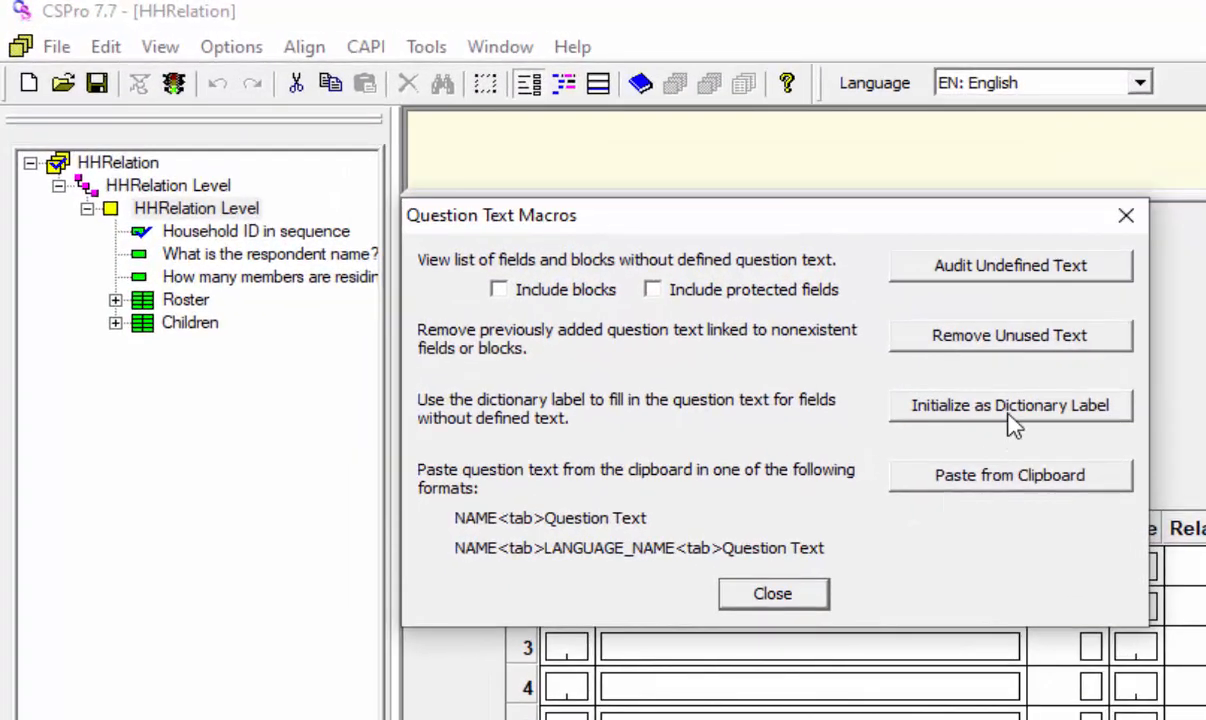
left_click(1010, 418)
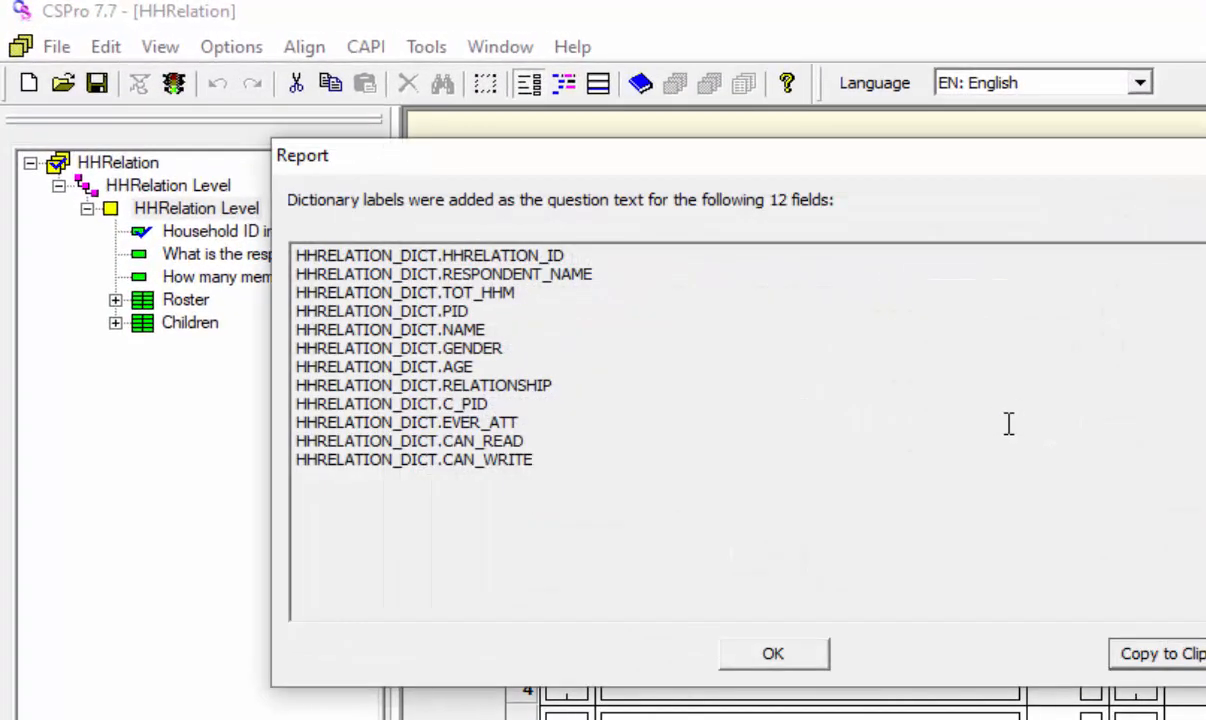
left_click(780, 660)
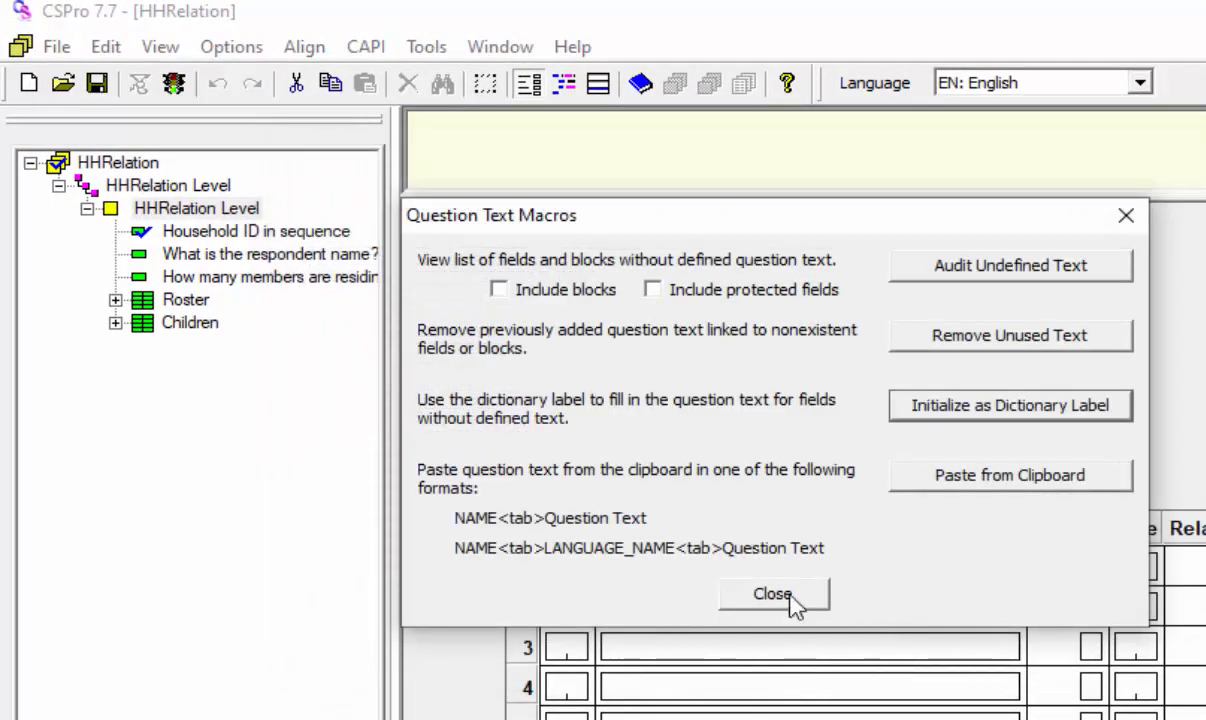
left_click(772, 595)
Step: Show the question text editor and go through the fields to check their English and Urdu question text
left_click(598, 86)
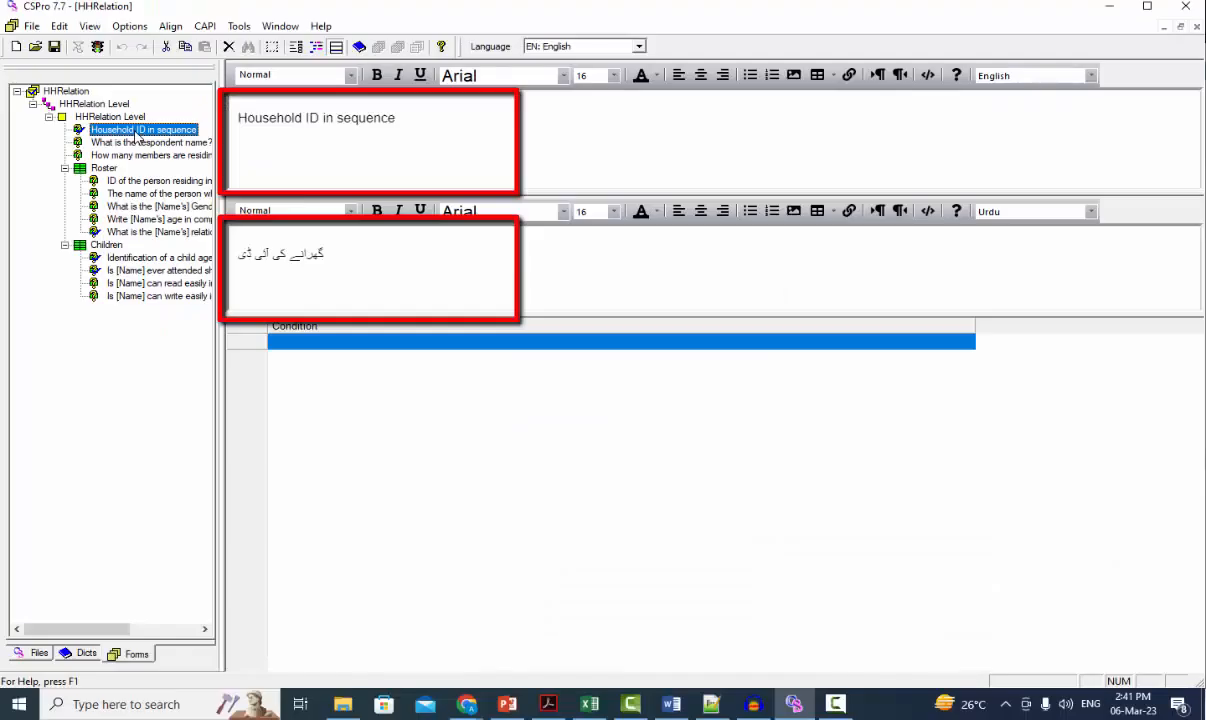
key("Down")
key("Down")
key("Down")
key("Down")
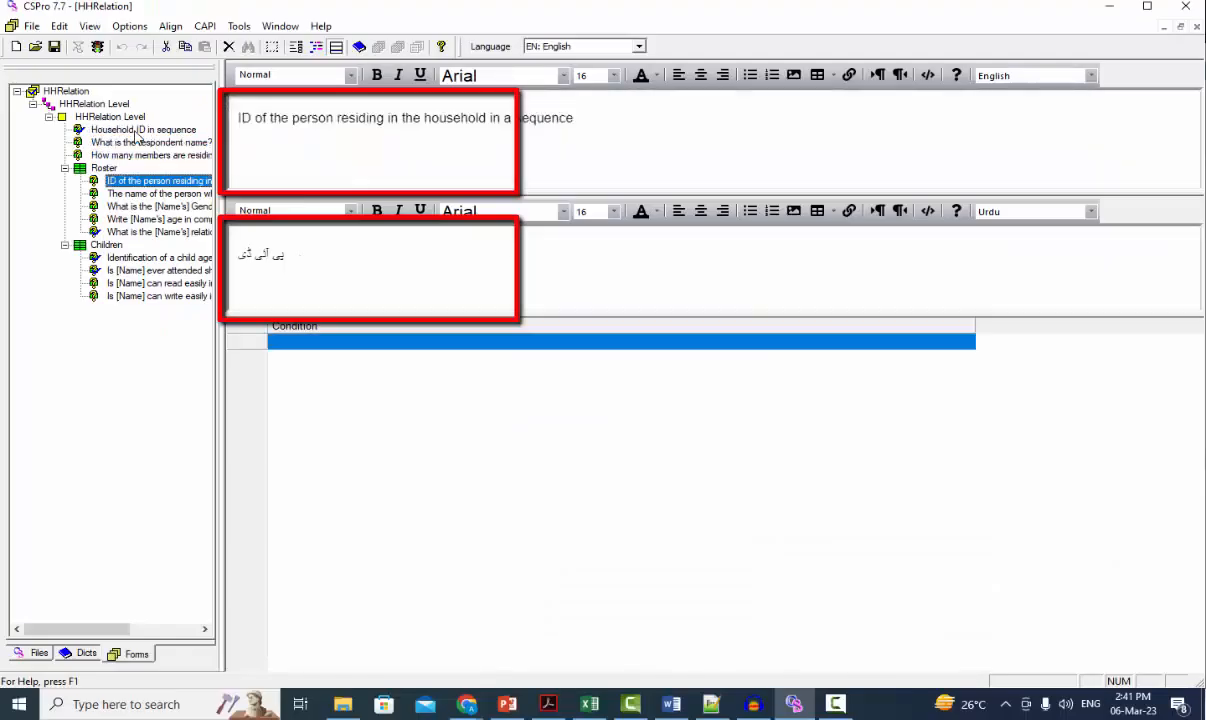
key("Down")
key("Down")
key("Down")
key("Down")
key("Down")
key("Down")
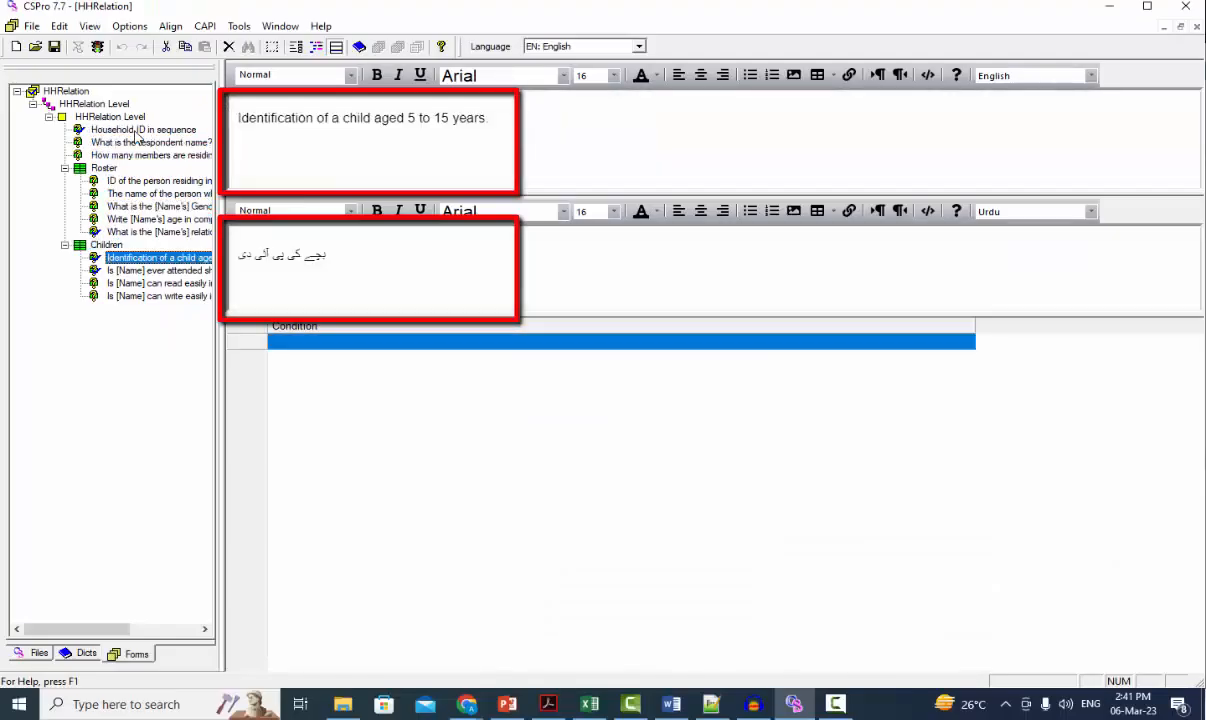
key("Down")
key("Down")
key("Down")
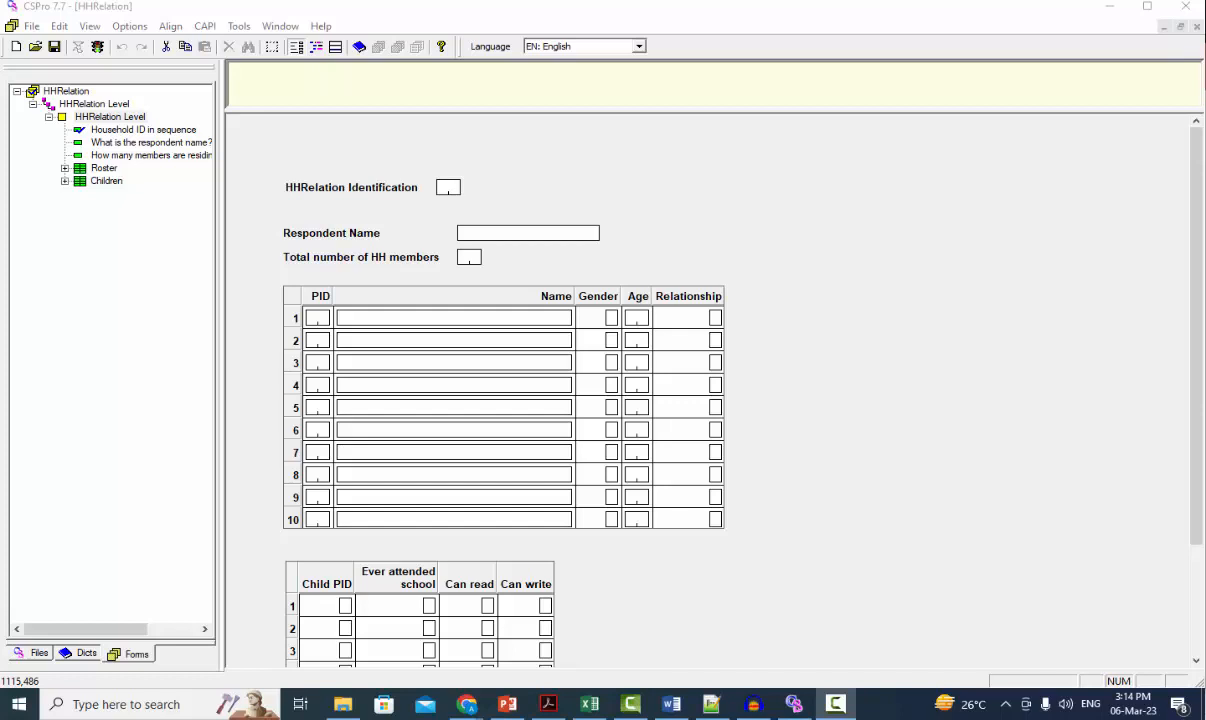
Step: Check the languages defined for the form's CAPI questions
left_click(204, 27)
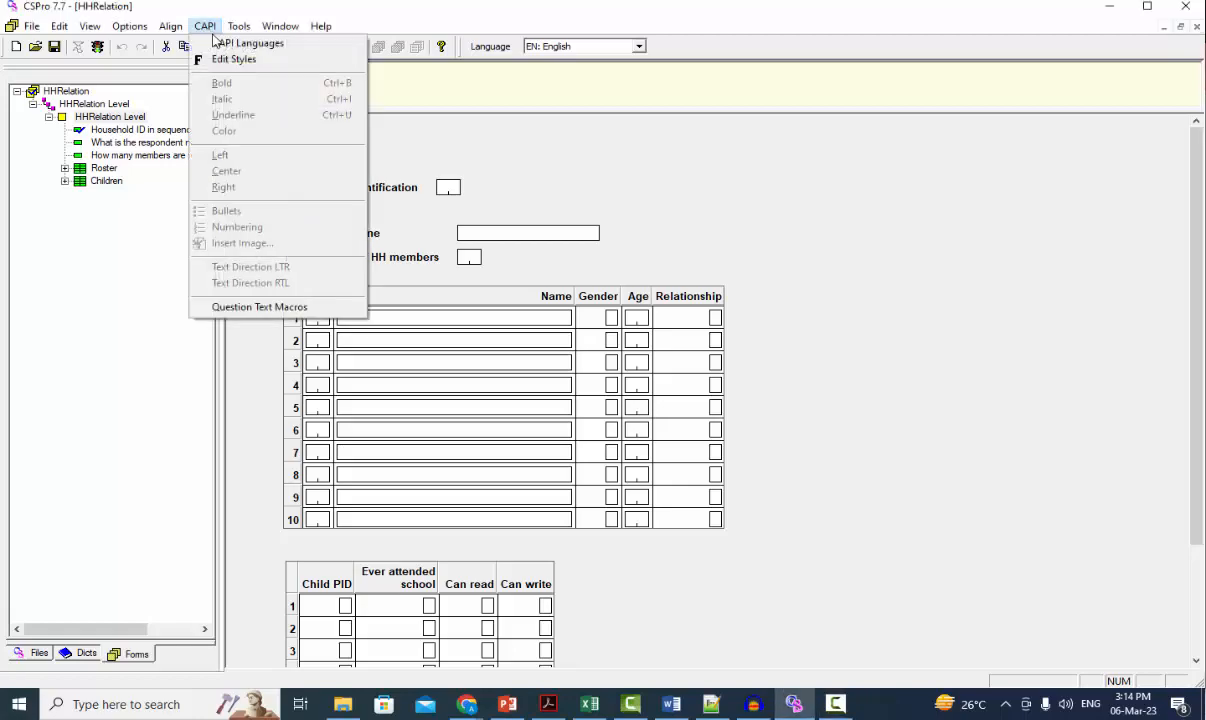
left_click(235, 41)
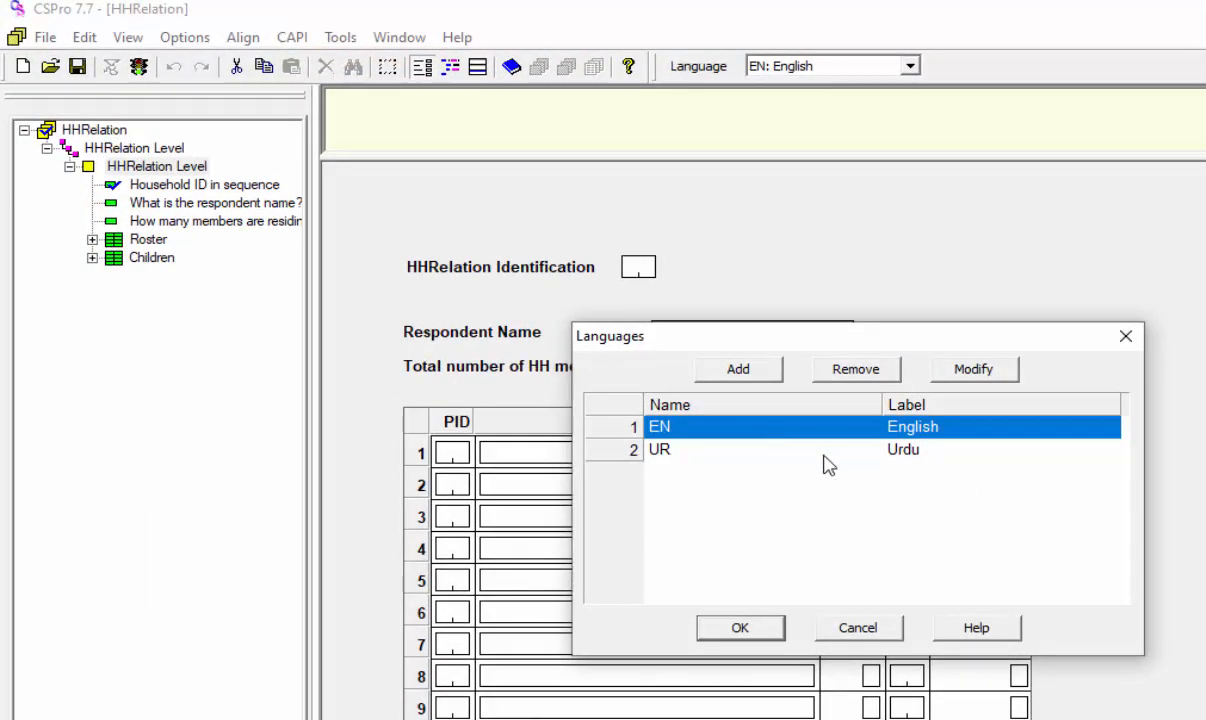
left_click(769, 636)
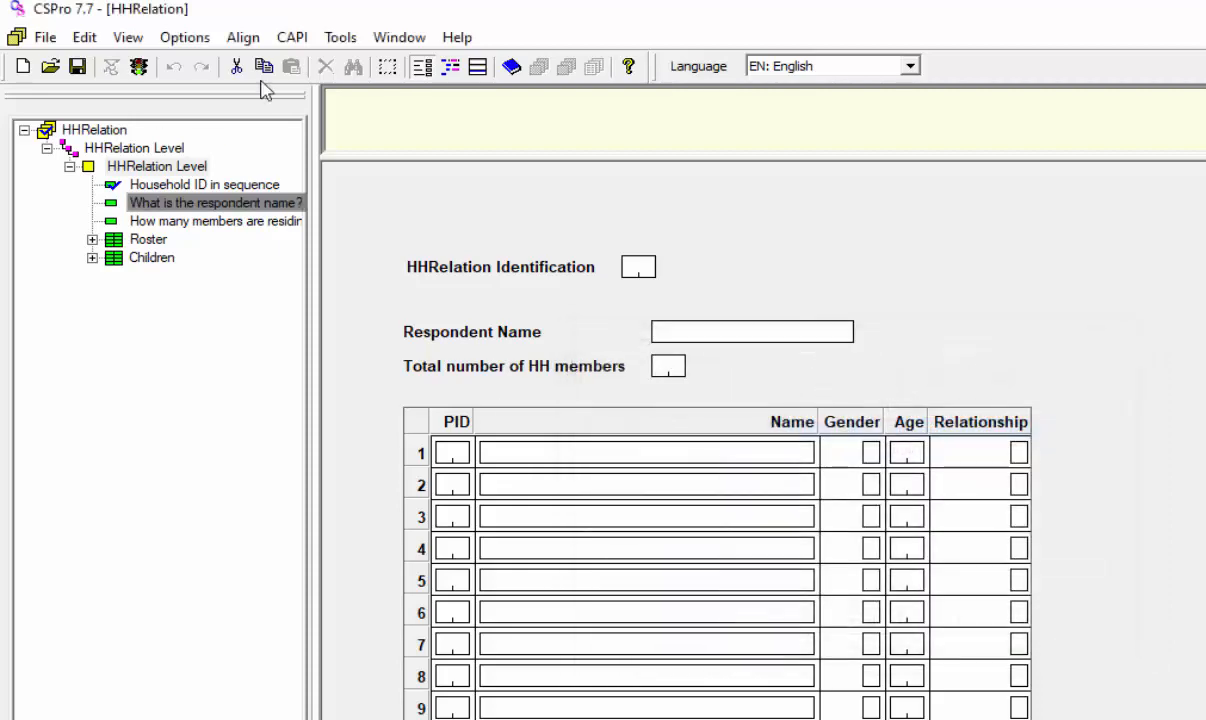
Step: Audit the fields with undefined question text through Question Text Macros and copy the reported list to the clipboard
left_click(292, 38)
left_click(358, 442)
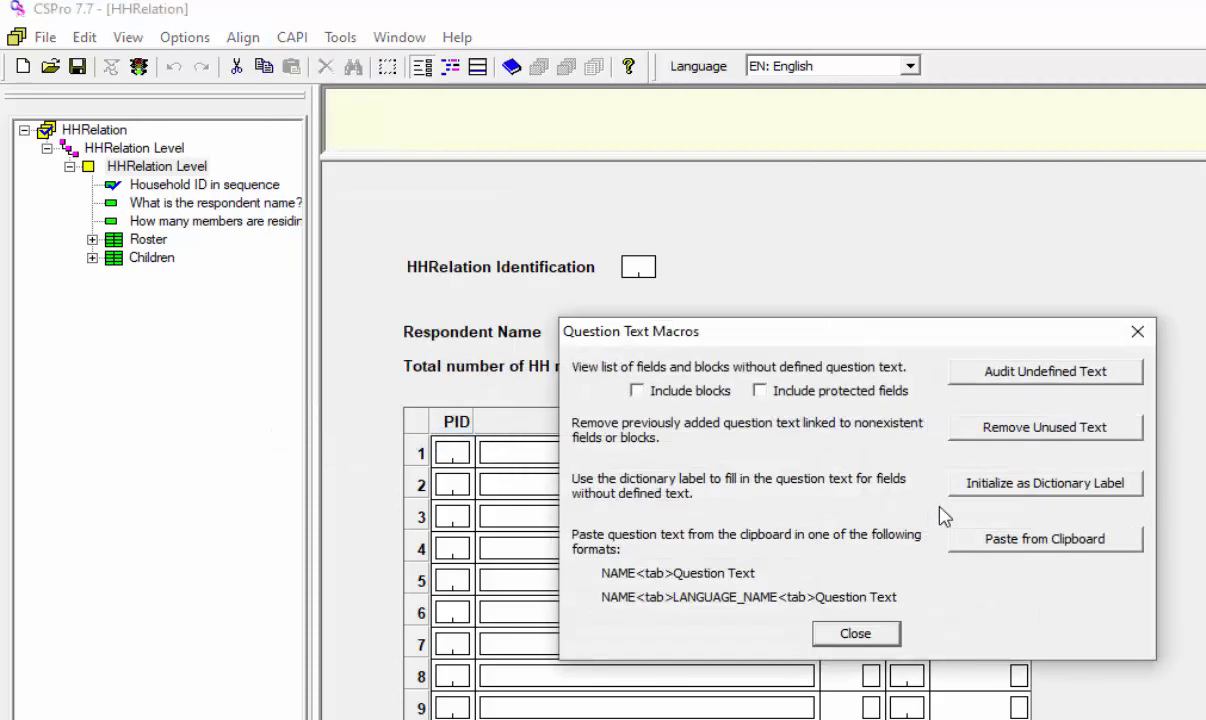
left_click(1050, 372)
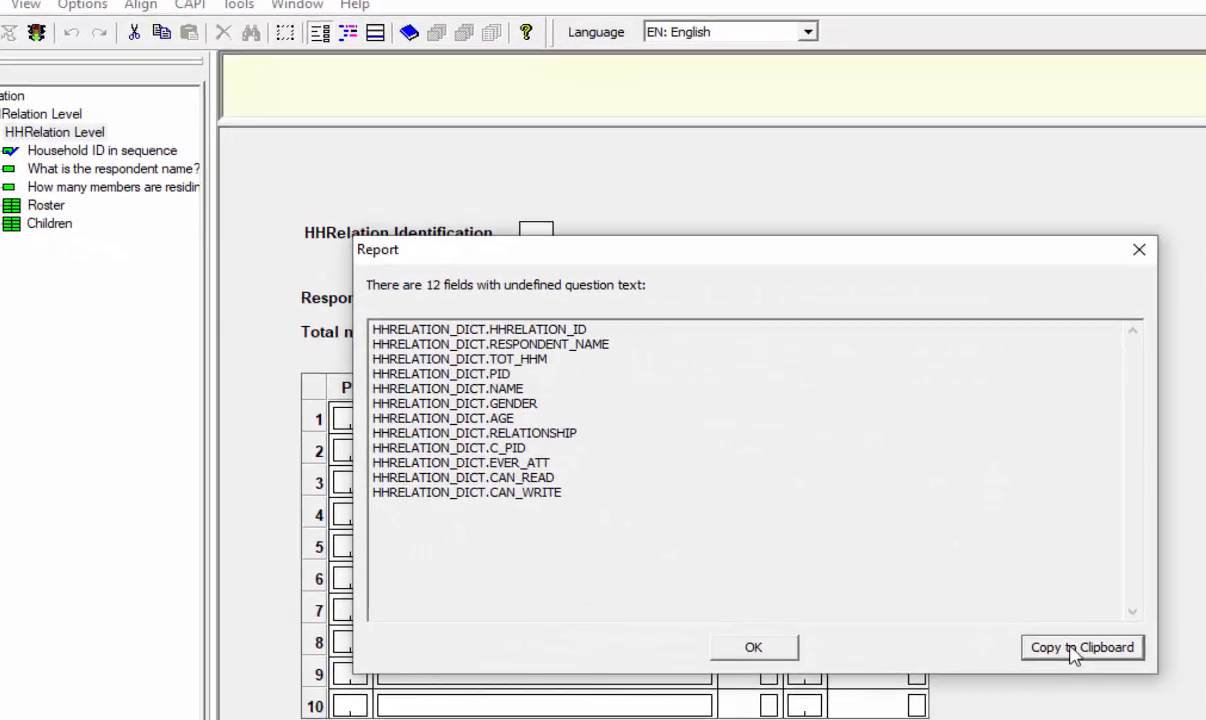
left_click(1073, 651)
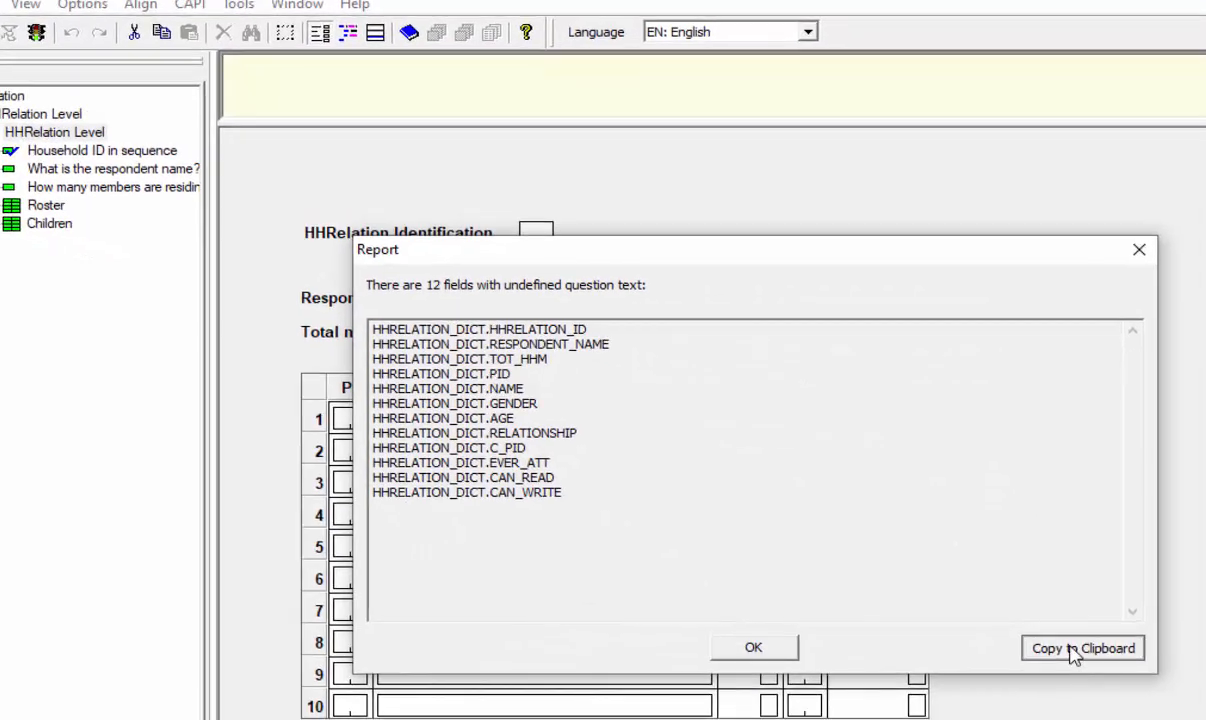
left_click(753, 648)
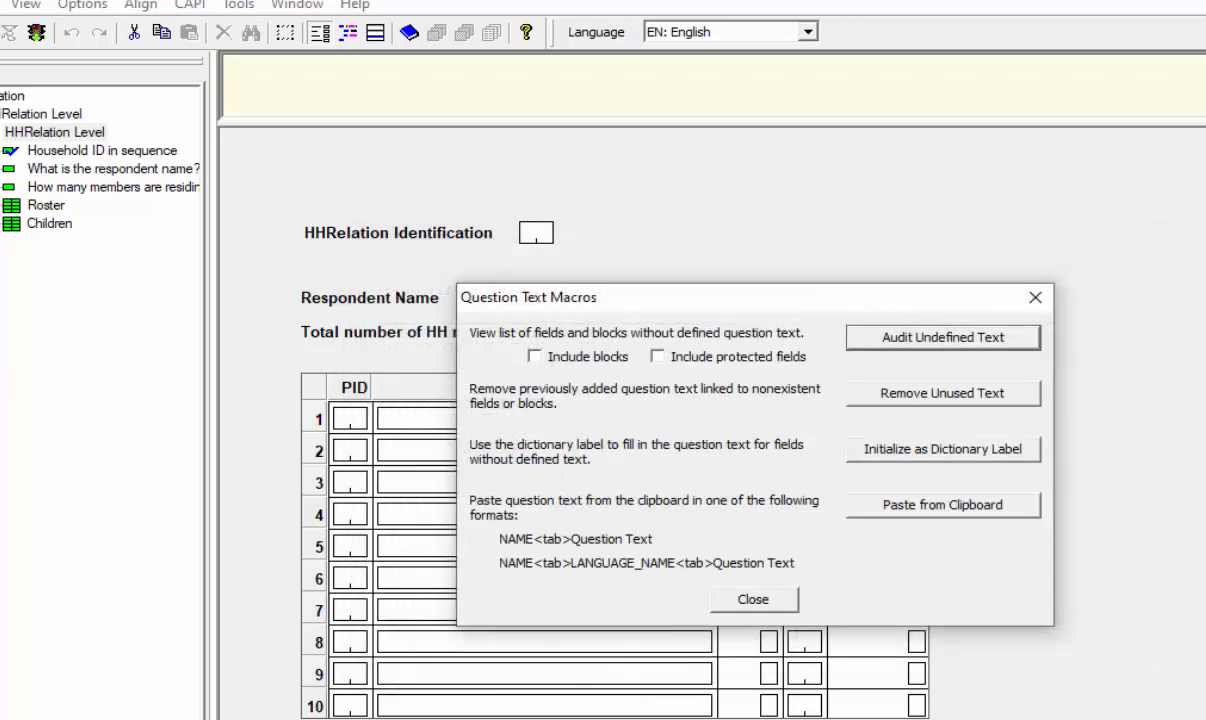
Step: Switch to the Item label Excel workbook and paste the field names at A1 and again at A13, fitting column A's width
left_click(590, 703)
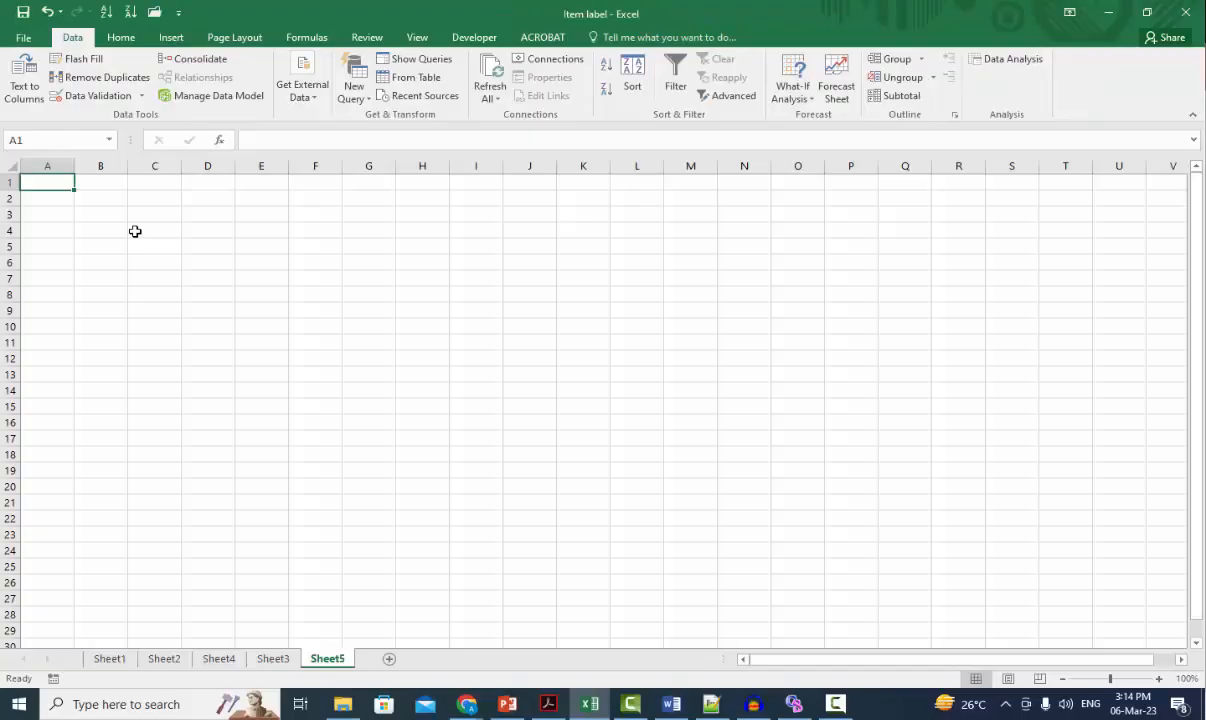
key("ctrl+v")
double_click(74, 166)
left_click(128, 376)
key("ctrl+v")
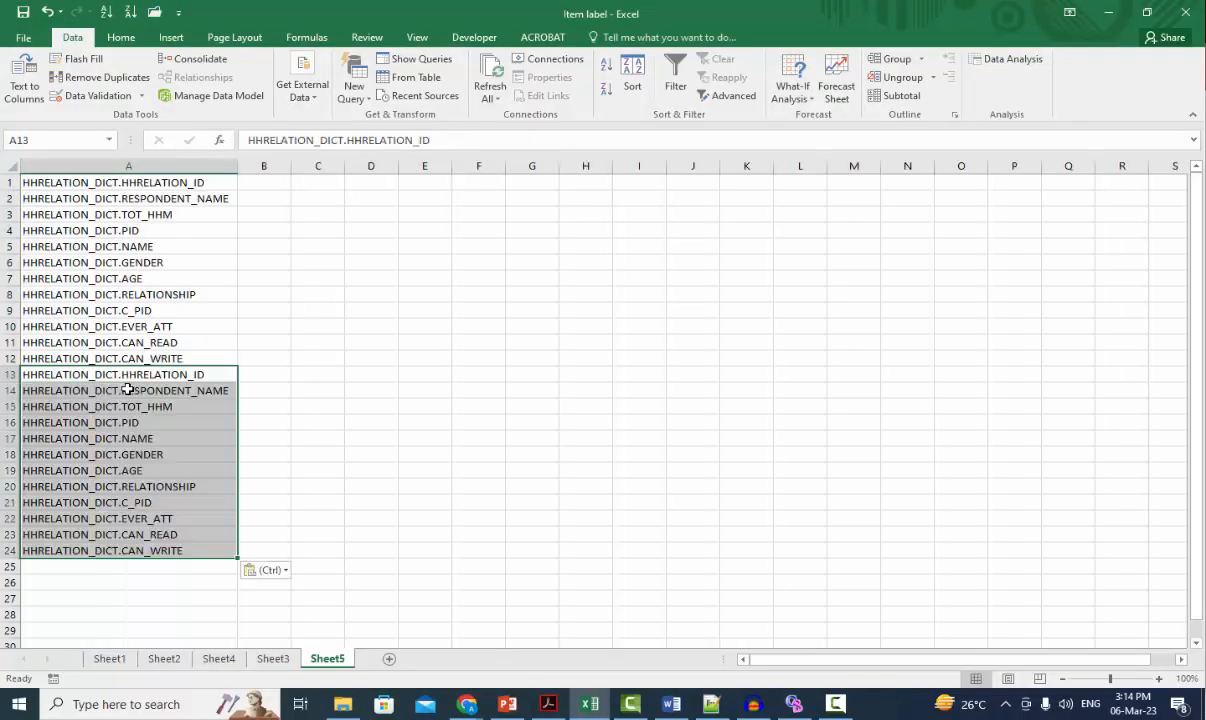
left_click_drag(150, 183, 168, 552)
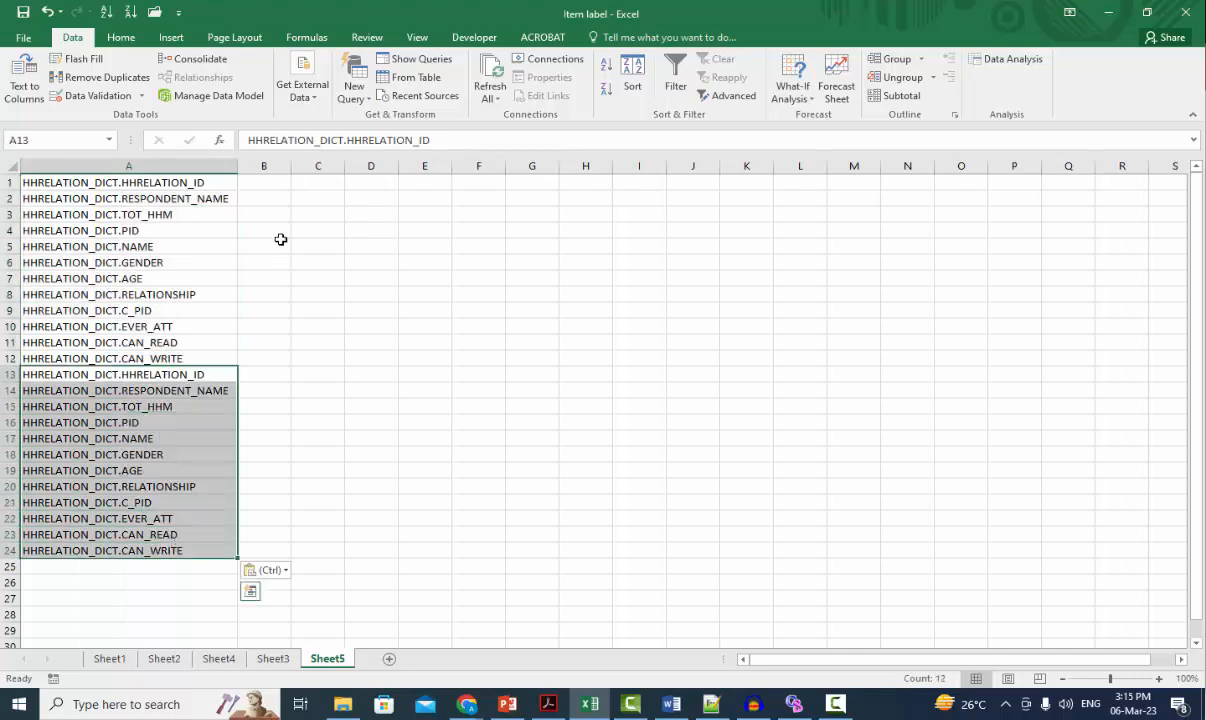
Step: Enter the language name EN in B1 and copy it down through B12 for the first set of field names
left_click(285, 176)
right_click(285, 170)
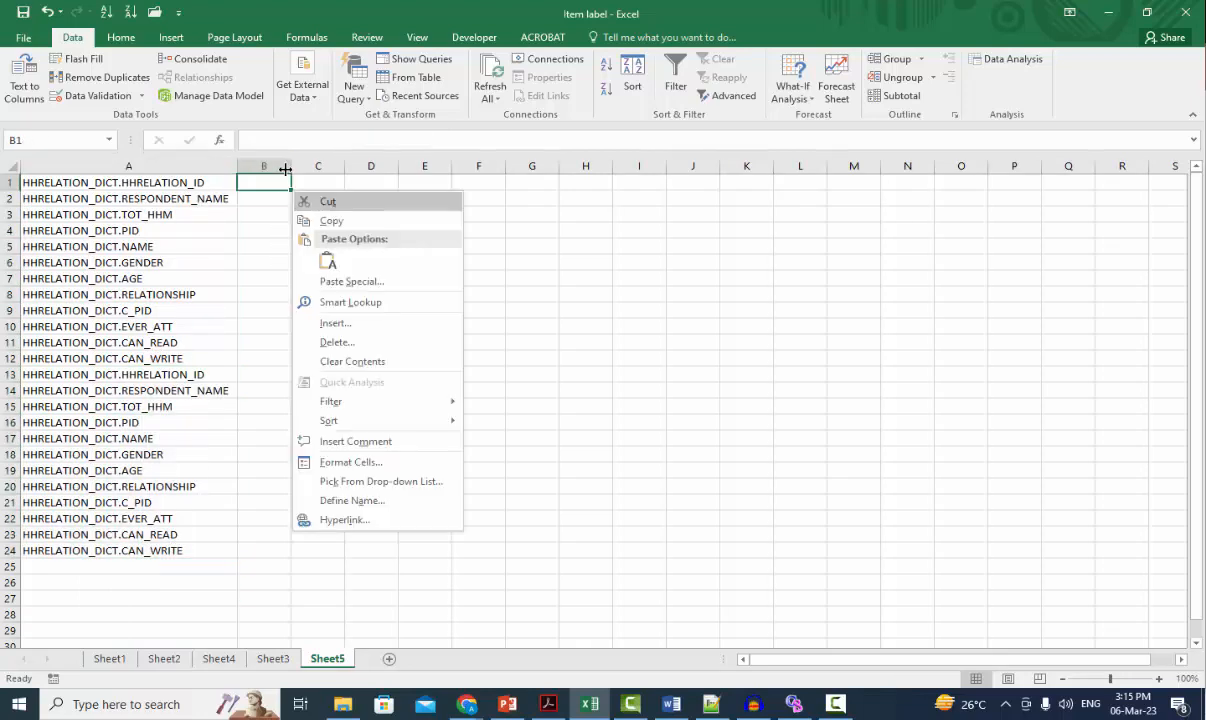
key("Escape")
type("EN")
key("ctrl+Return")
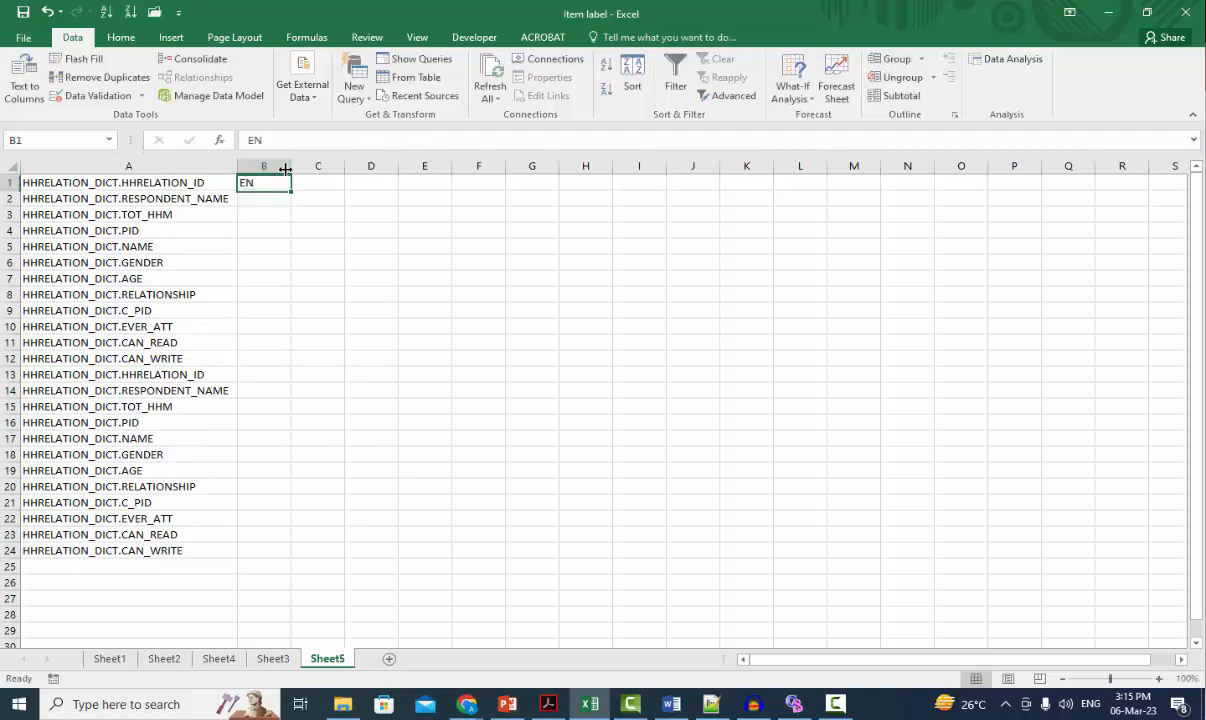
key("ctrl+c")
key("shift+Down")
key("shift+Down")
key("shift+Down")
key("shift+Down")
key("shift+Down")
key("shift+Down")
key("shift+Down")
key("shift+Down")
key("shift+Down")
key("shift+Down")
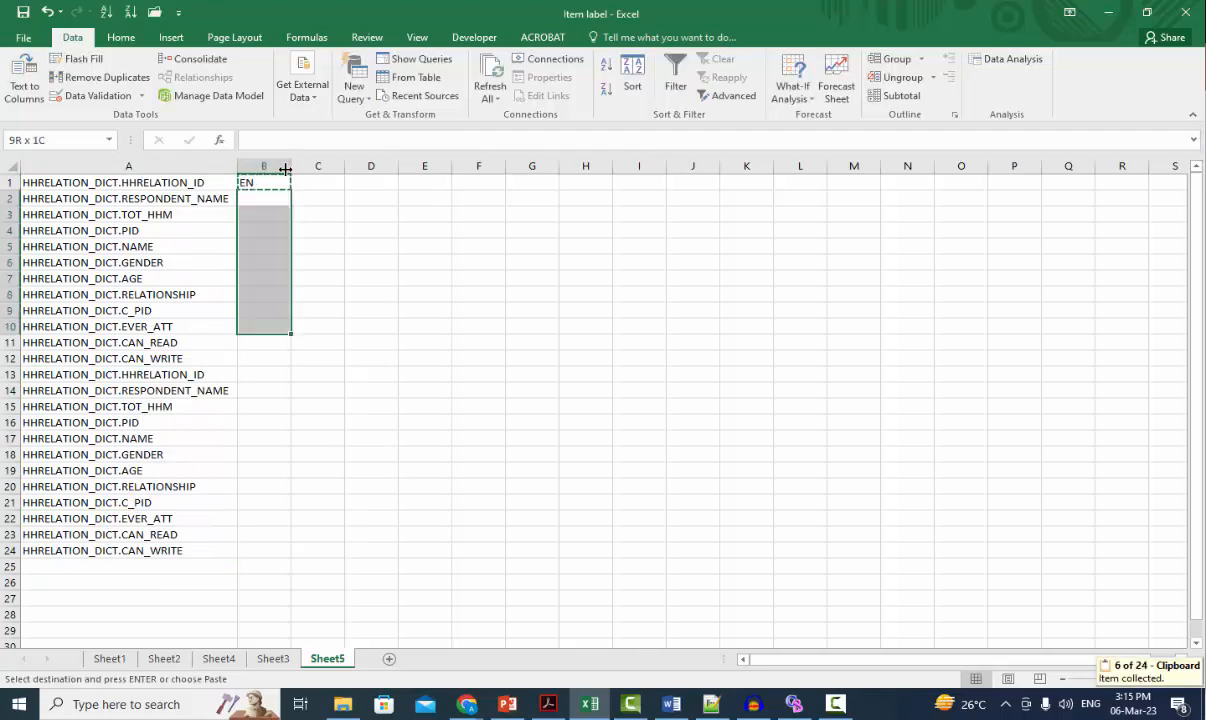
key("ctrl+v")
Step: Enter the language name UR in B13 and copy it down through B24 for the second set of field names
key("Down")
key("Down")
key("Down")
key("Down")
key("Down")
key("Down")
key("Down")
key("Down")
key("Down")
key("Down")
key("Down")
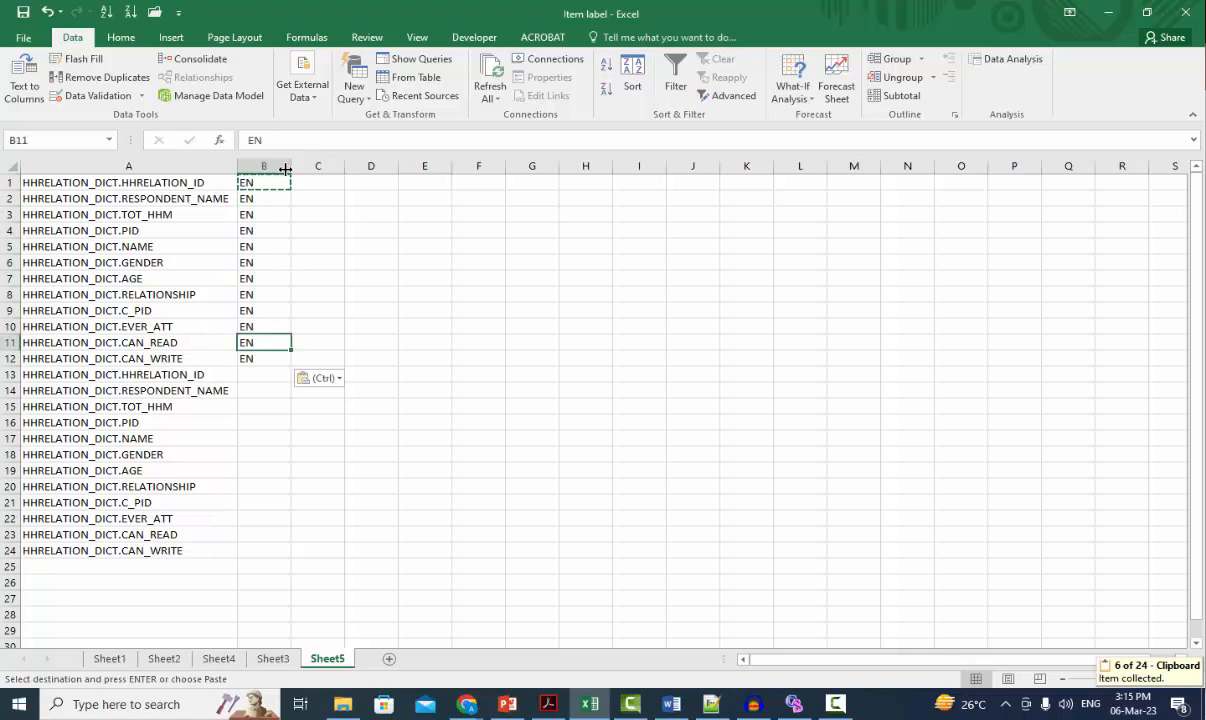
type("Ur")
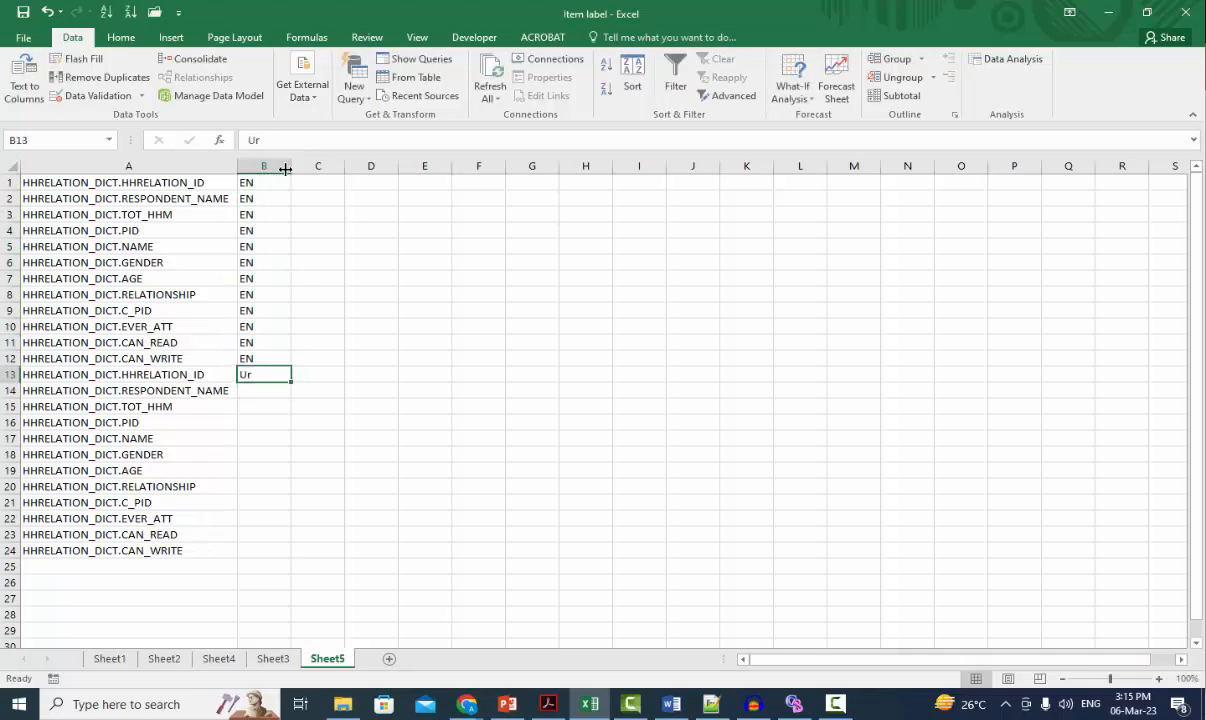
key("BackSpace")
type("R")
key("Return")
key("Up")
key("ctrl+c")
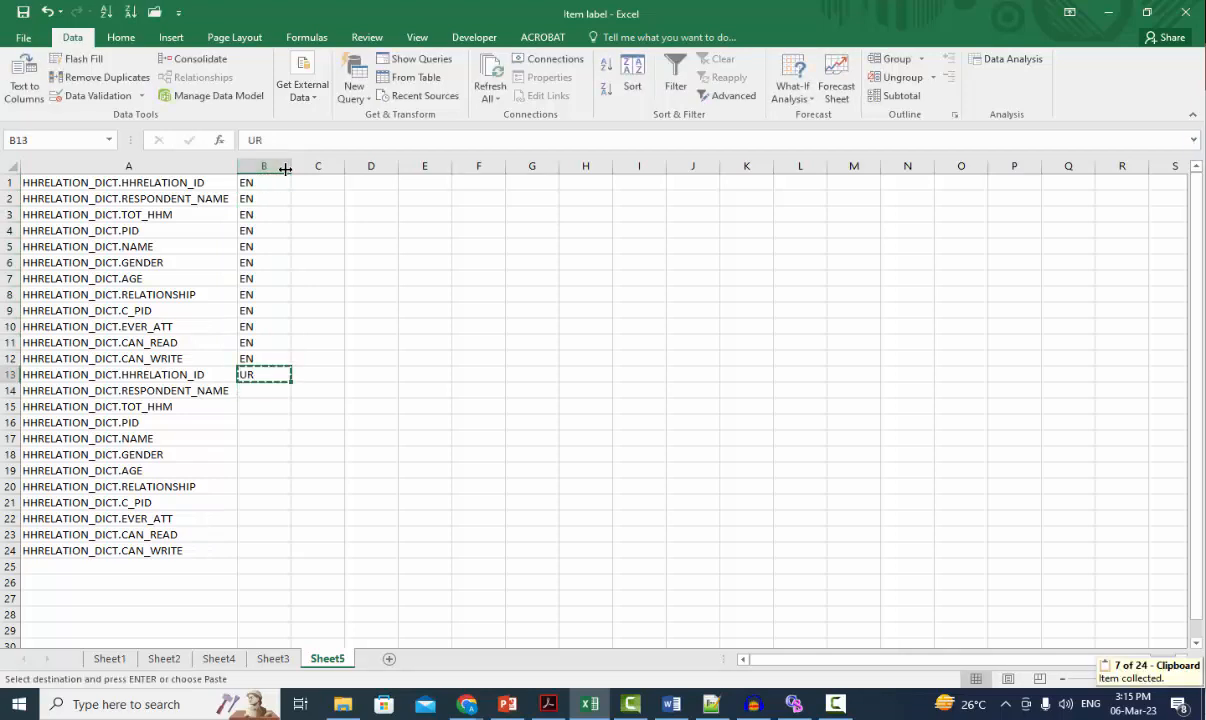
key("Down")
key("shift+Down")
key("shift+Down")
key("shift+Down")
key("shift+Down")
key("shift+Down")
key("shift+Down")
key("shift+Down")
key("shift+Down")
key("shift+Down")
key("shift+Down")
key("ctrl+v")
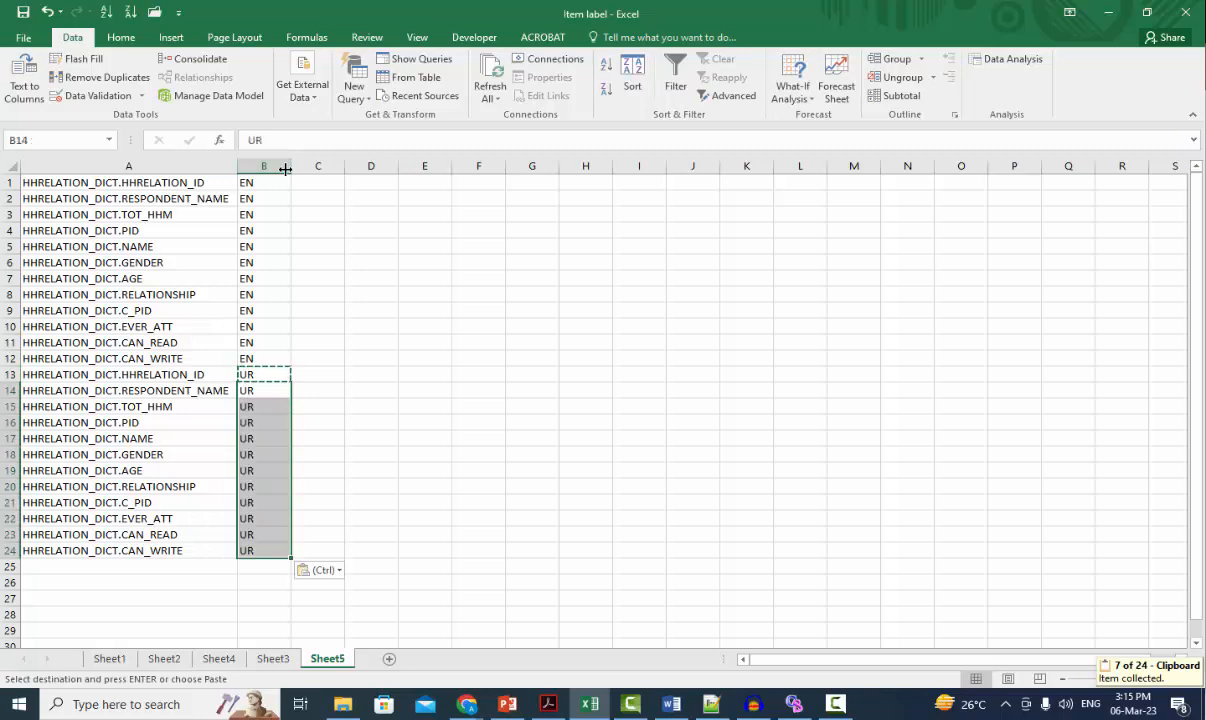
Step: Paste the English and Urdu question texts into column C from C1, beside the language names
left_click(318, 182)
key("ctrl+v")
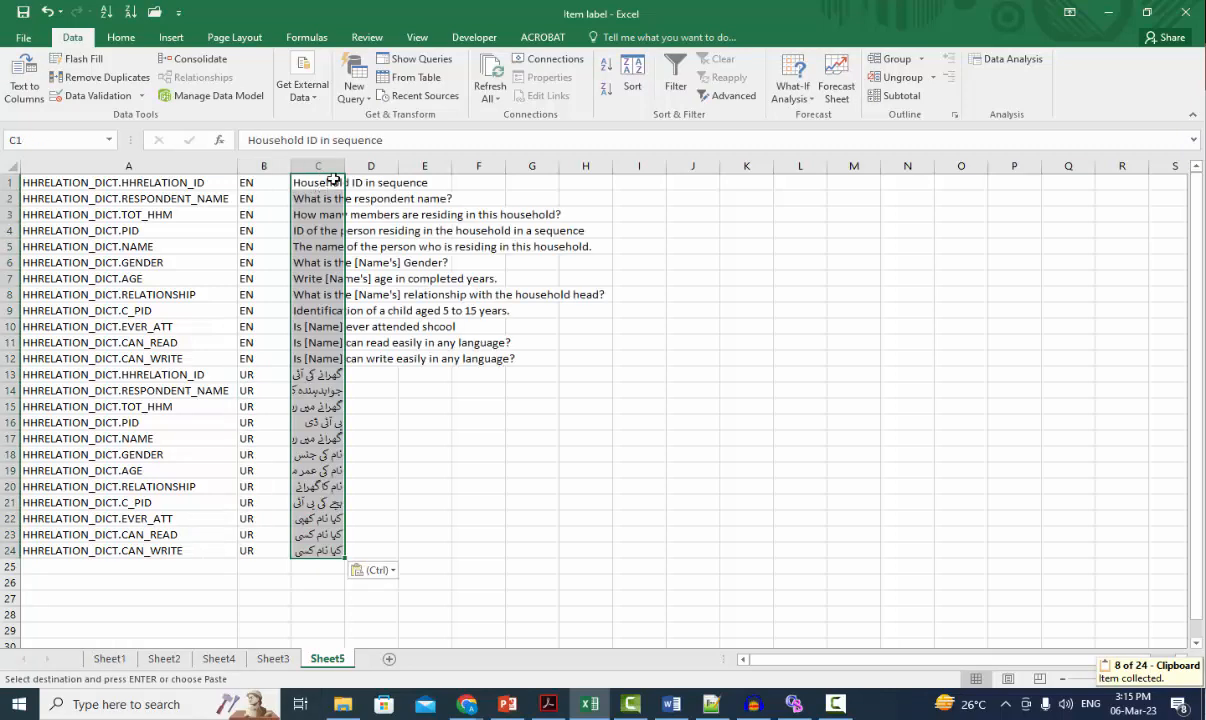
Step: Fit column C's width to the question texts and copy the range A1:C24
double_click(346, 162)
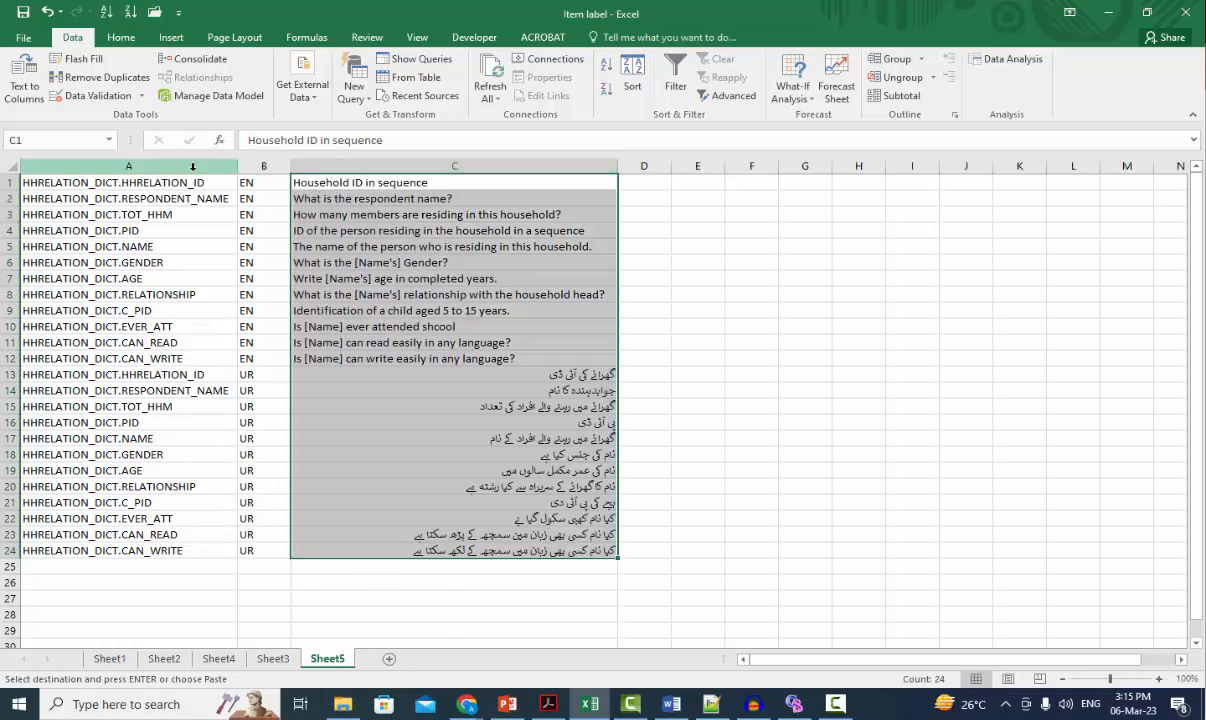
left_click_drag(69, 180, 501, 562)
key("ctrl+c")
key("ctrl+v")
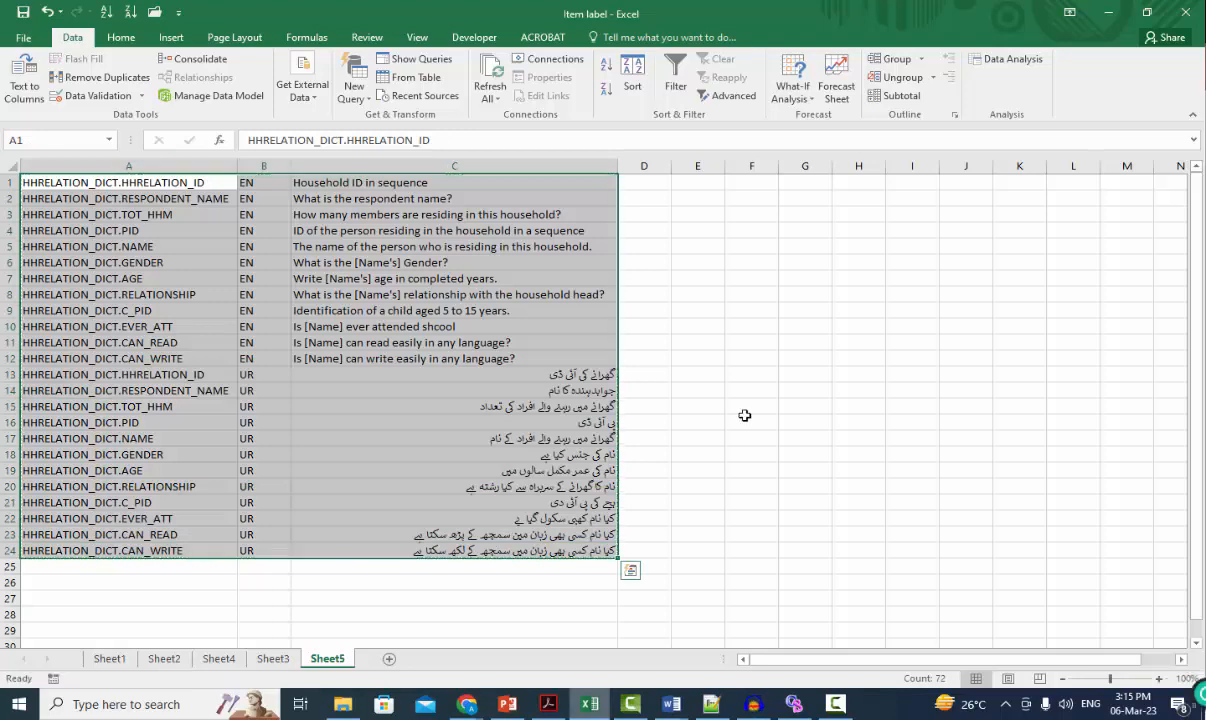
Step: Switch to the blank Word document and paste the copied Excel range as unformatted text
left_click(686, 703)
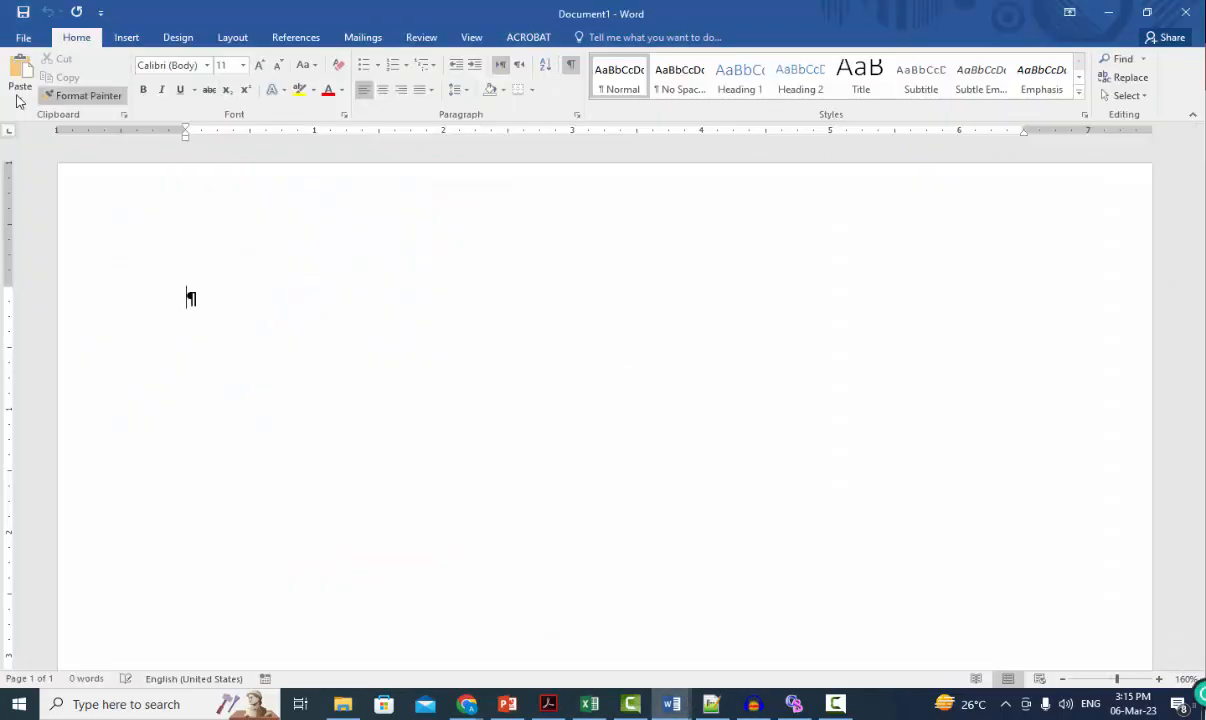
left_click(20, 95)
left_click(45, 159)
left_click(498, 280)
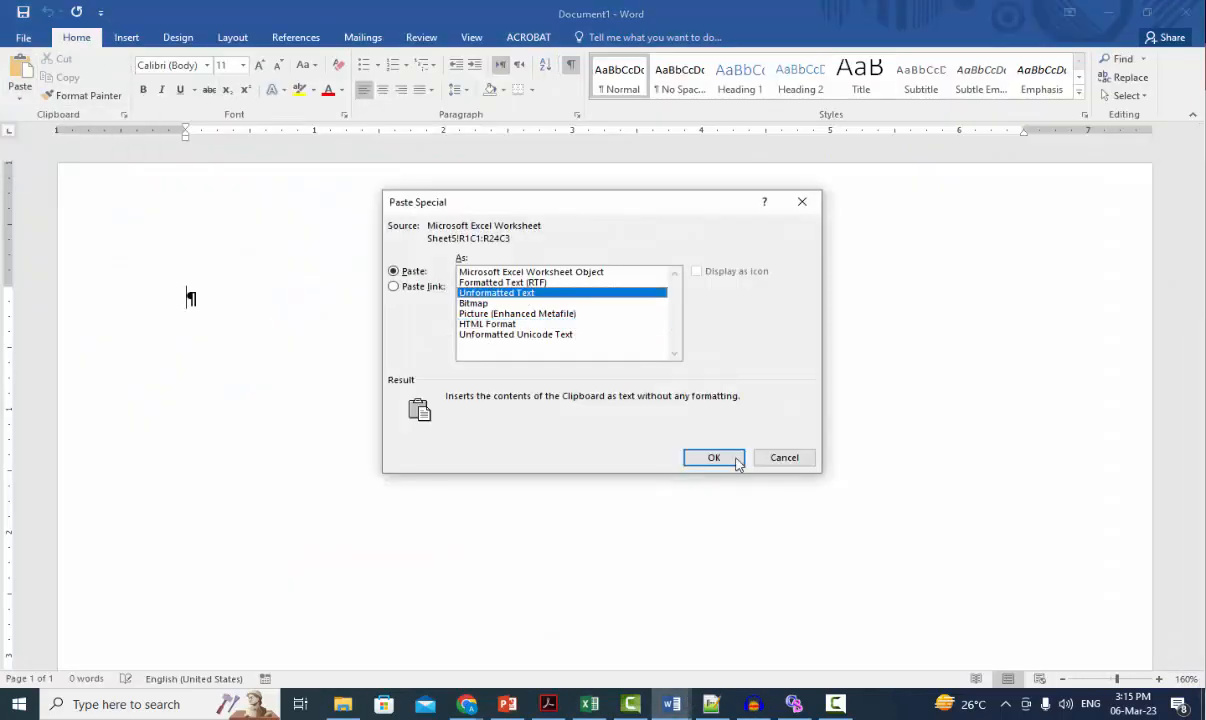
left_click(673, 434)
scroll(547, 360, "up", 10)
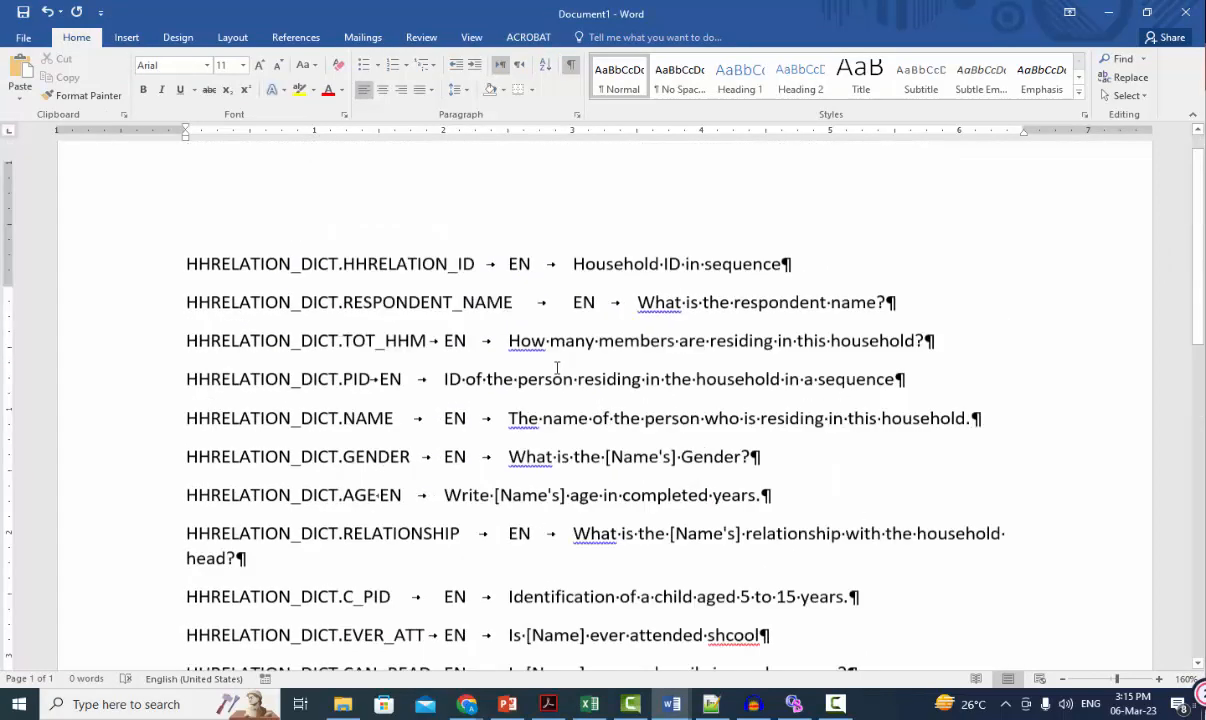
Step: Copy all the Word lines, switch to CSPro and add them as question text from the clipboard with Question Text Macros, closing the report and dialog
left_click_drag(139, 300, 835, 368)
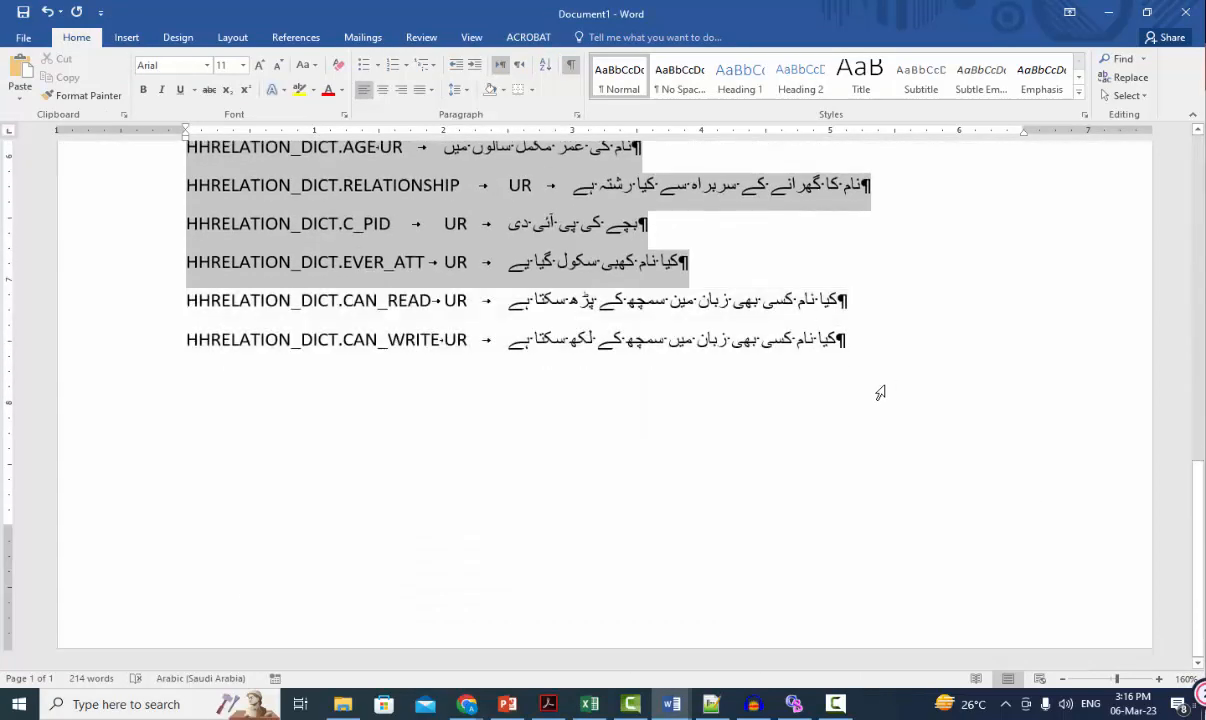
key("alt+Tab")
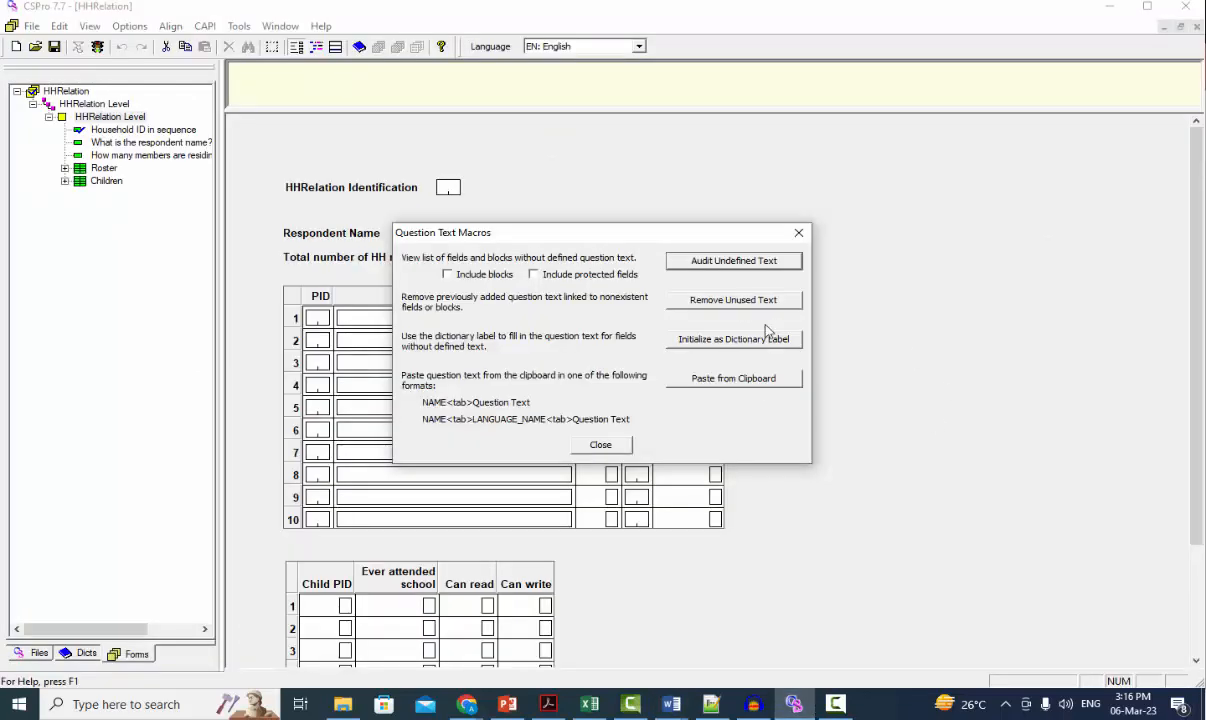
left_click(694, 380)
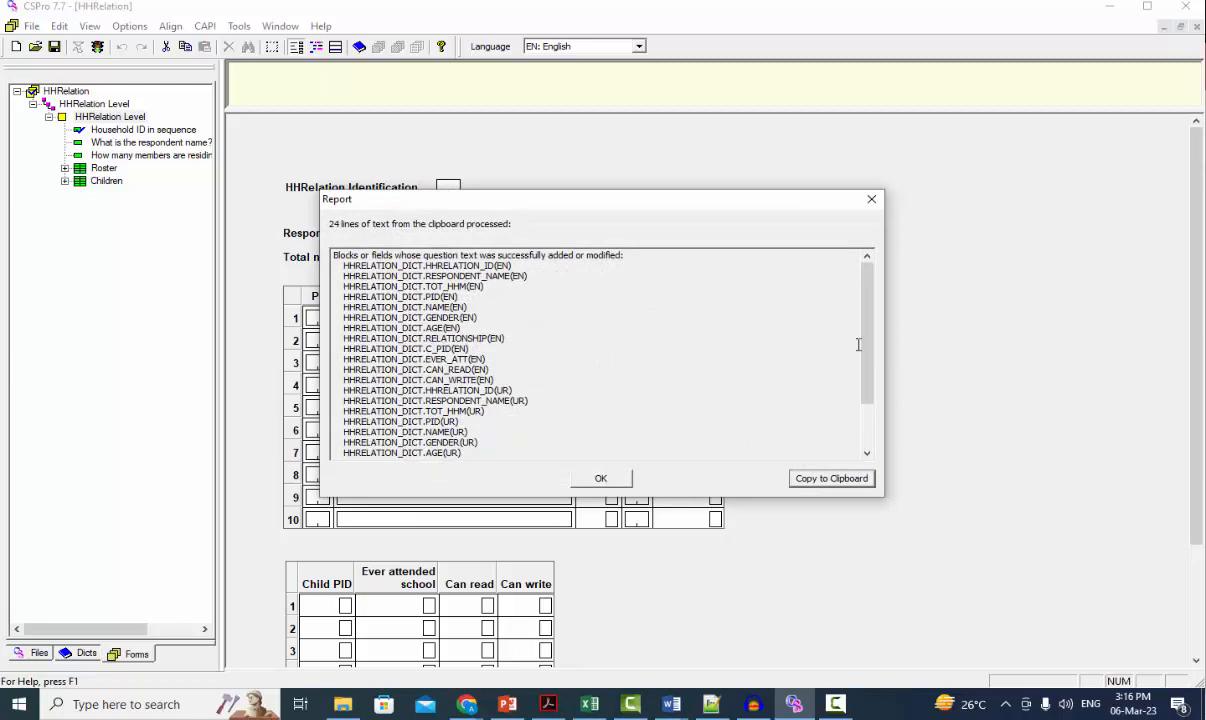
scroll(872, 352, "down", 3)
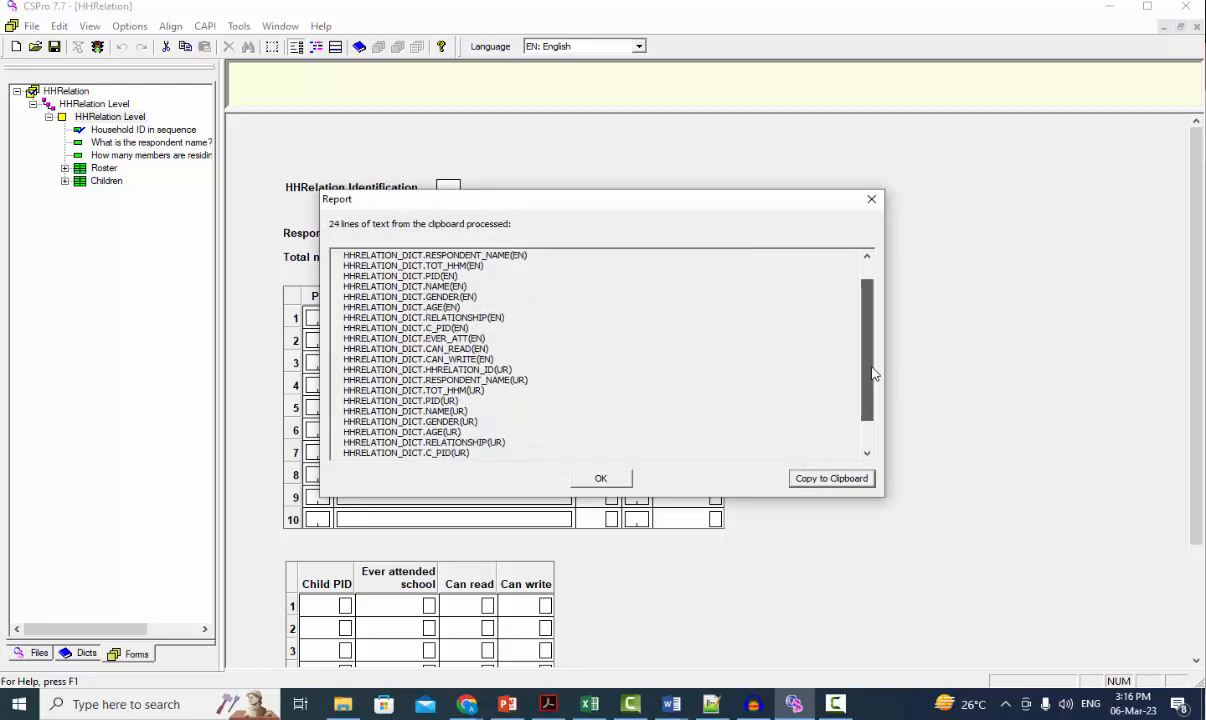
scroll(866, 320, "up", 3)
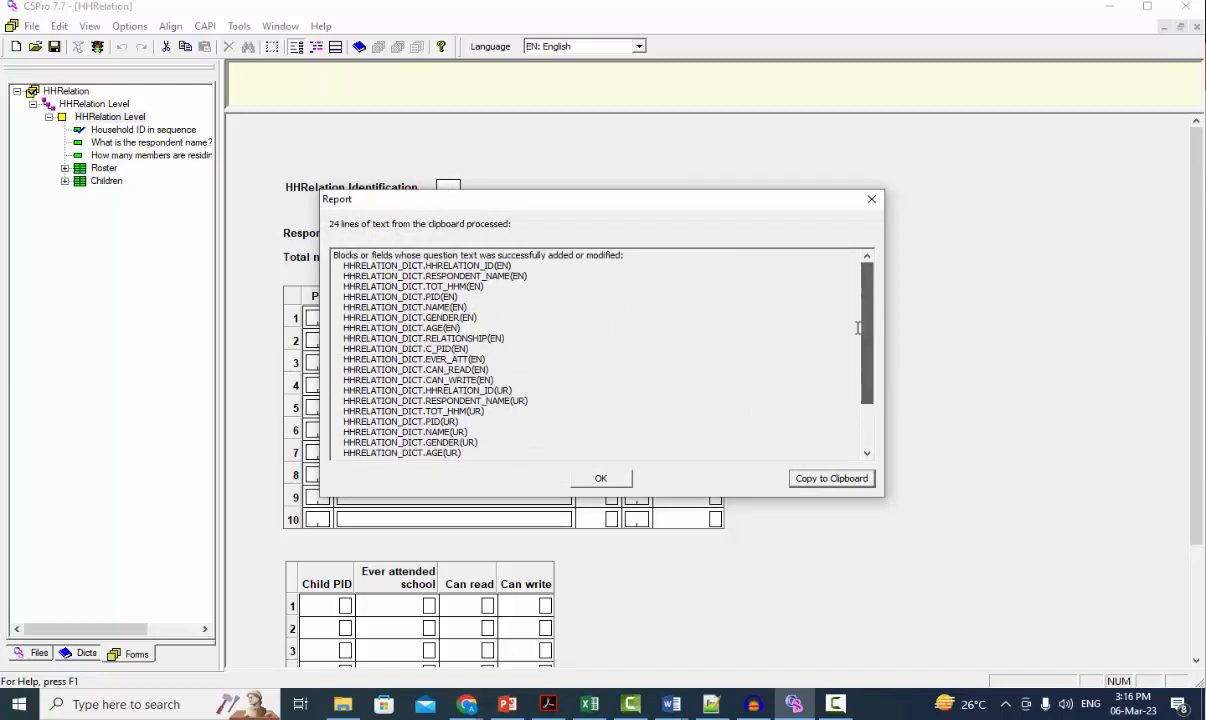
left_click(614, 482)
left_click(599, 448)
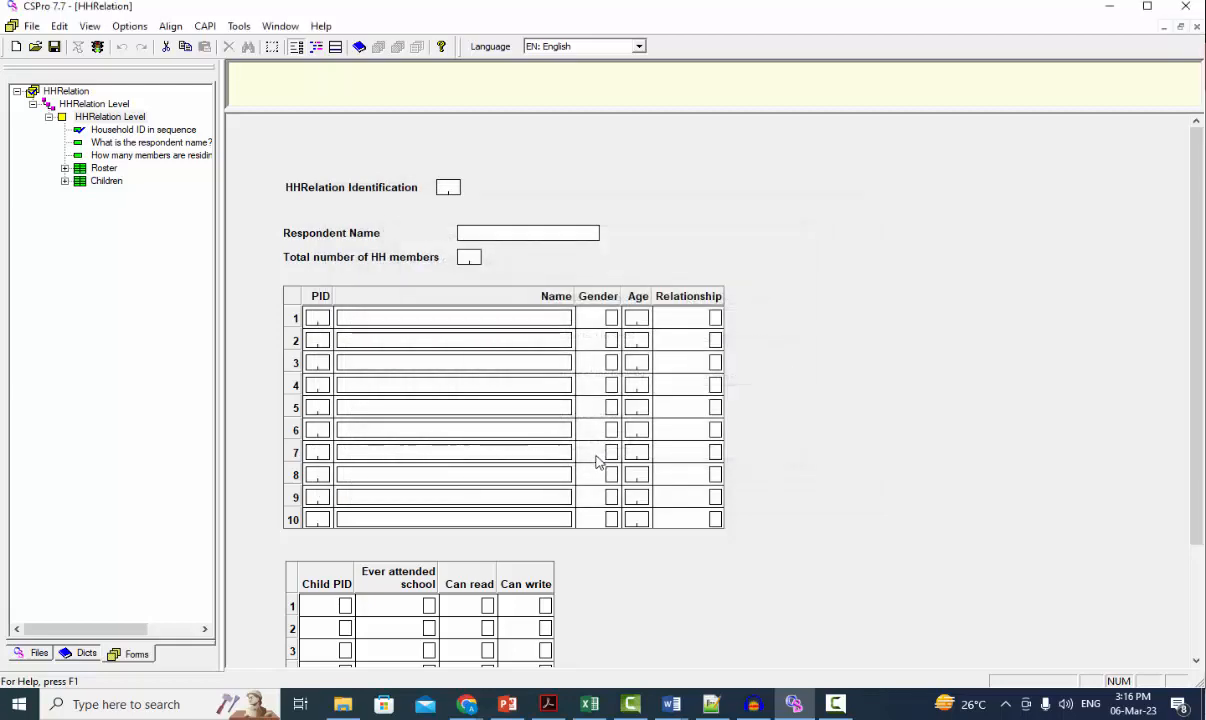
Step: Show the CAPI question text view and go through the fields from Household ID onward, checking their English and Urdu texts
left_click(316, 47)
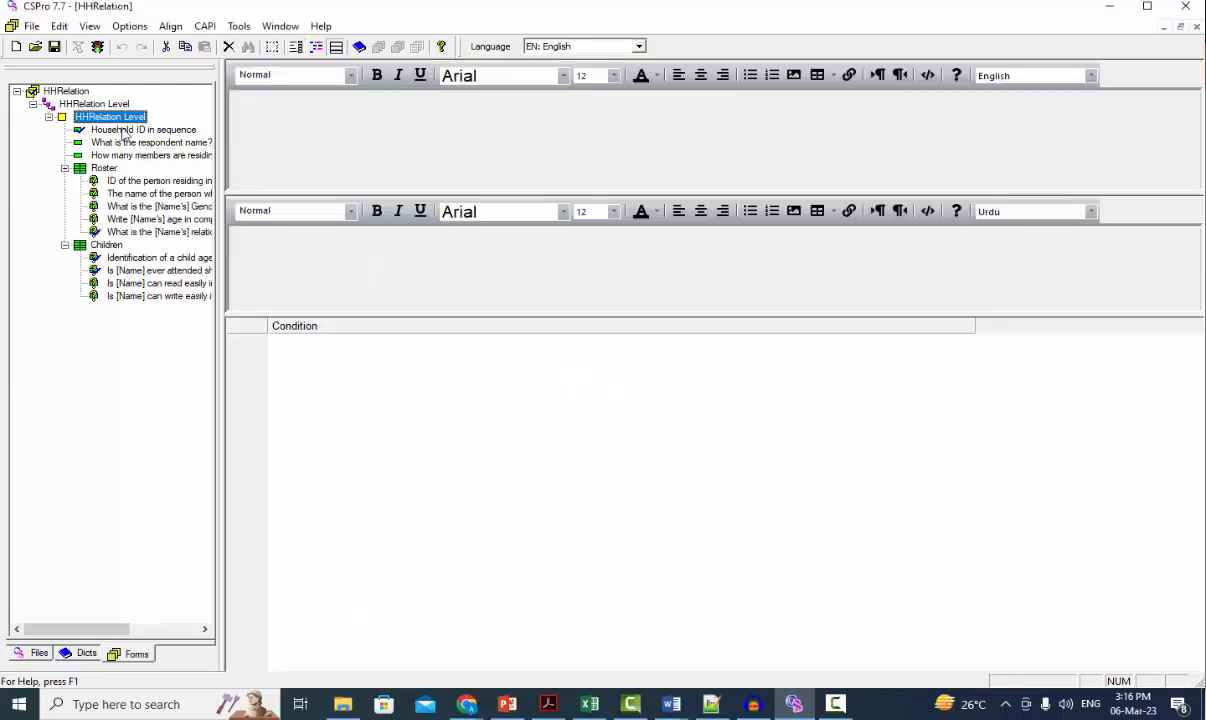
left_click(125, 130)
key("Down")
key("Down")
key("Down")
key("Down")
key("Down")
key("Down")
key("Down")
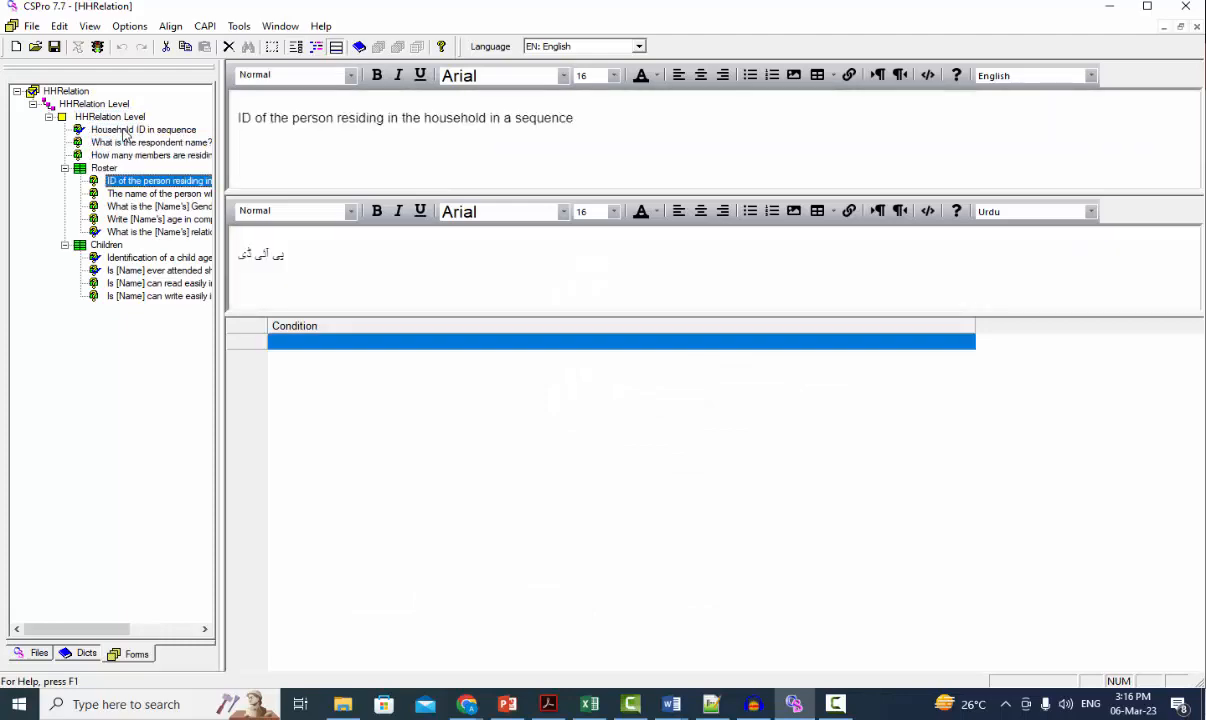
key("Down")
key("Down")
key("Down")
key("Down")
key("Down")
key("Down")
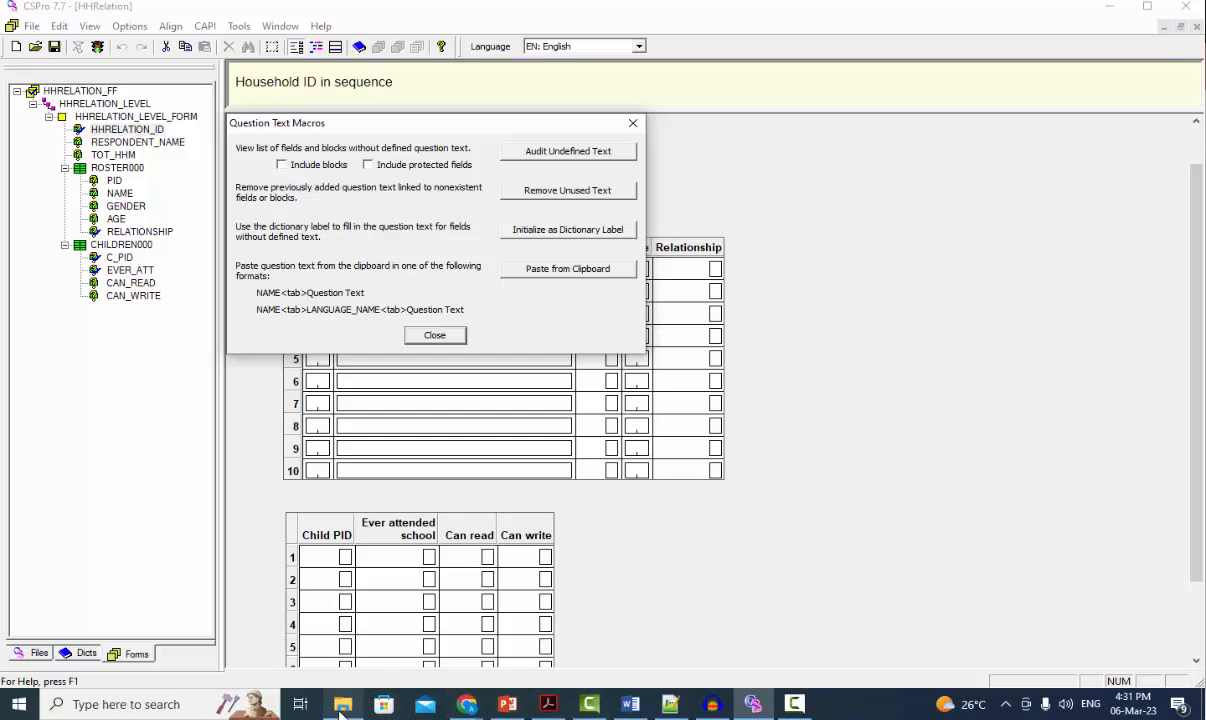
Step: Switch to File Explorer and open the HHRelation.ent QSF file in the 103_HHRelation folder
left_click(330, 655)
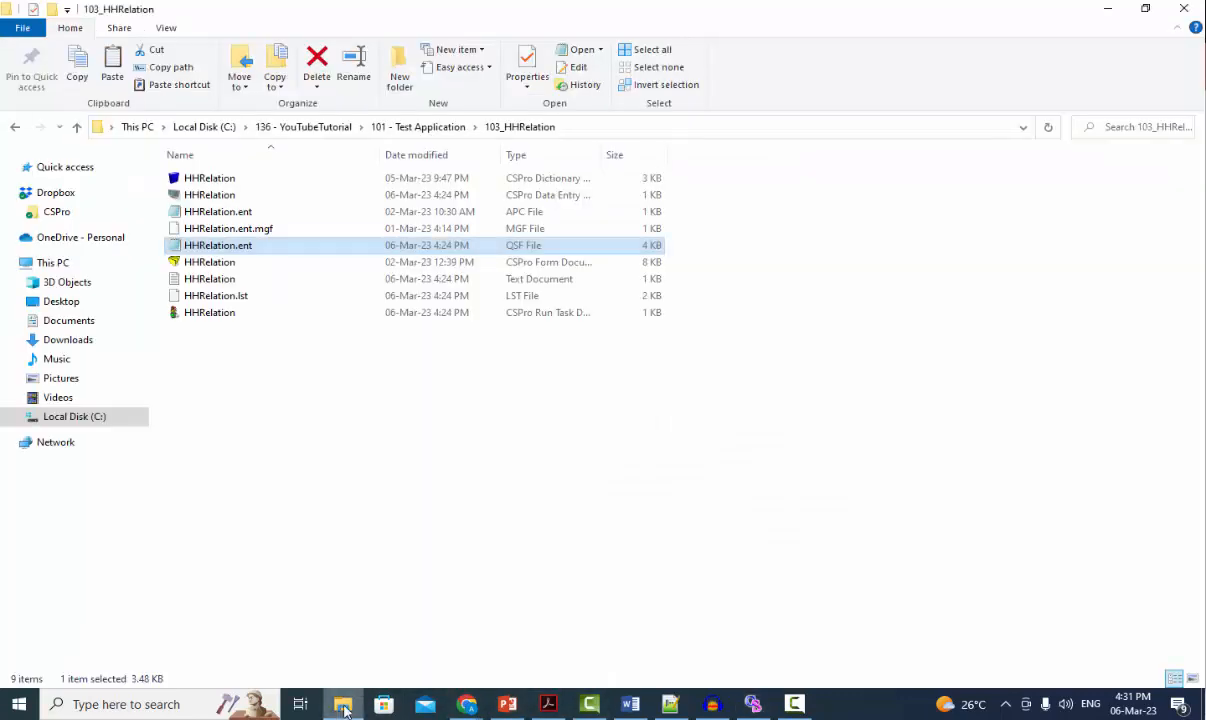
double_click(245, 246)
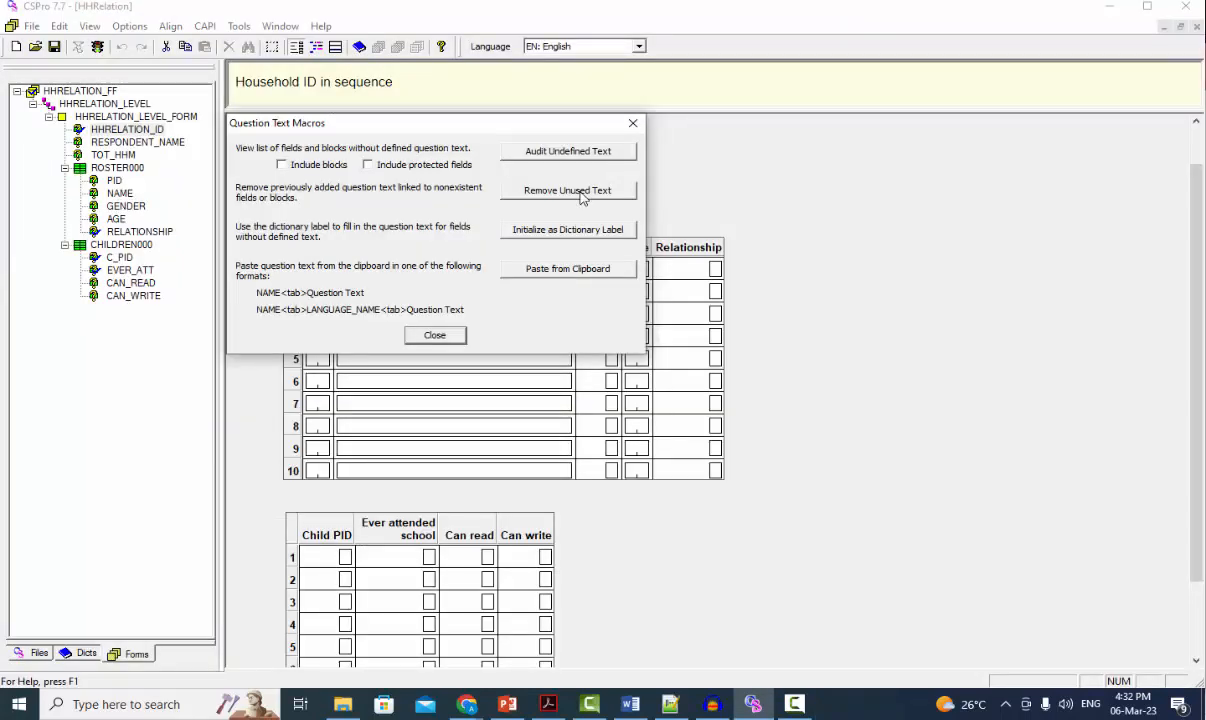
Step: Close Question Text Macros in CSPro and delete the Relationship column from the household roster on the form
left_click(430, 330)
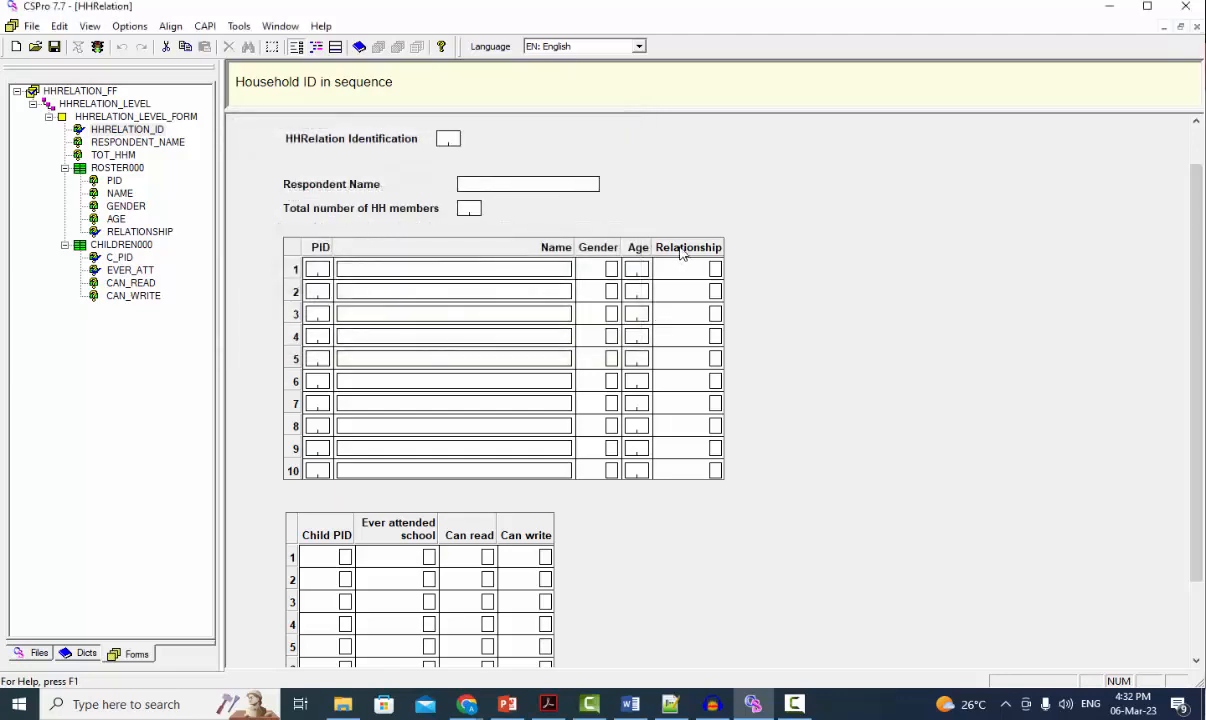
left_click(680, 250)
key("Delete")
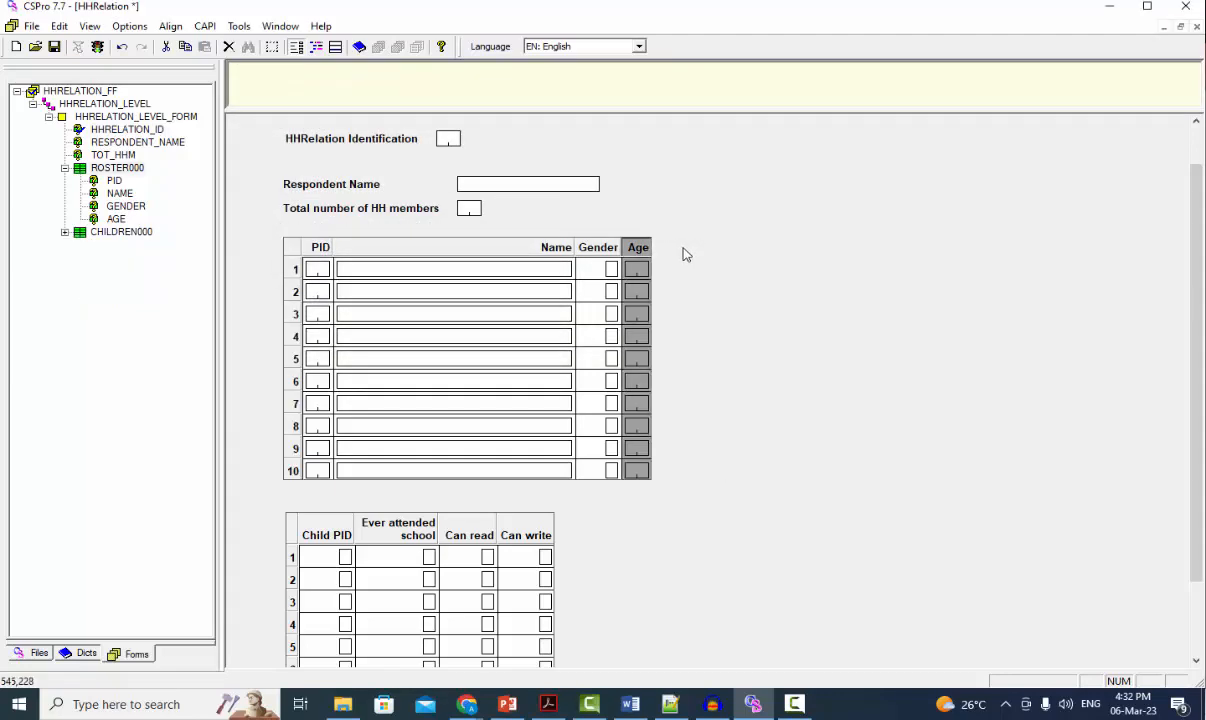
Step: Open the HHRelation.ent QSF file from File Explorer, examine the HHRELATION_DICT.RELATIONSHIP question text, and close the file
left_click(342, 704)
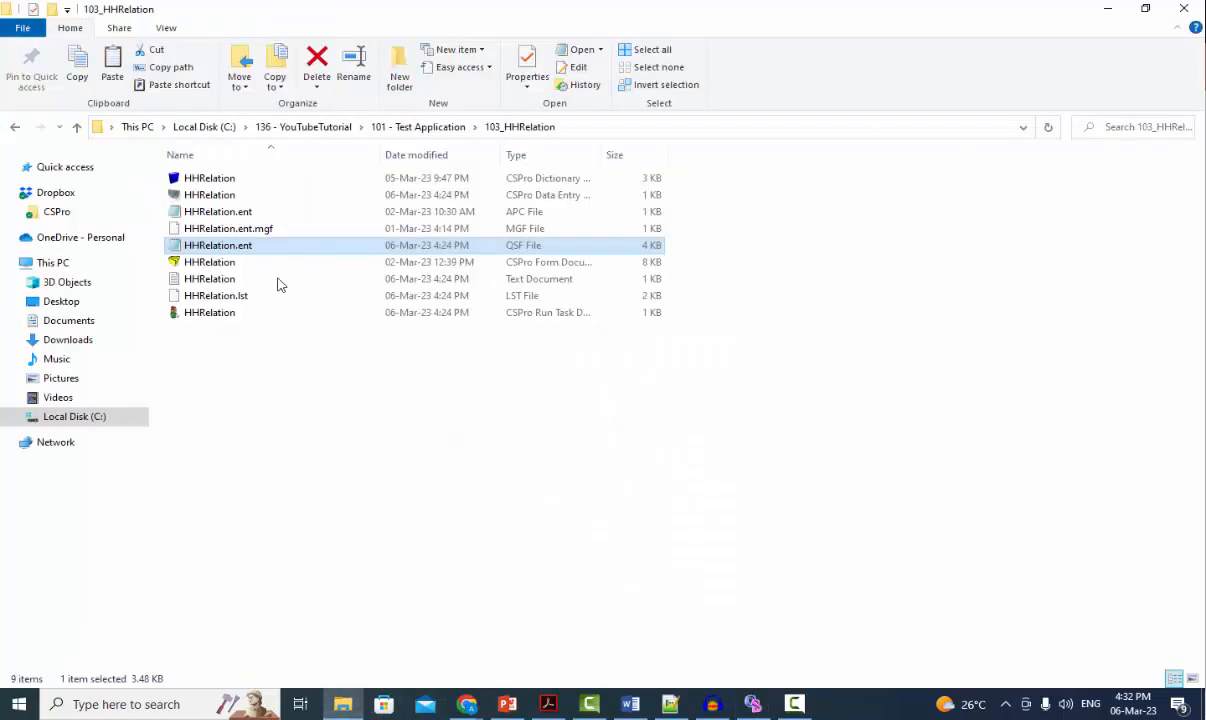
double_click(218, 248)
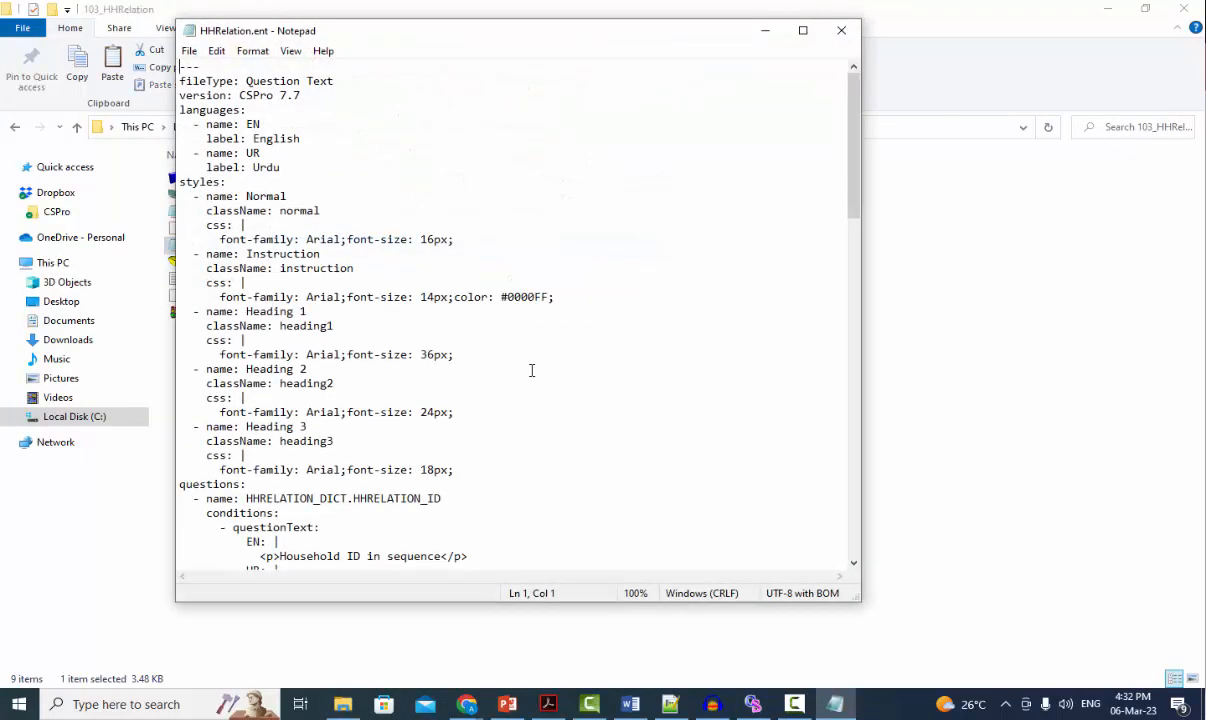
scroll(525, 372, "down", 20)
scroll(302, 272, "up", 1)
left_click_drag(256, 262, 698, 266)
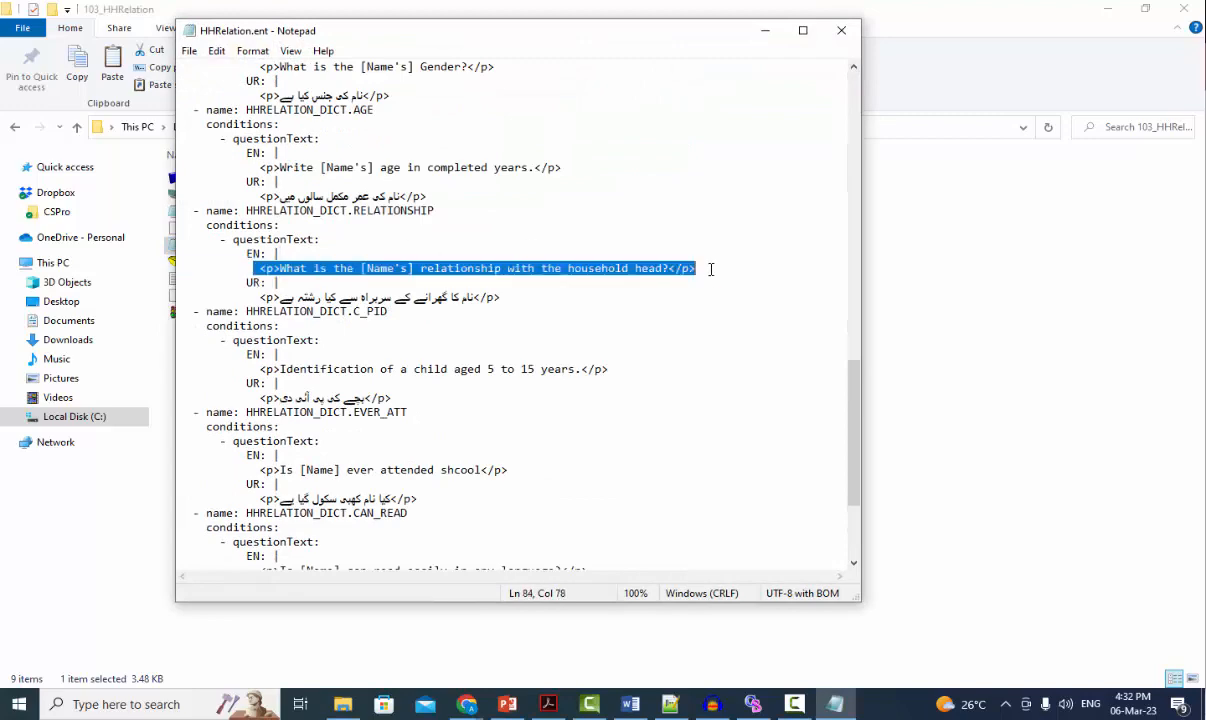
left_click(843, 31)
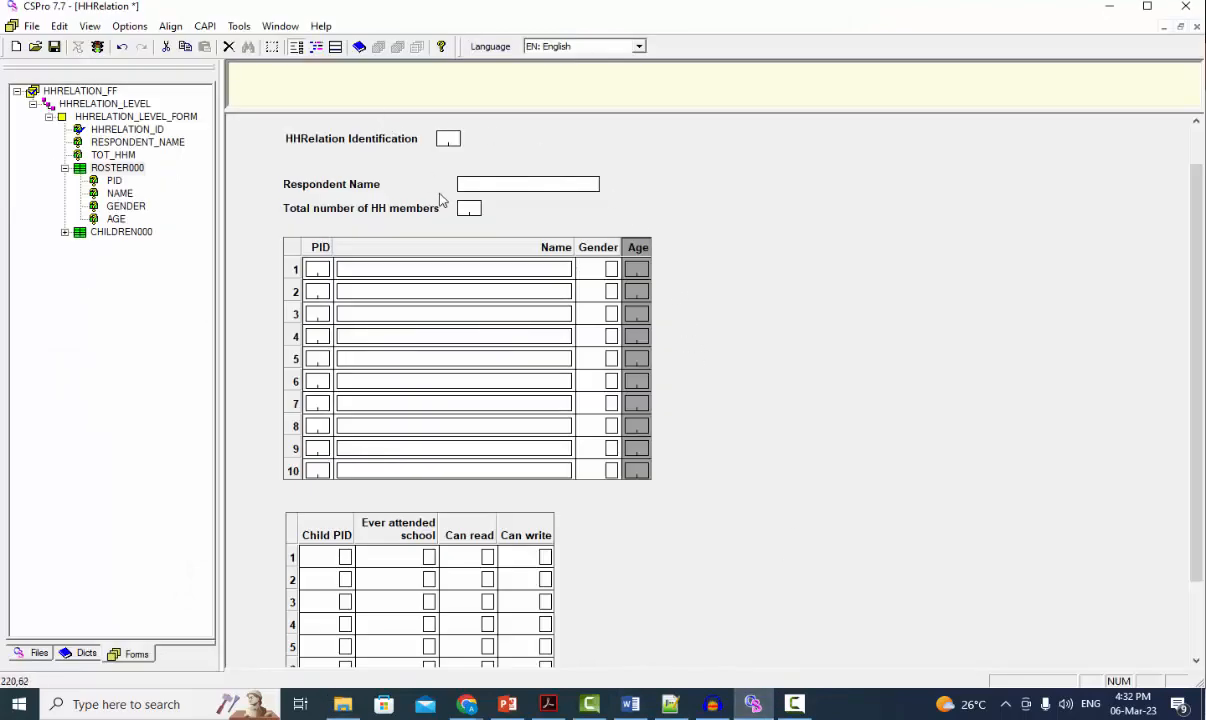
Step: Remove the unused question text of nonexistent fields with Question Text Macros in CSPro, and save the application
left_click(206, 30)
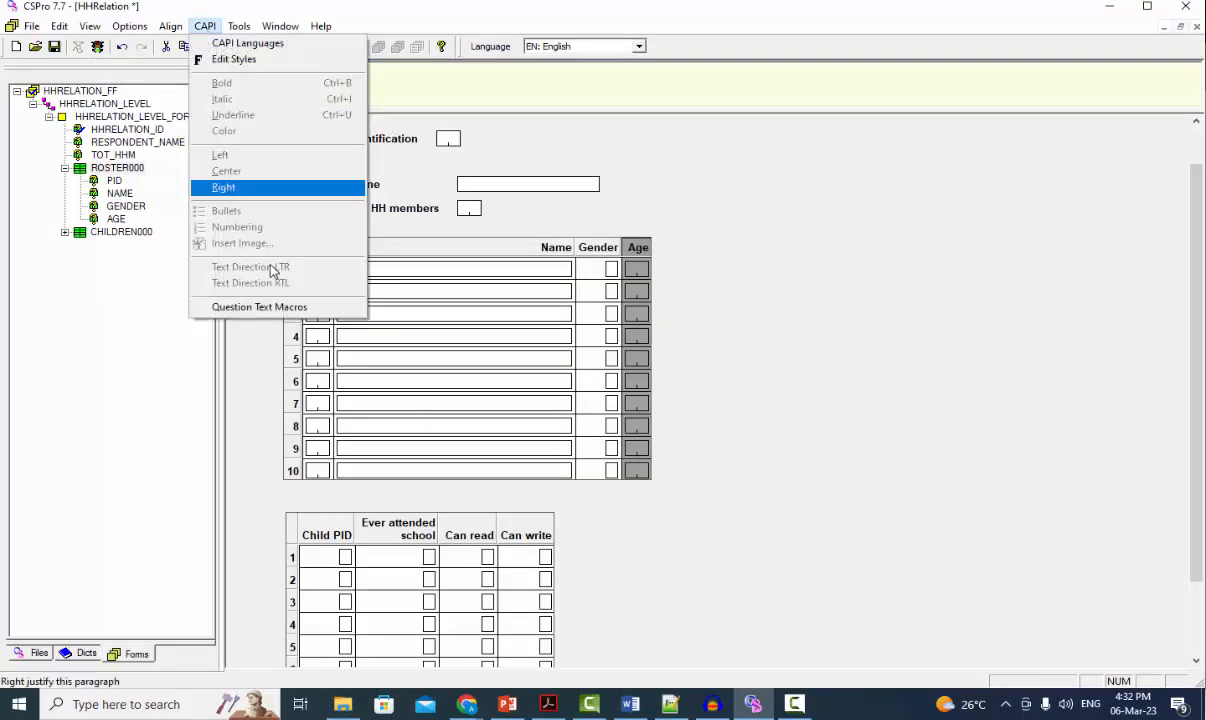
left_click(286, 308)
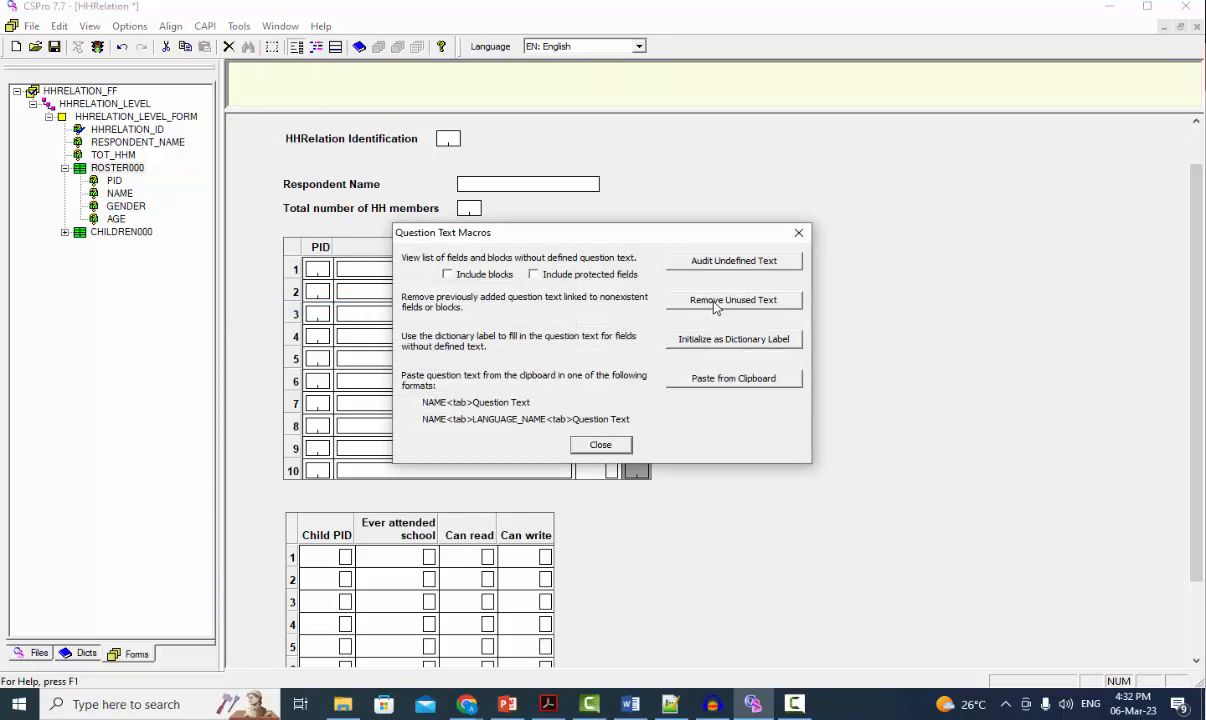
left_click(716, 302)
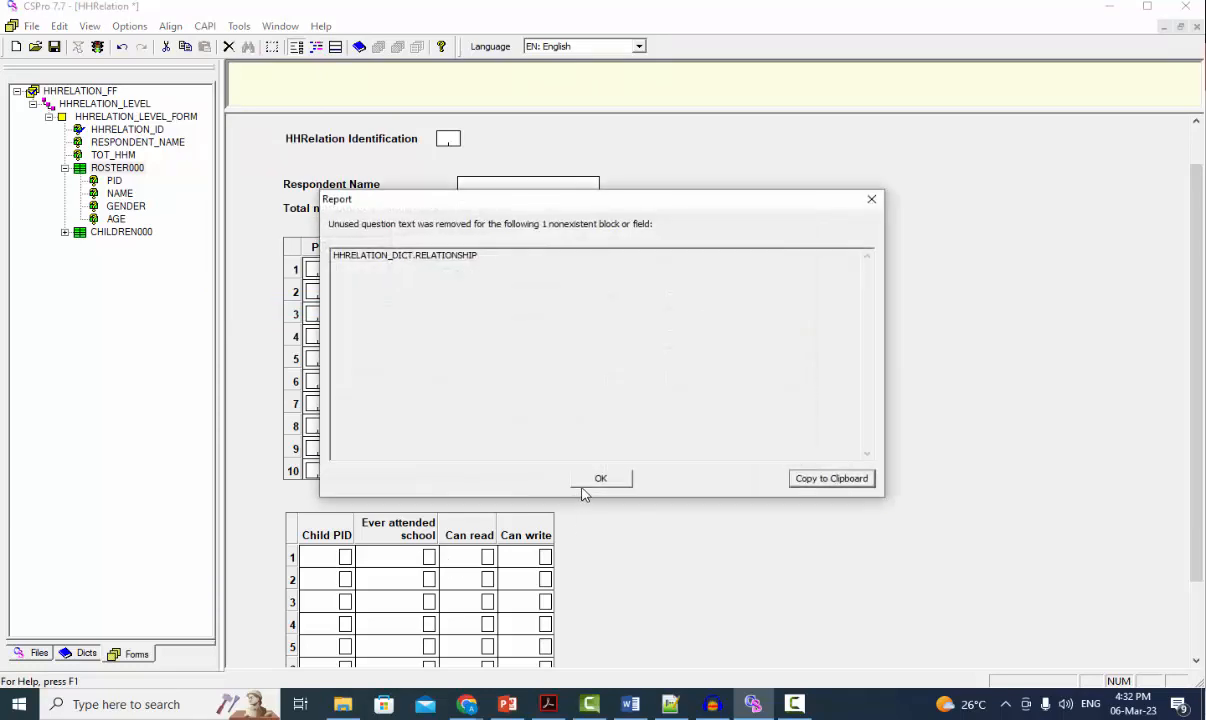
left_click(601, 478)
left_click(602, 479)
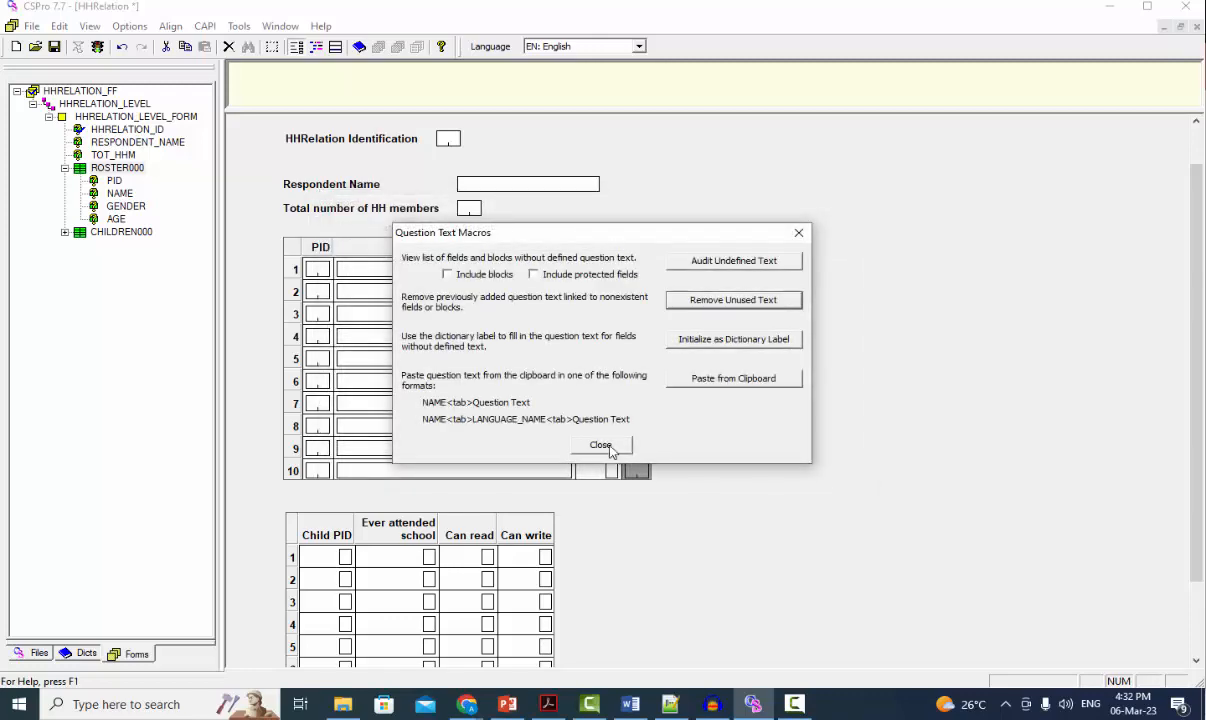
left_click(603, 446)
left_click(54, 46)
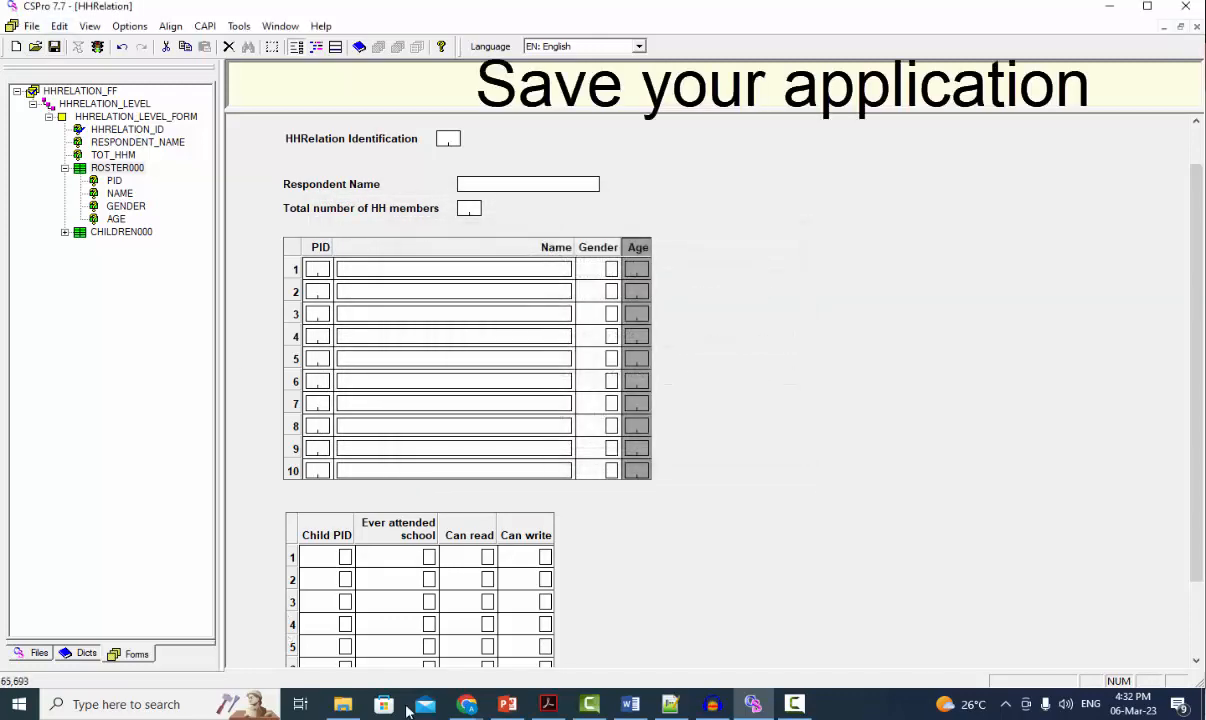
Step: Switch to File Explorer and reopen the HHRelation.ent QSF file to examine its remaining question text after saving
left_click(343, 704)
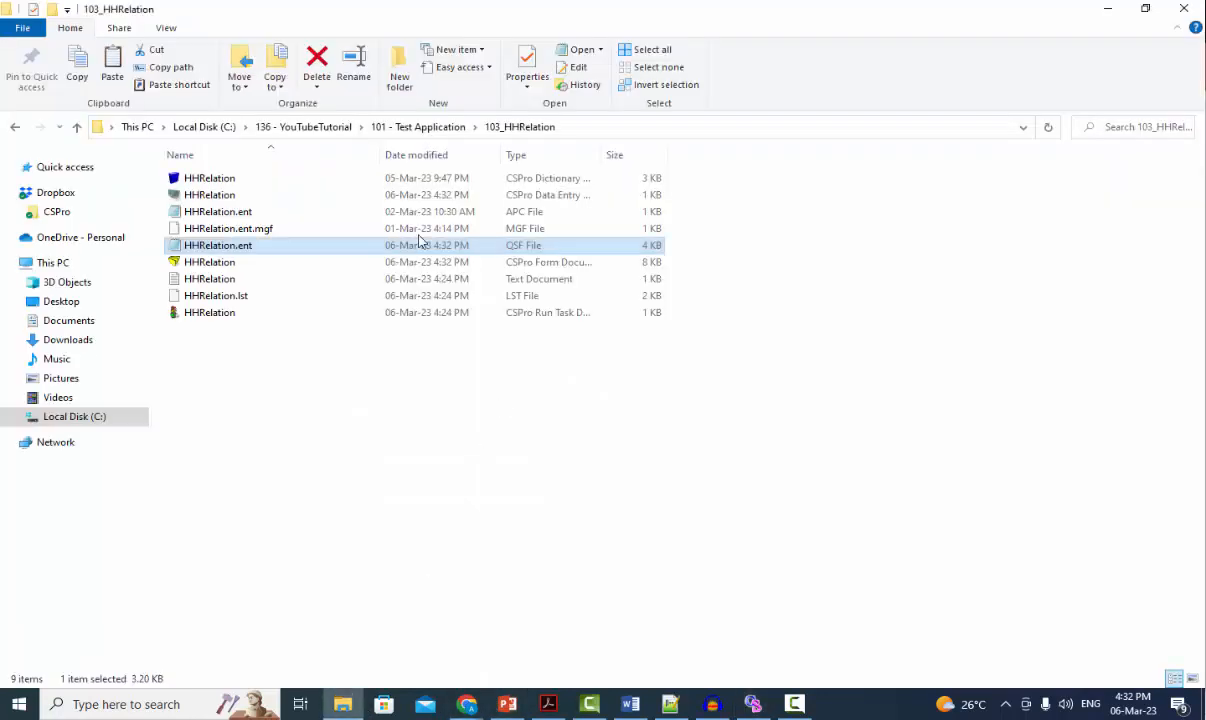
double_click(255, 245)
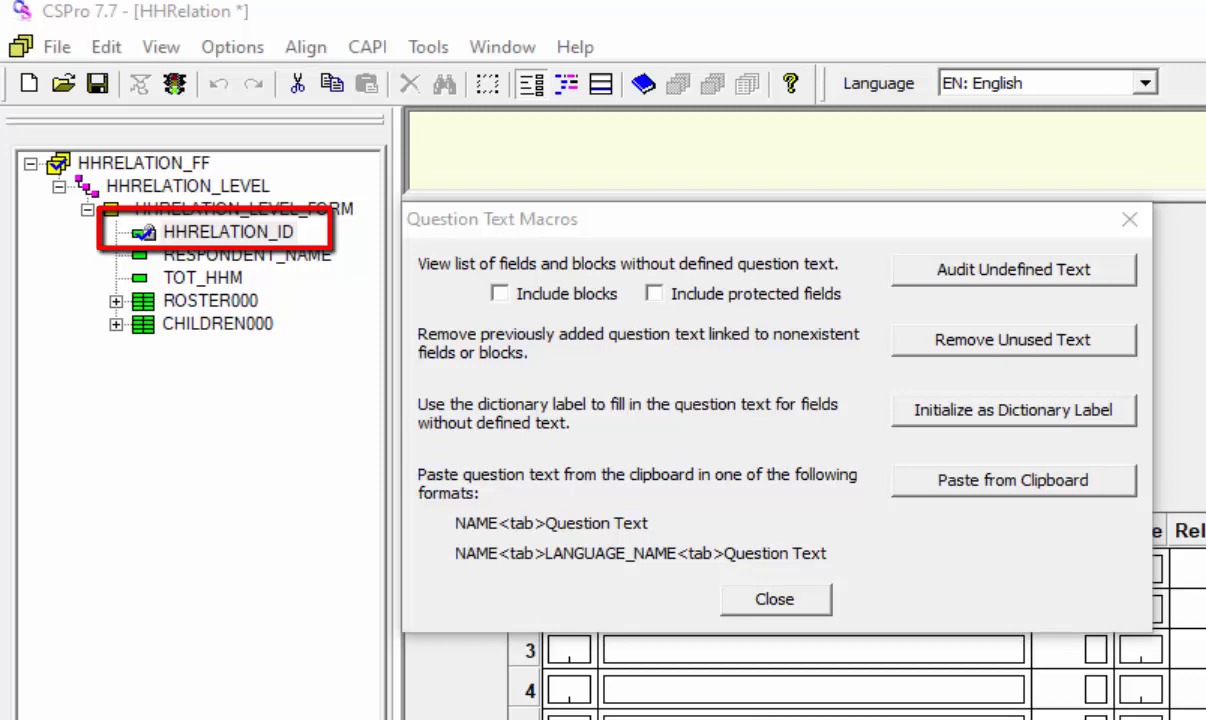
Step: Audit the undefined question text in CSPro with neither extra option, and run the audit again with protected fields included
left_click(1043, 279)
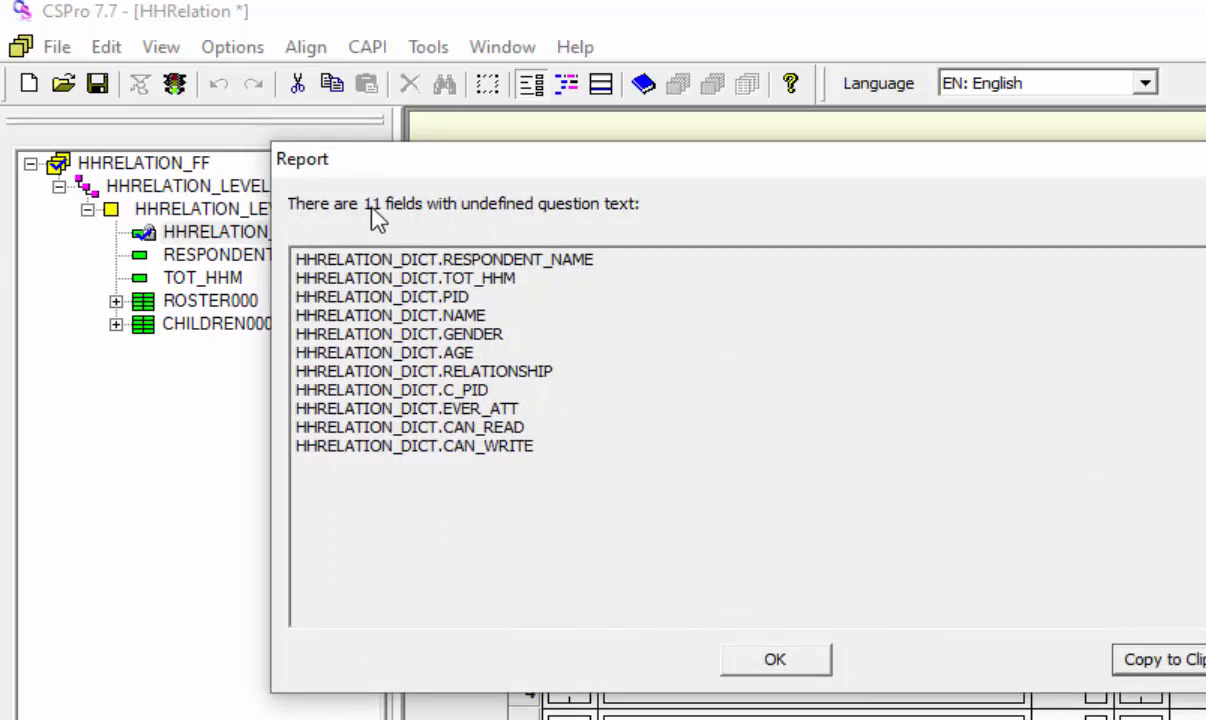
left_click(768, 662)
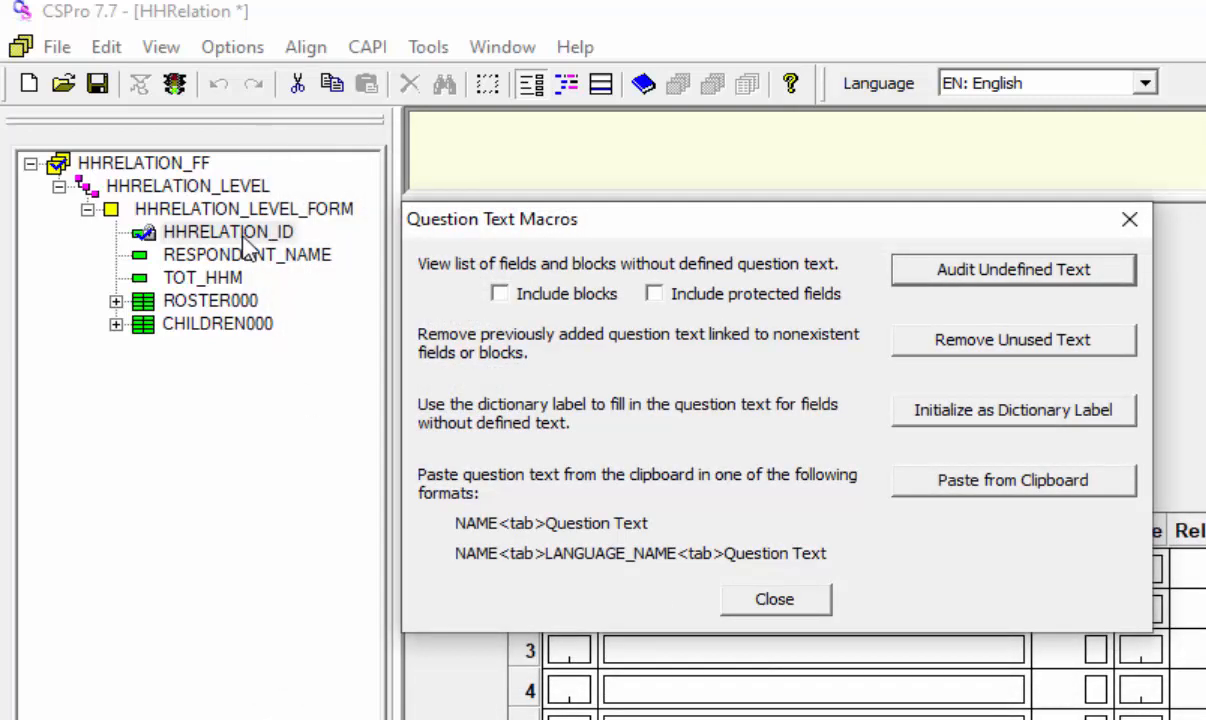
left_click(653, 293)
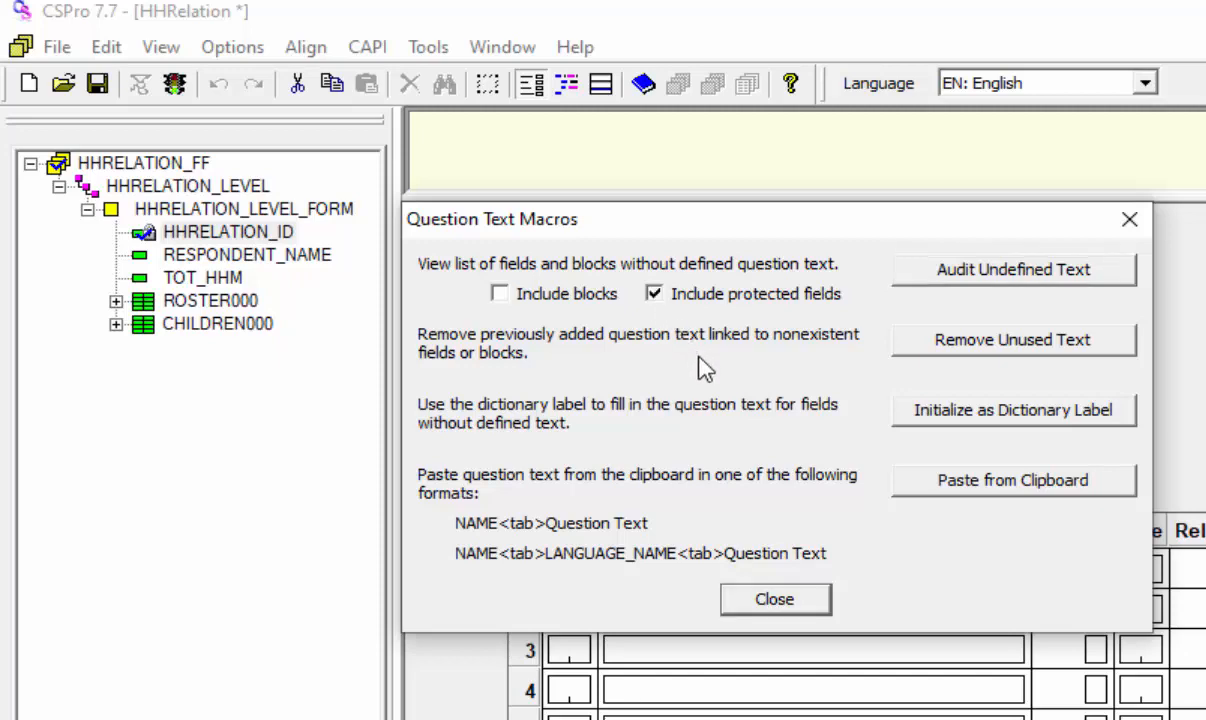
left_click(990, 283)
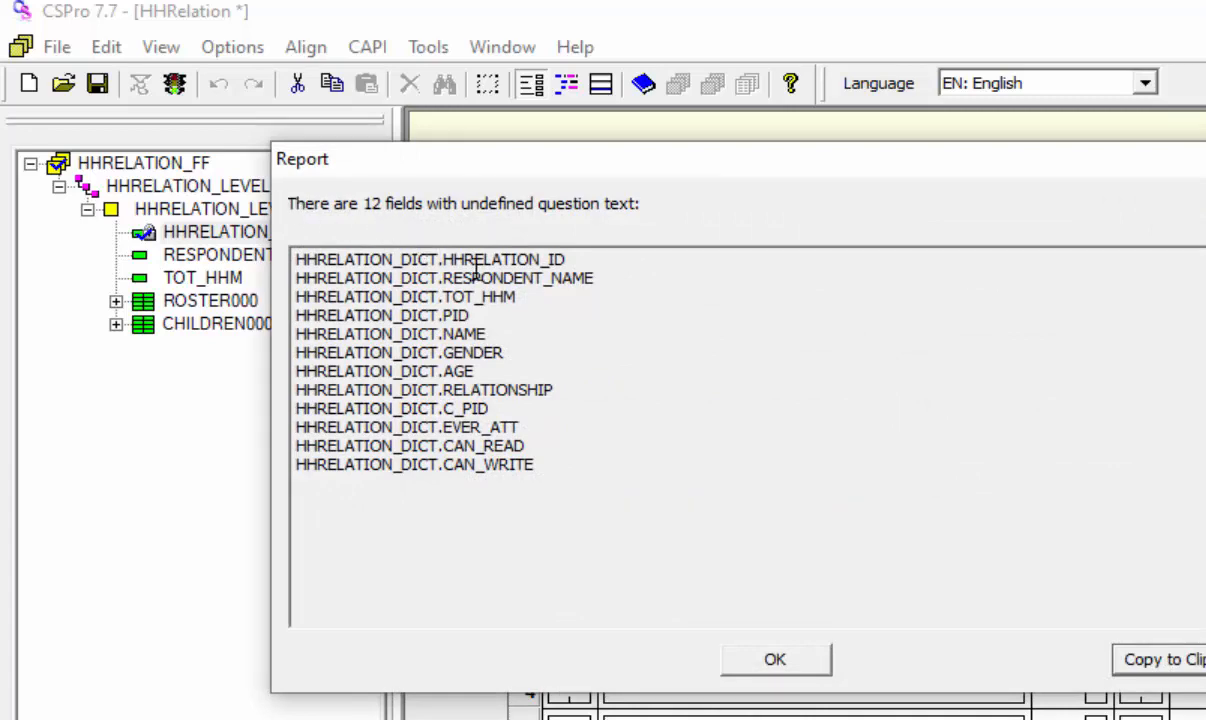
left_click(789, 671)
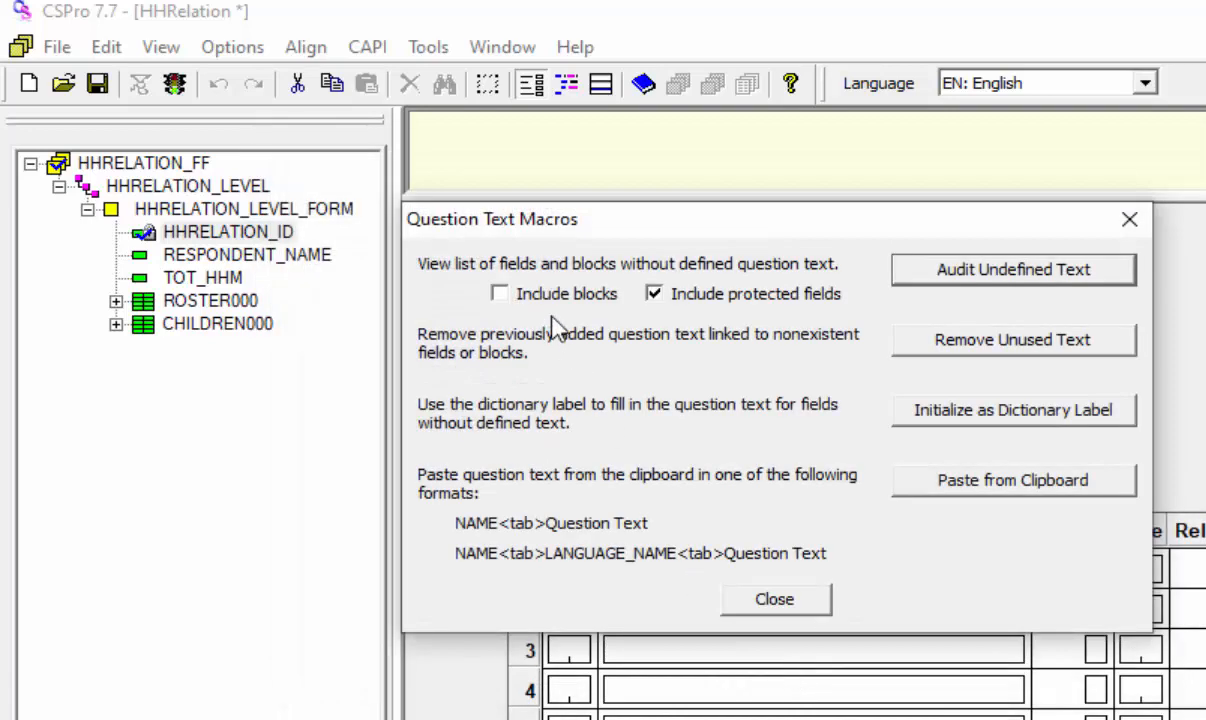
Step: Include blocks as well in the audit of undefined question text
left_click(499, 295)
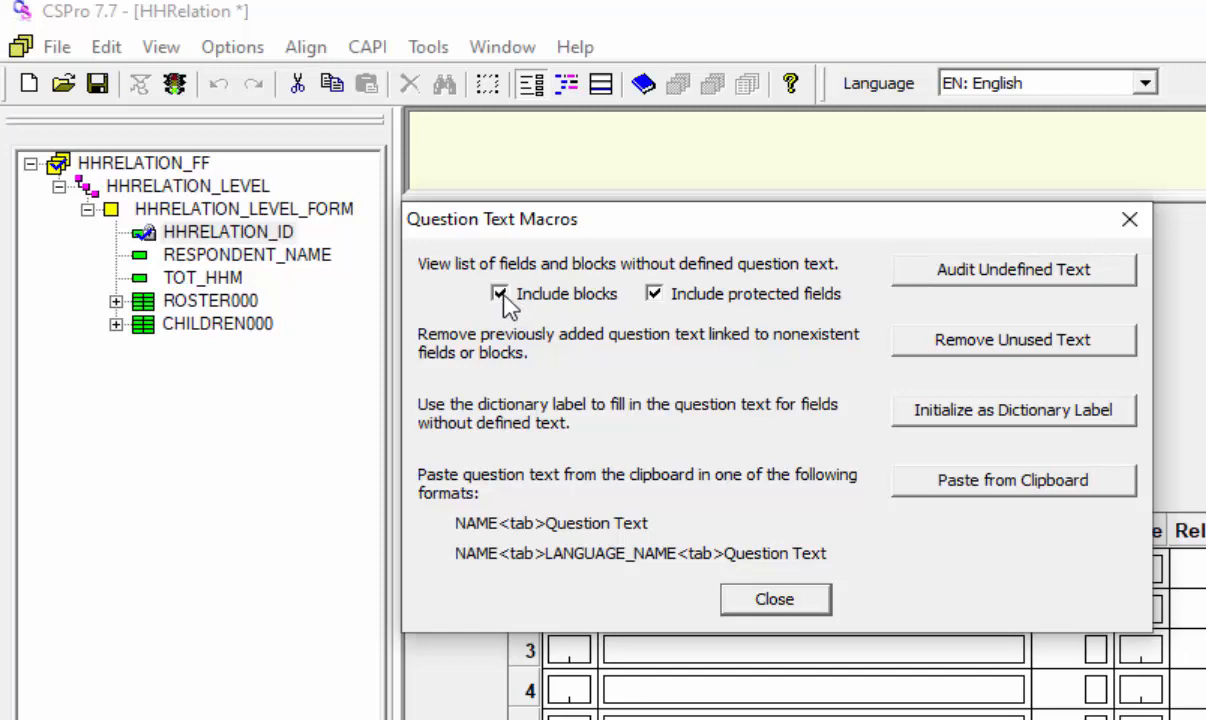